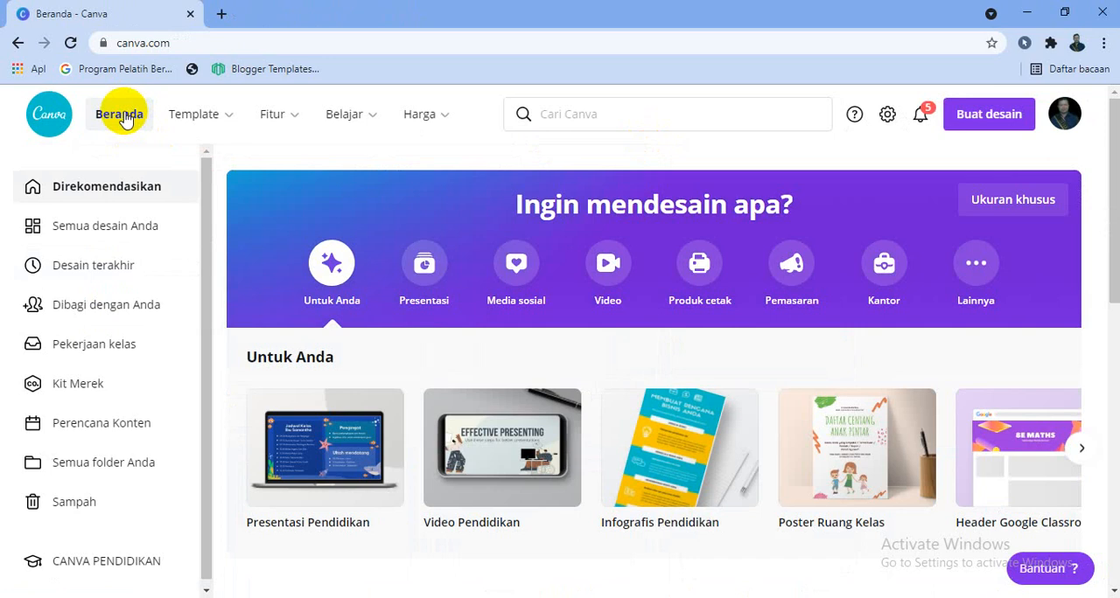
- Search the templates for "presentasi pembelajaran"
left_click(575, 119)
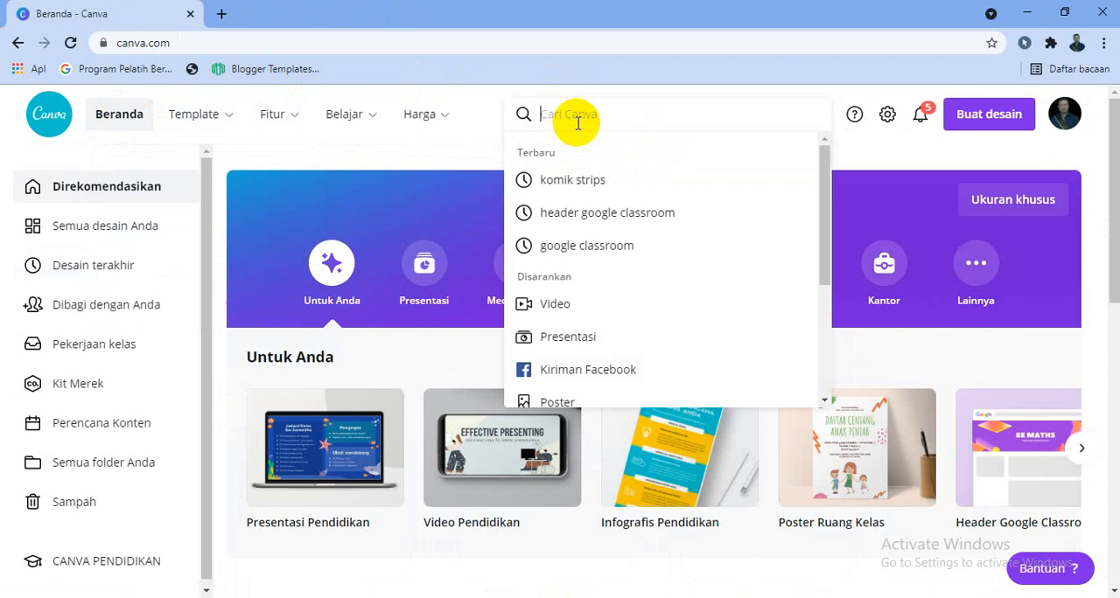
type("PR")
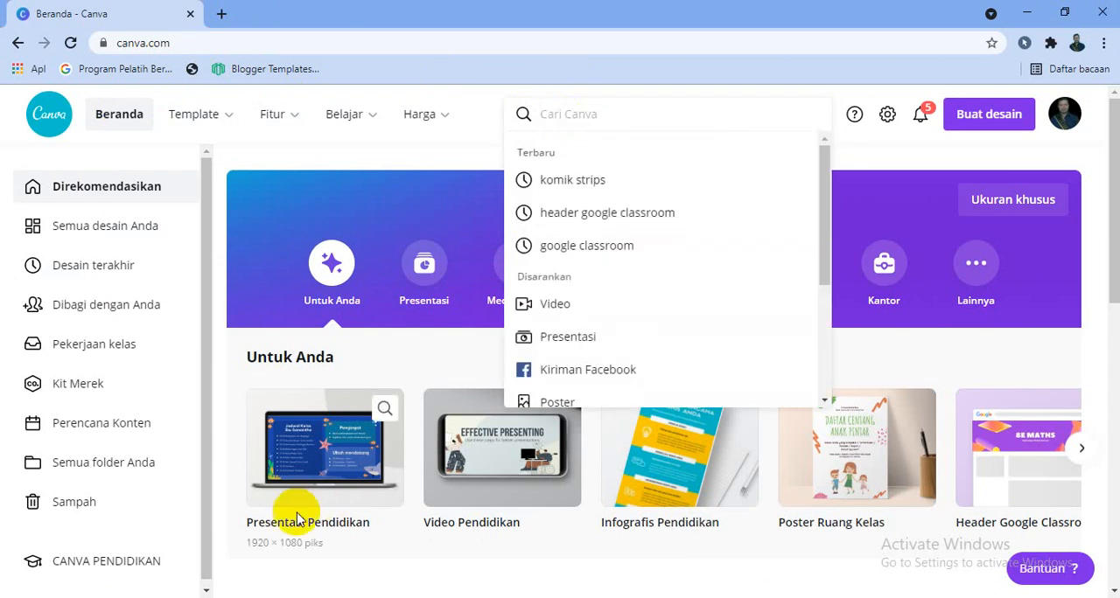
type("presentasi")
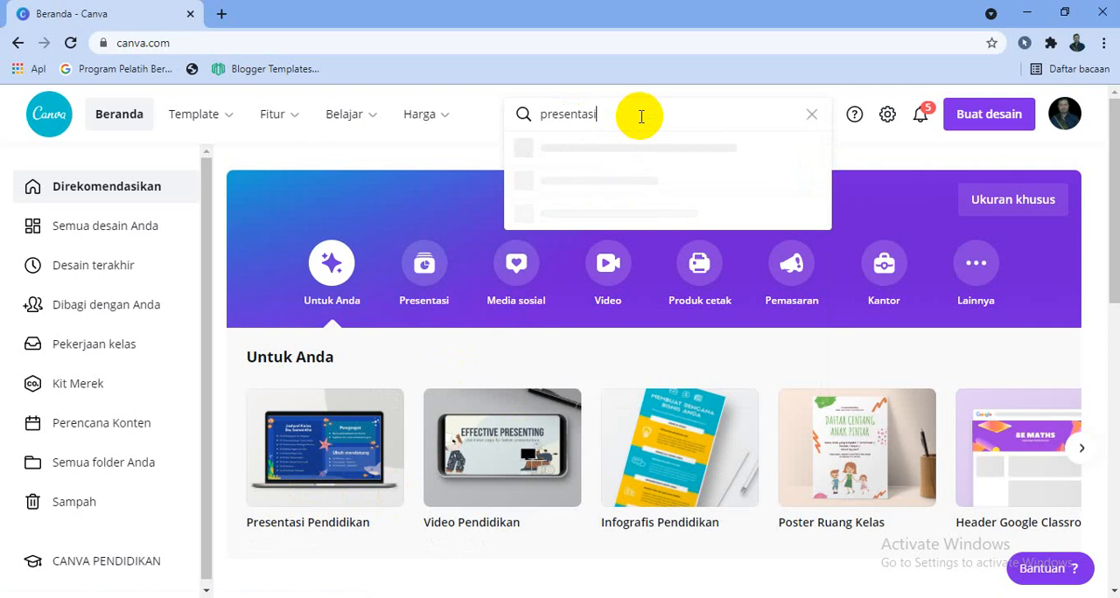
type(" pembelajaran")
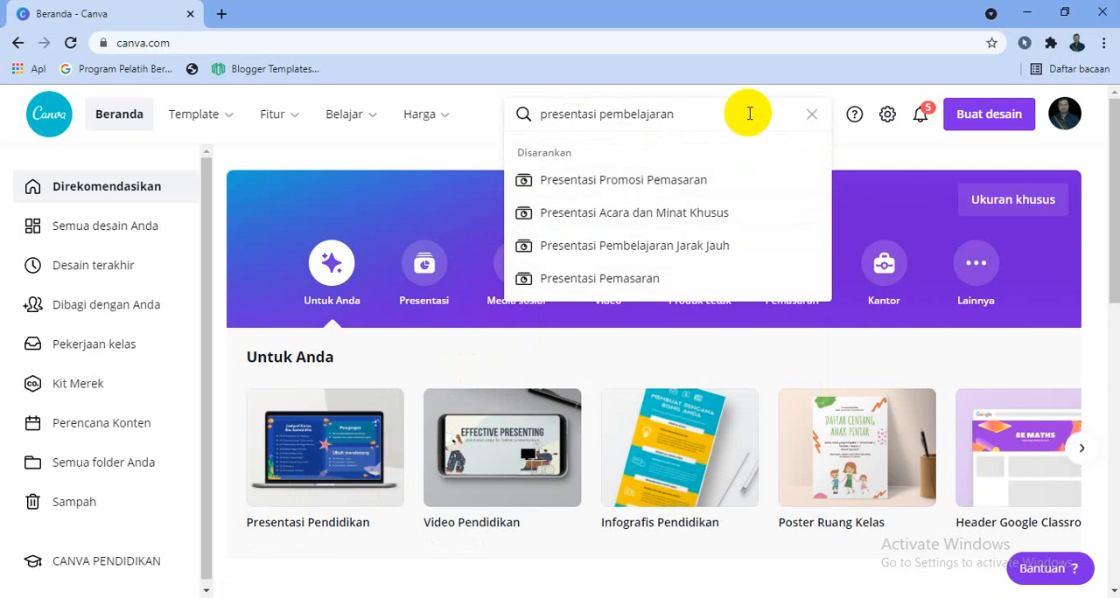
key("Return")
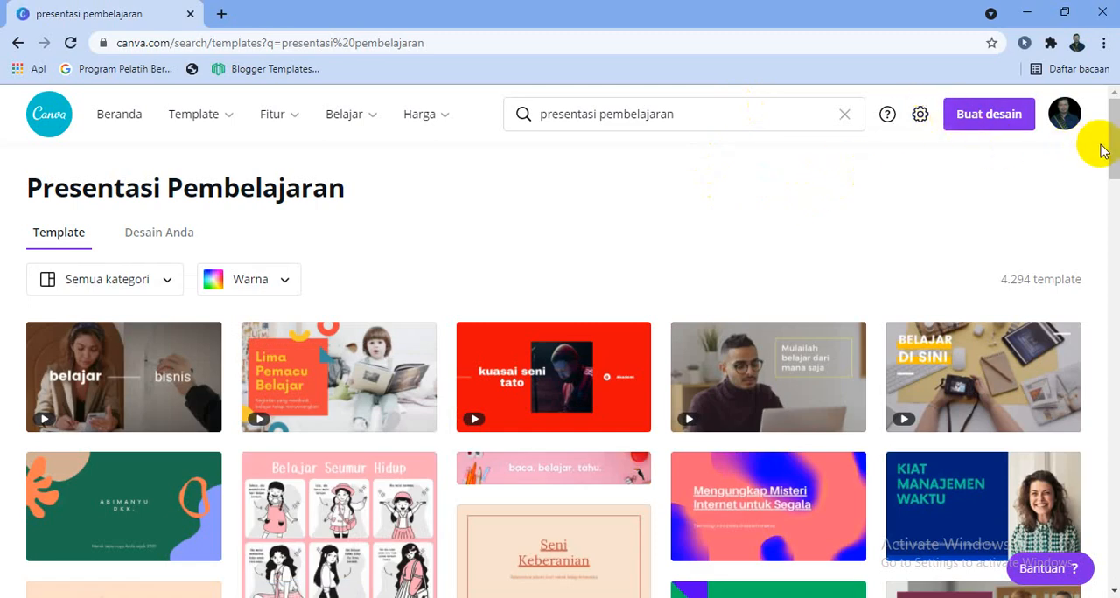
- Browse the Presentasi Pembelajaran template results for a suitable presentation design
scroll(1100, 156, "down", 5)
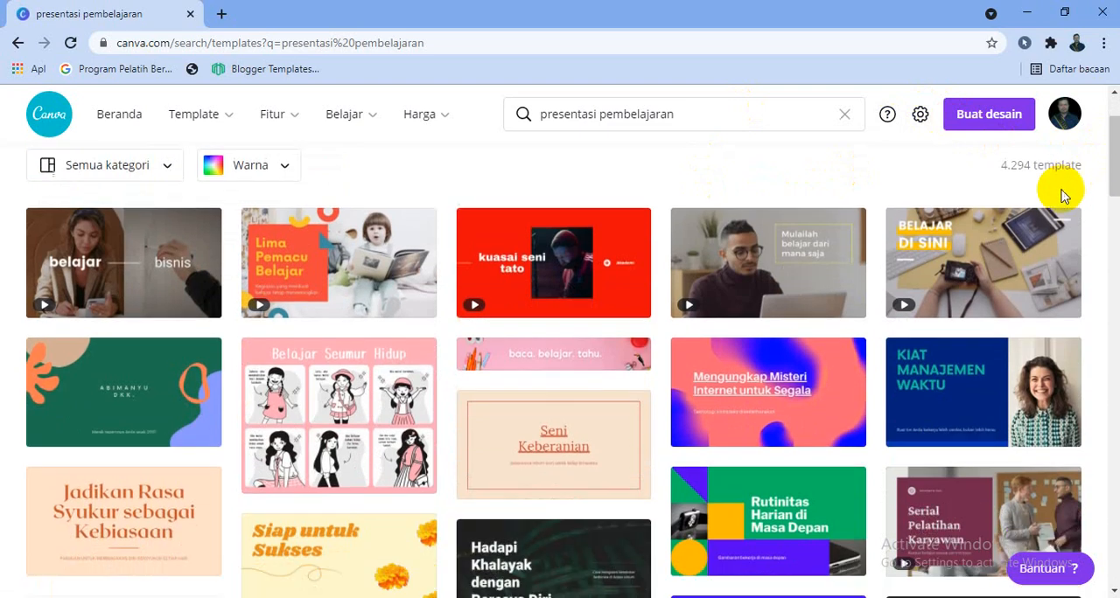
scroll(912, 271, "down", 2)
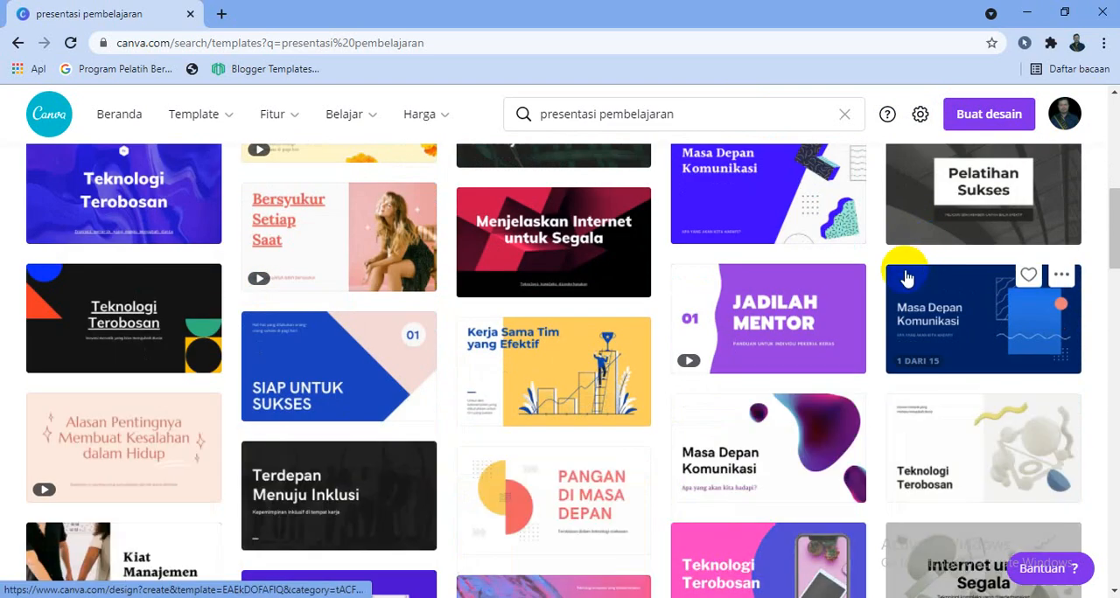
scroll(905, 278, "down", 5)
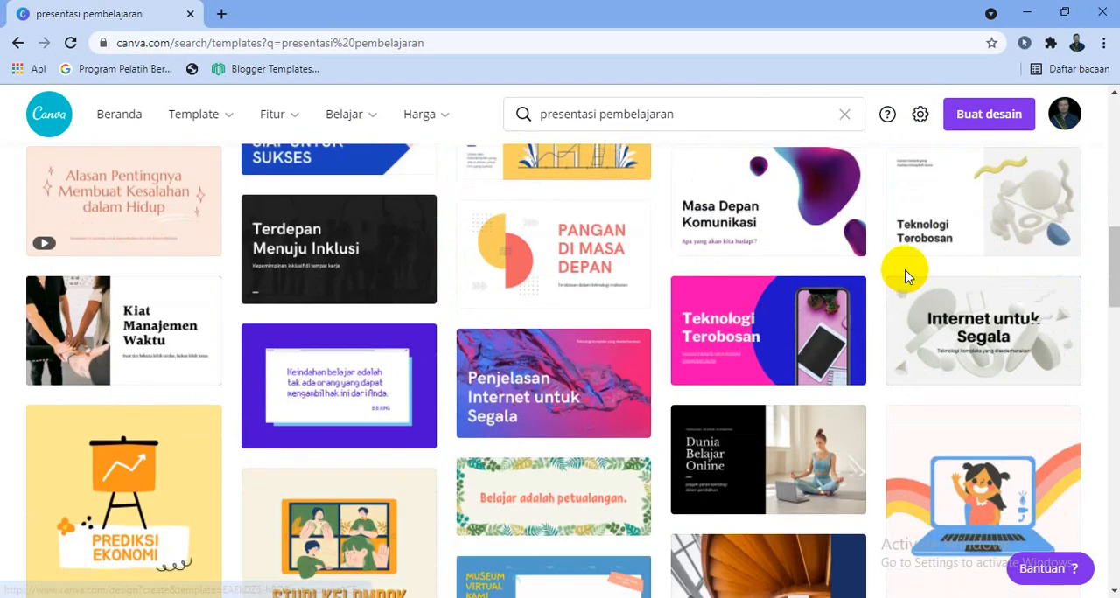
scroll(905, 278, "down", 6)
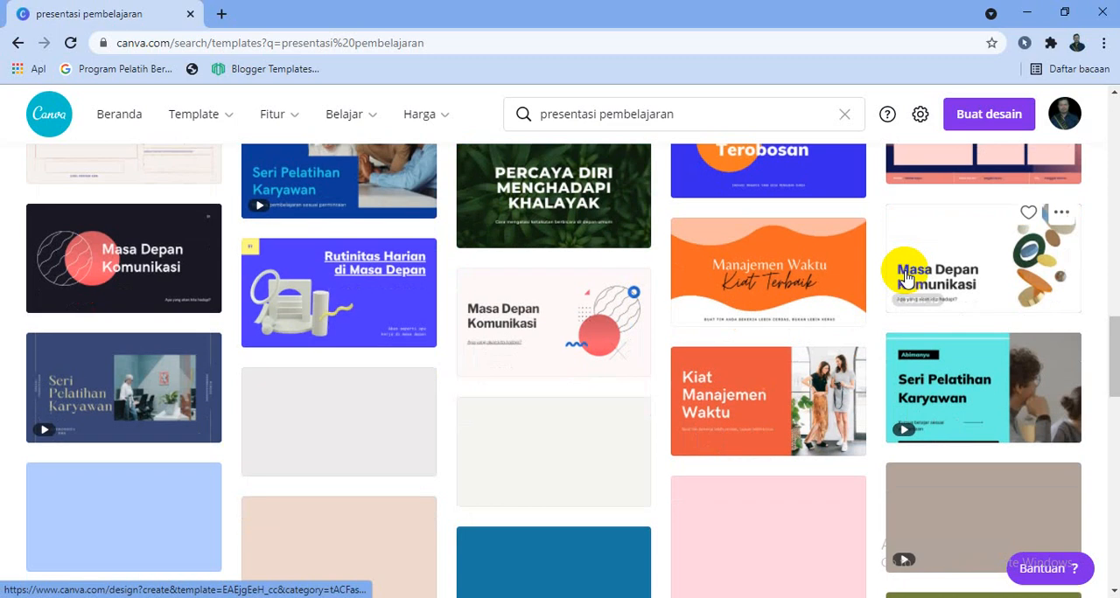
left_click_drag(1108, 320, 1077, 502)
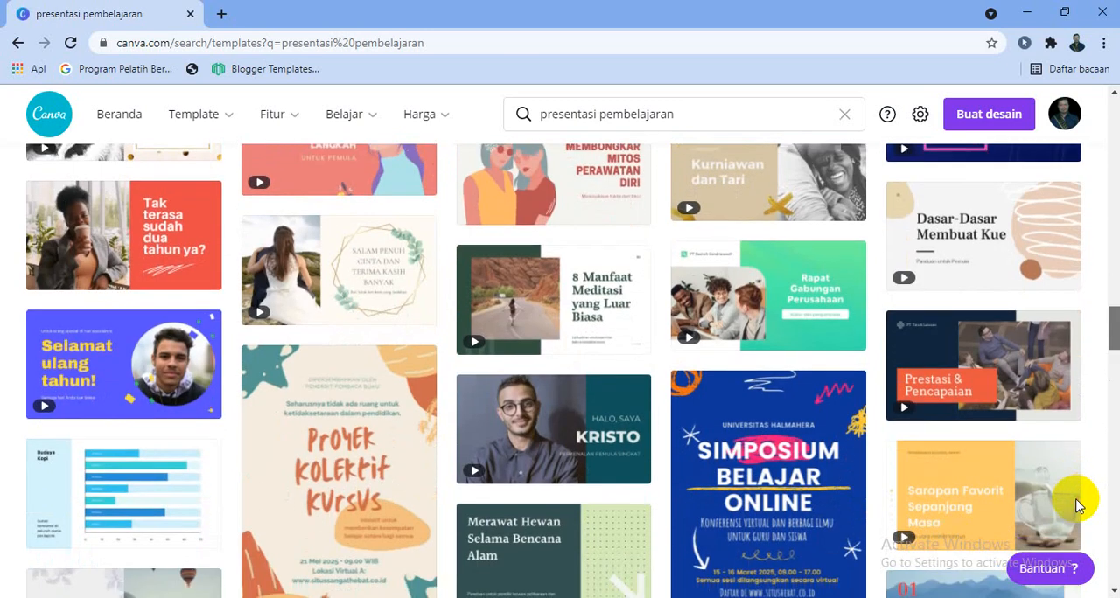
left_click_drag(1108, 332, 1115, 114)
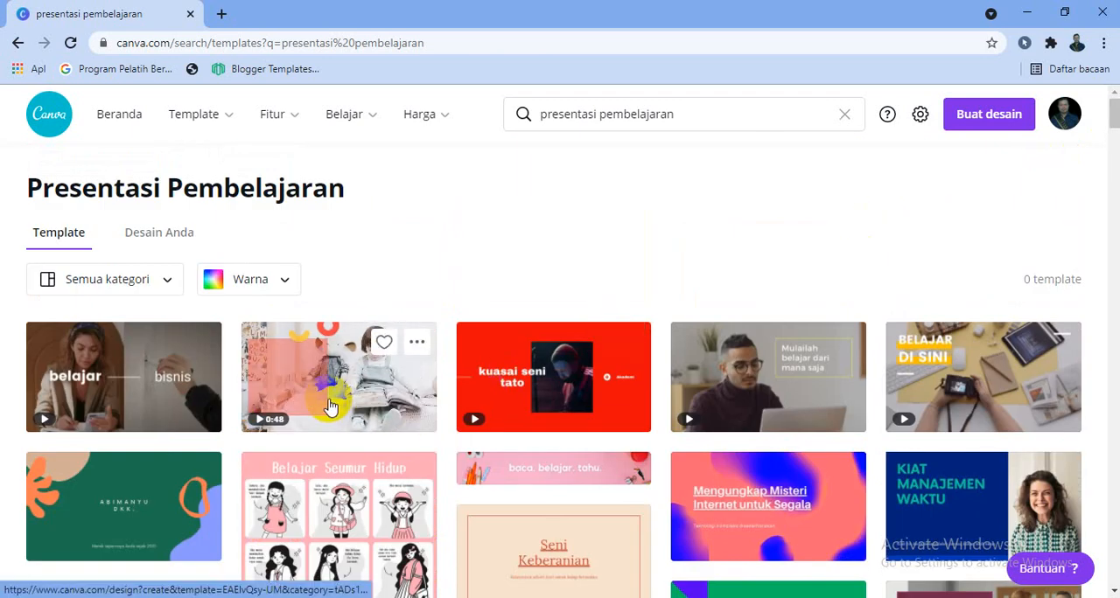
scroll(329, 406, "down", 7)
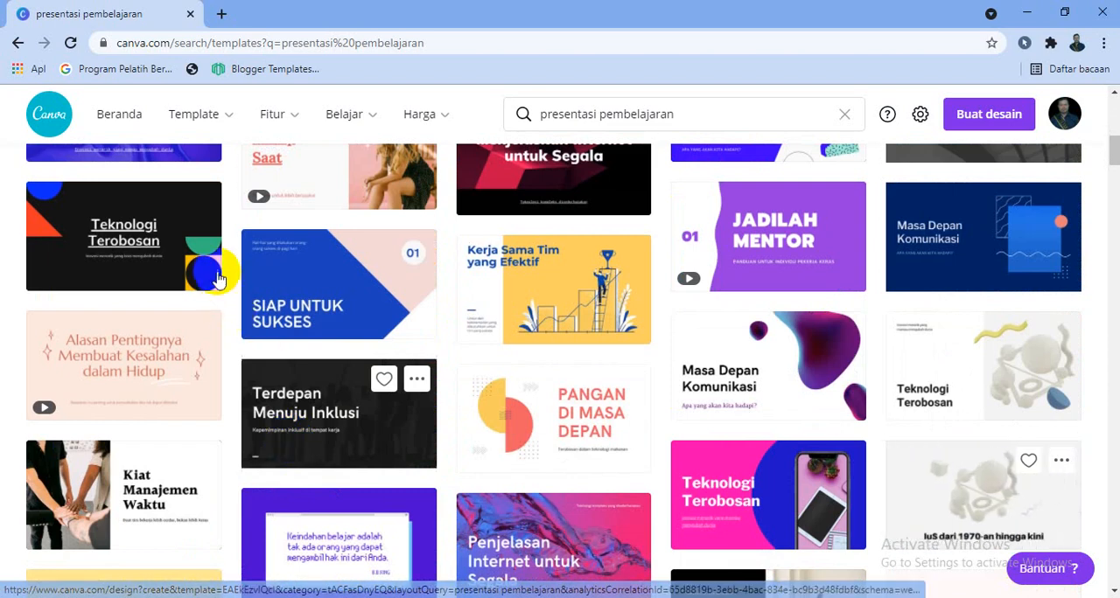
scroll(525, 306, "down", 1)
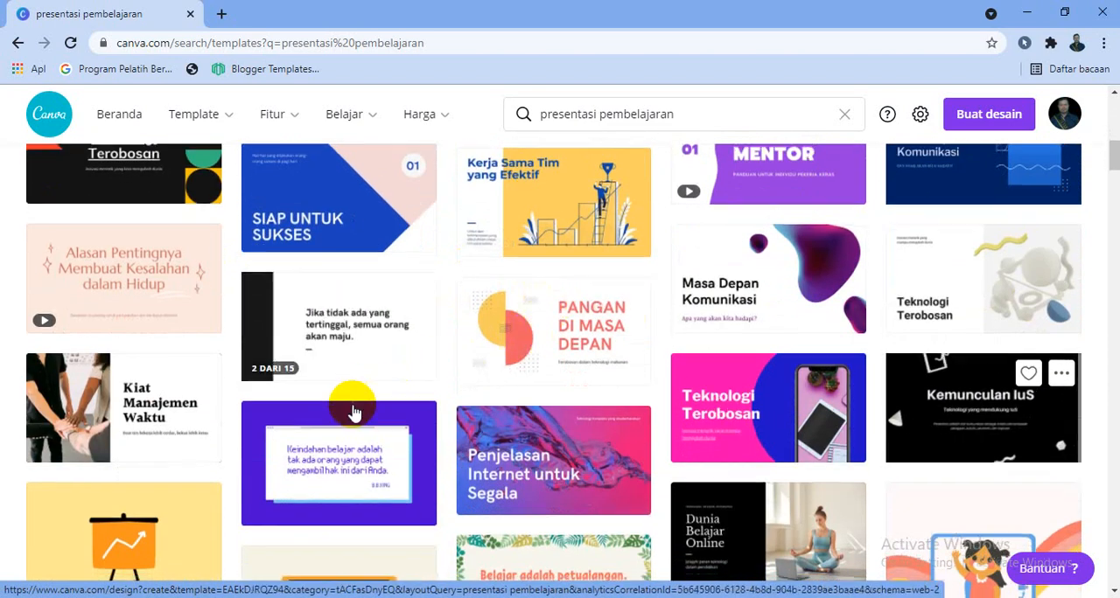
scroll(350, 411, "down", 4)
scroll(352, 417, "down", 3)
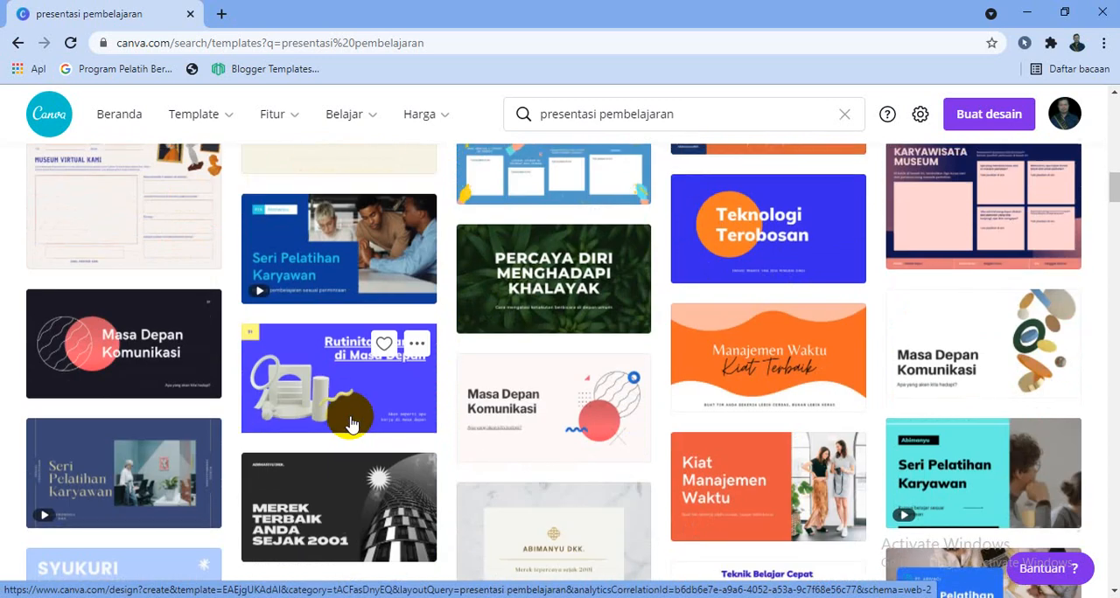
- Open the dark "Masa Depan Komunikasi" template with the red circle and delete pages 2 to 15
left_click(161, 358)
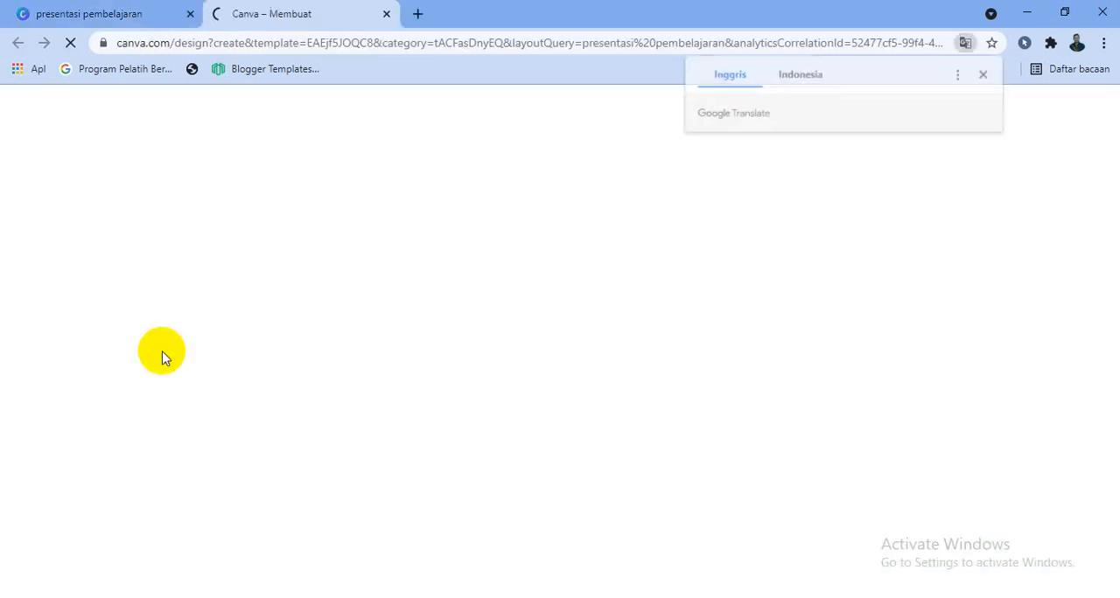
left_click(985, 83)
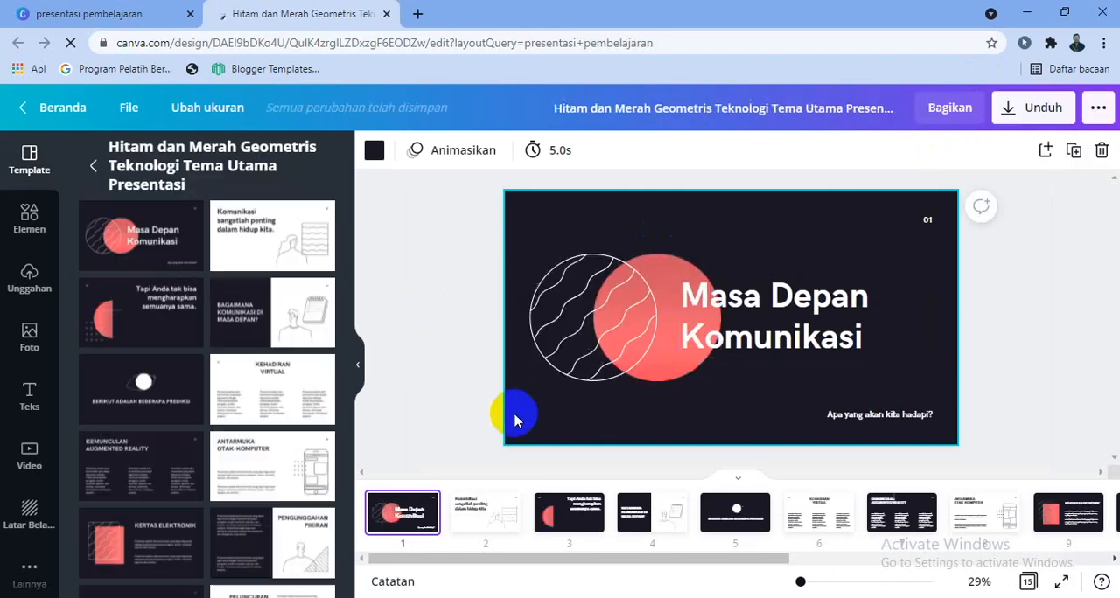
left_click(493, 524)
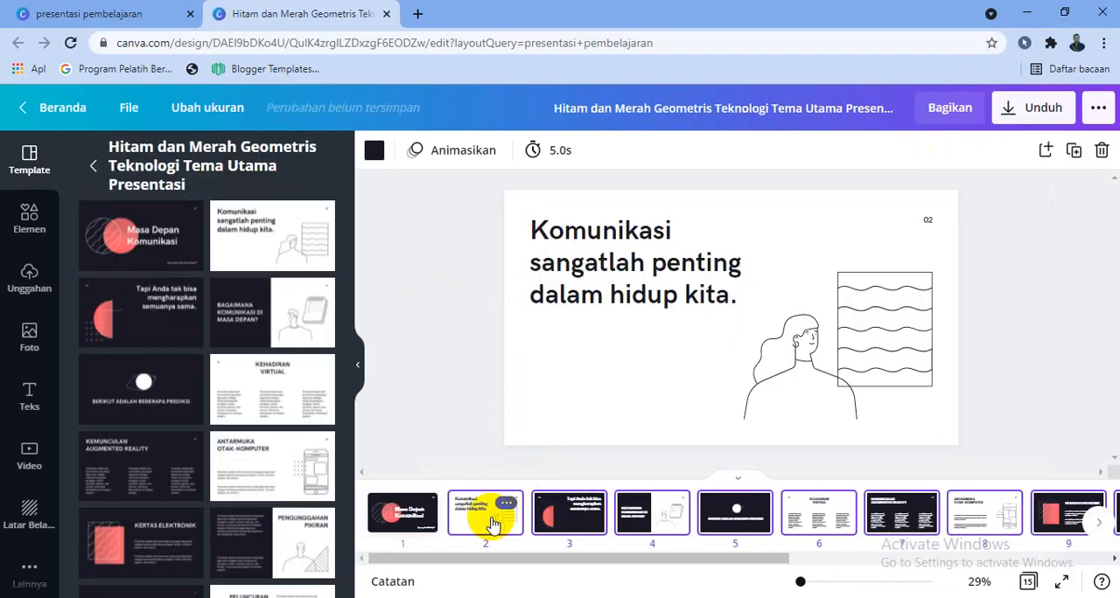
key("Delete")
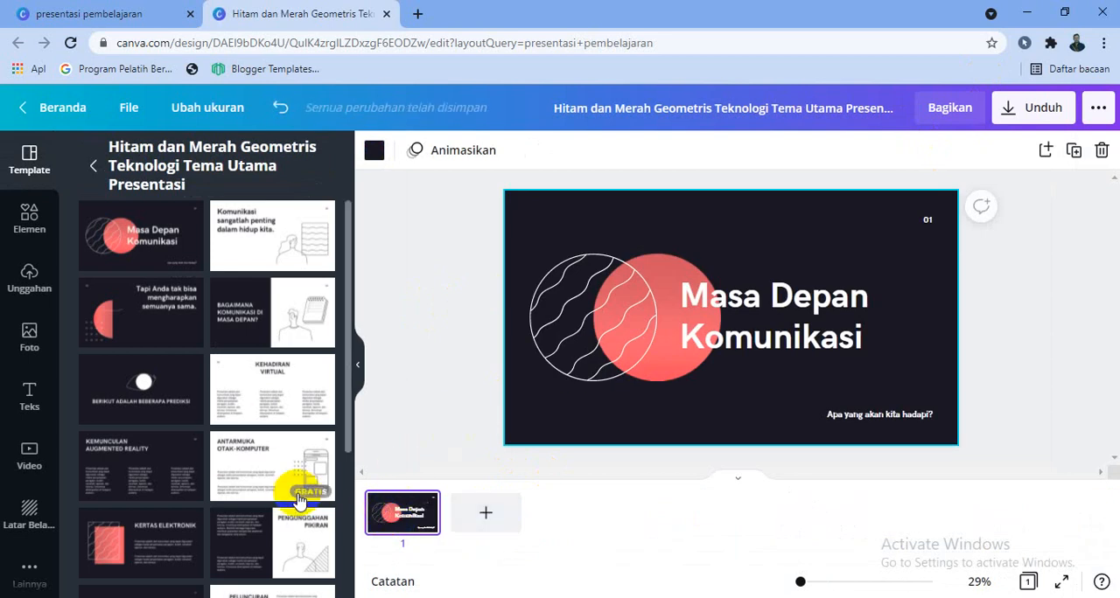
- Clear page 1 and apply the "Proposal Pemasaran Sang Lajang" cover from the "Presentasi Animasi Kencan Lucu Oranye dan Putih" template
left_click(563, 340)
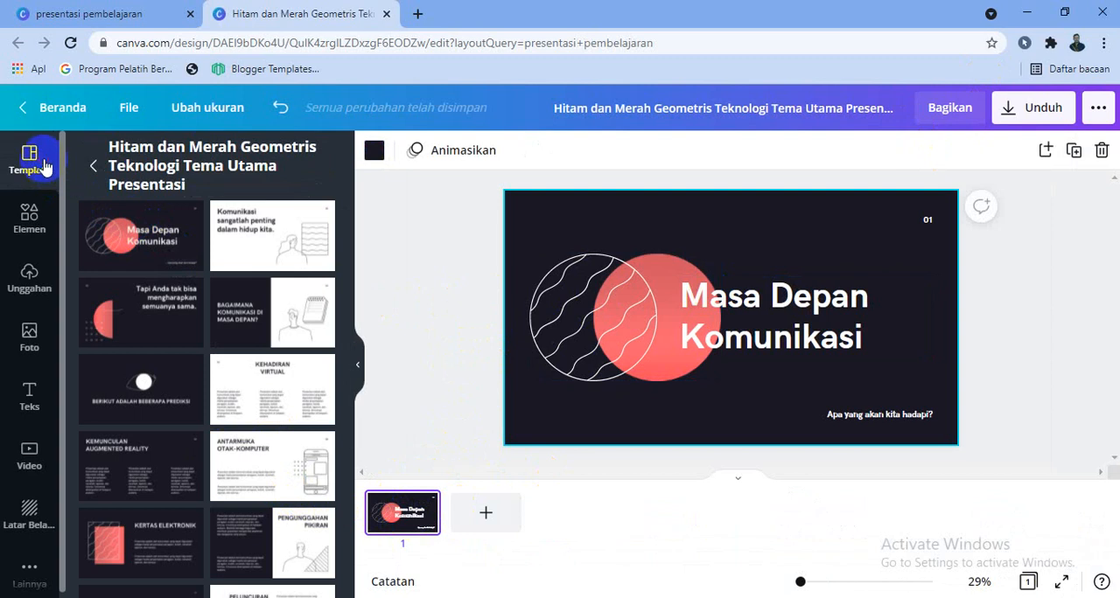
left_click(93, 164)
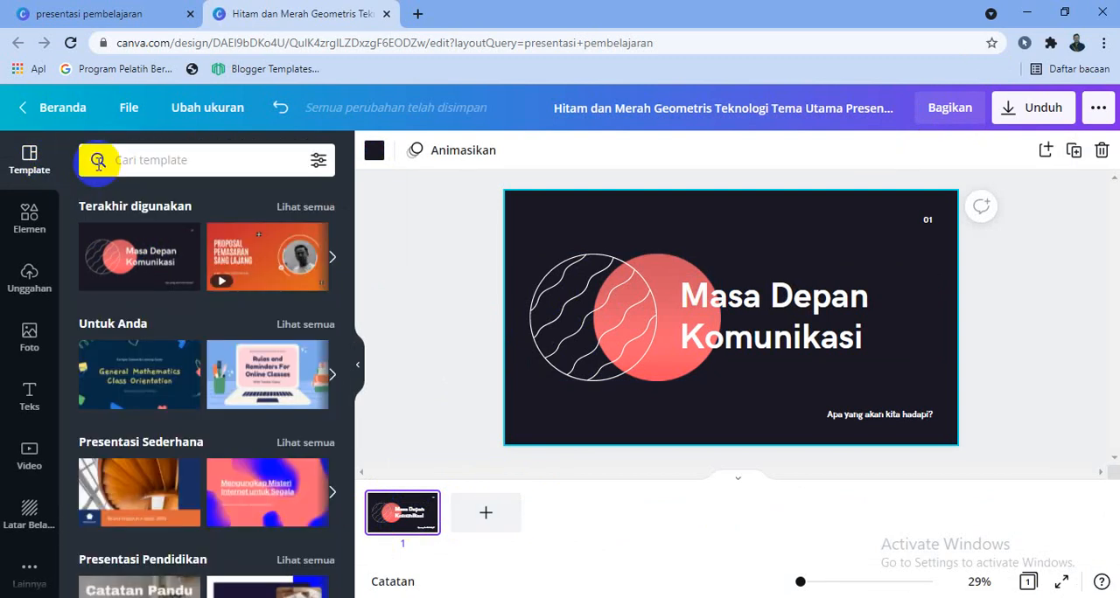
left_click(149, 159)
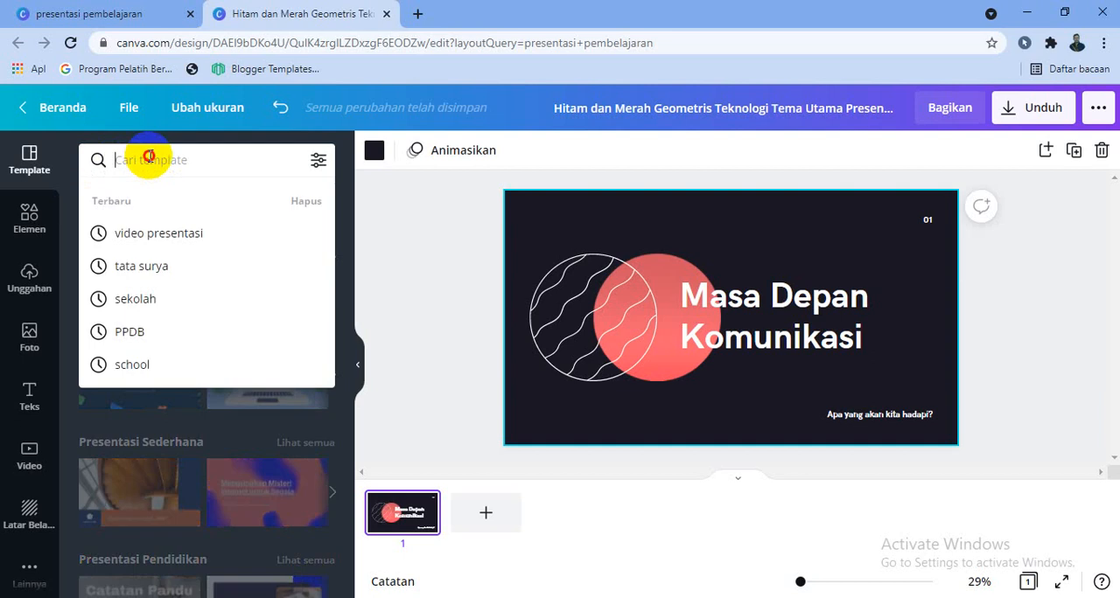
left_click(543, 147)
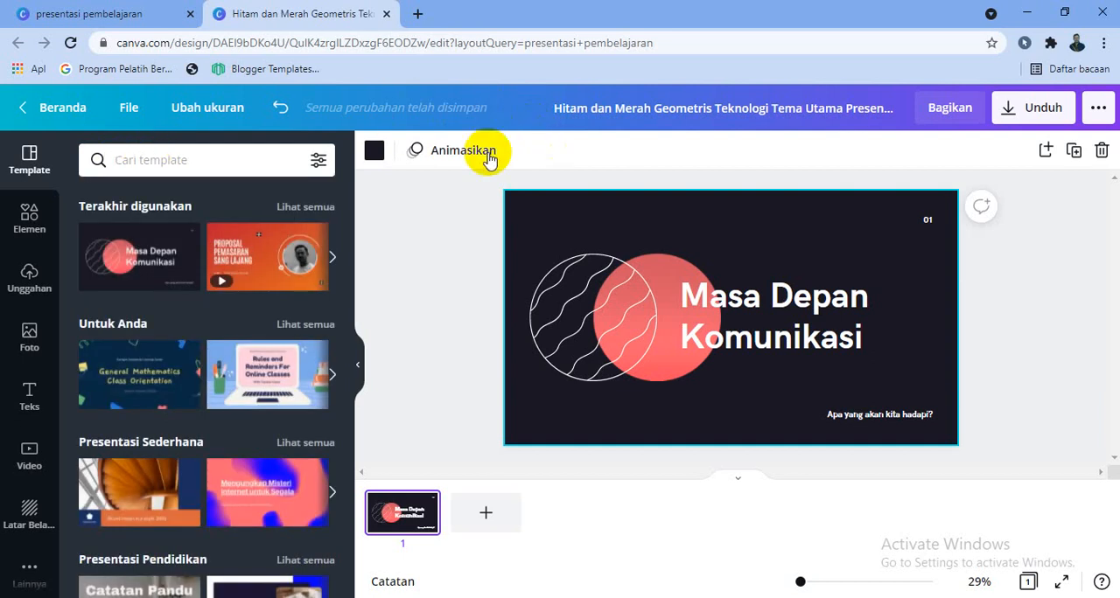
left_click(254, 266)
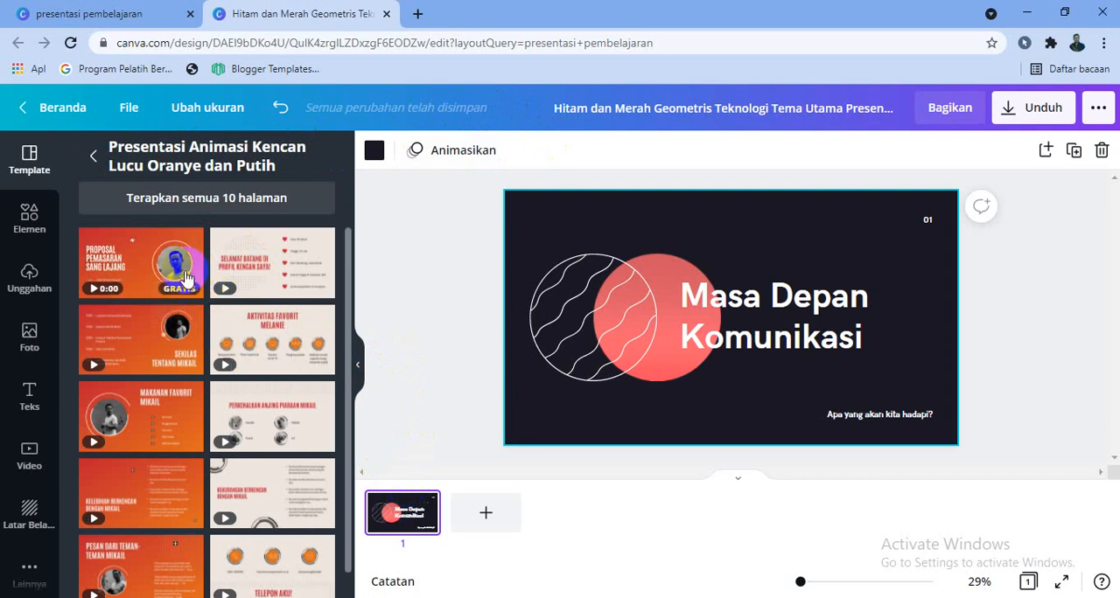
key("Delete")
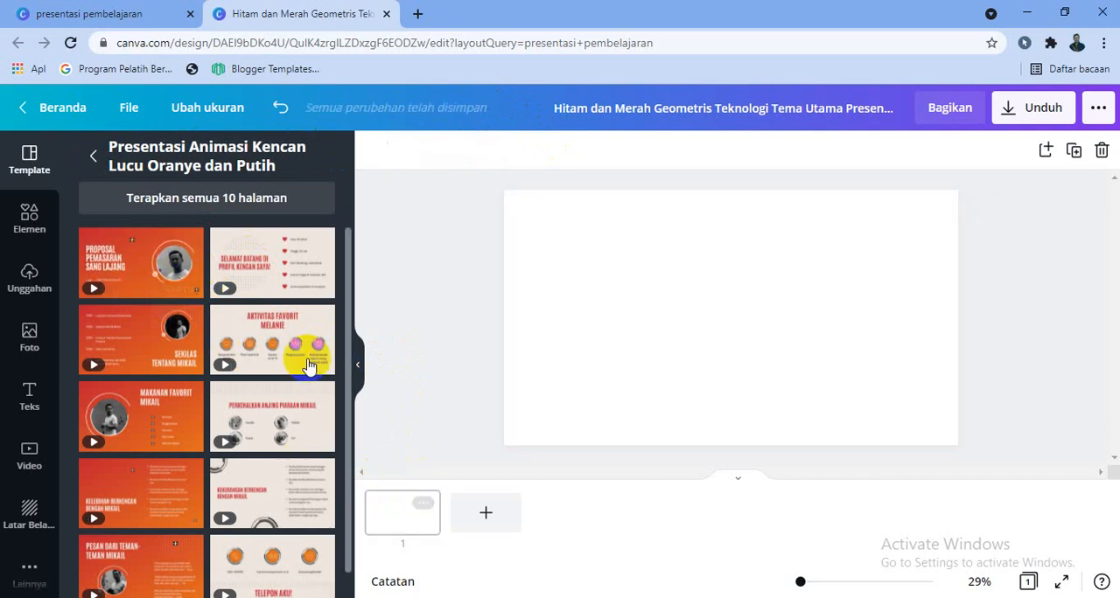
left_click(151, 267)
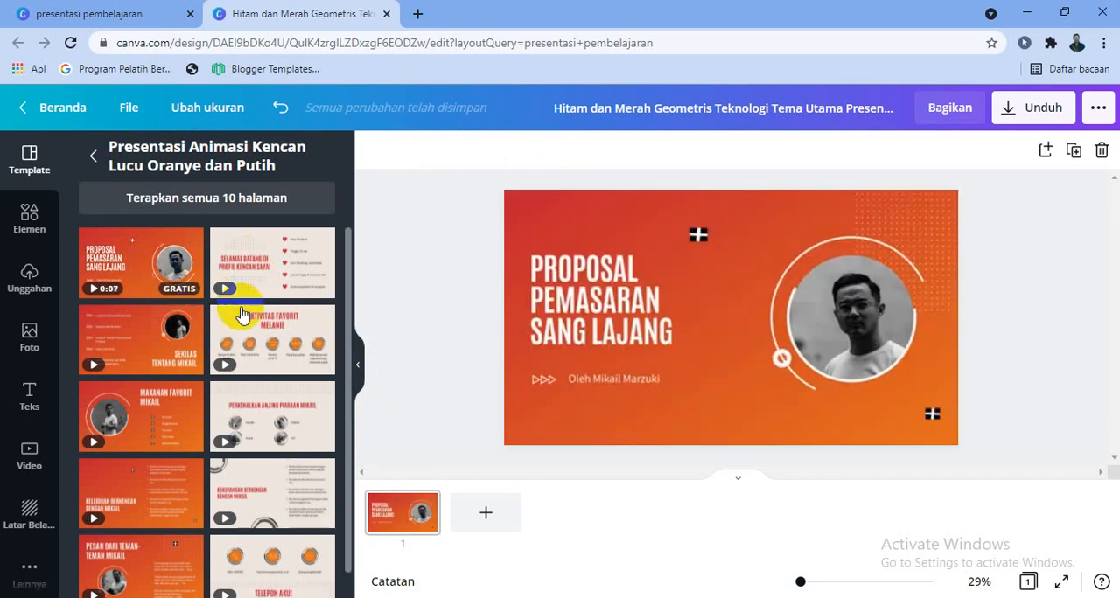
- Replace the cover's title with "TATA SURYA" and "MATERI IPA" on two lines
left_click(778, 325)
left_click(598, 362)
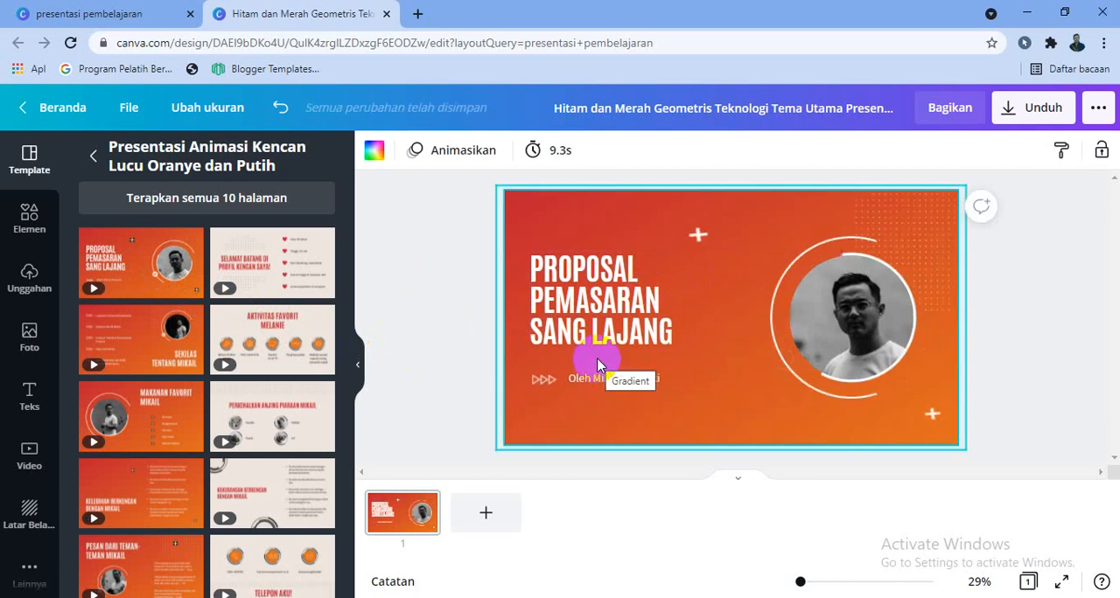
left_click(610, 335)
double_click(609, 334)
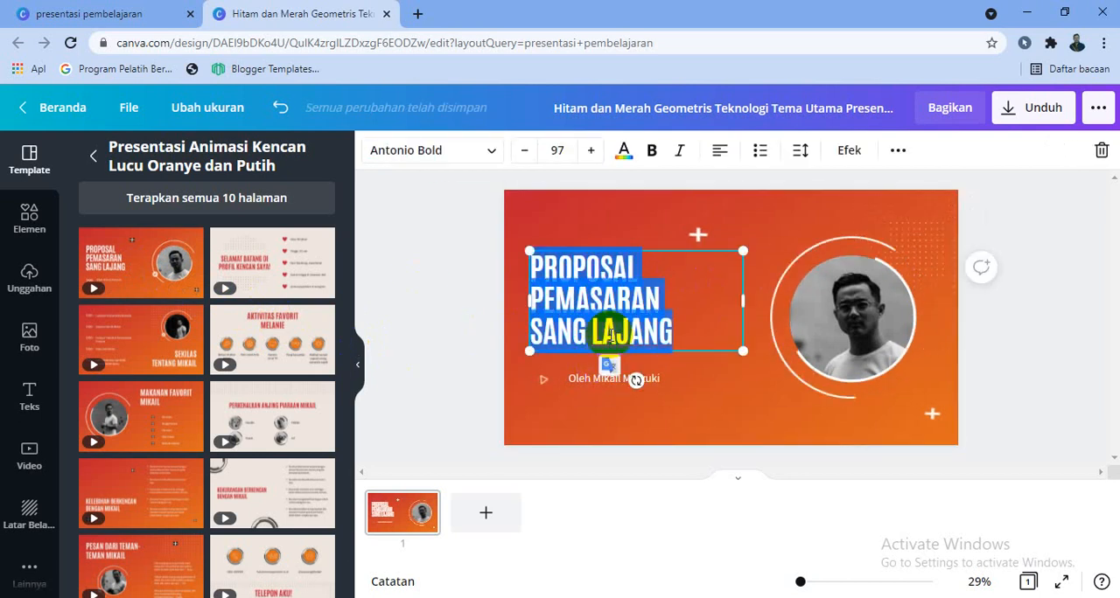
key("BackSpace")
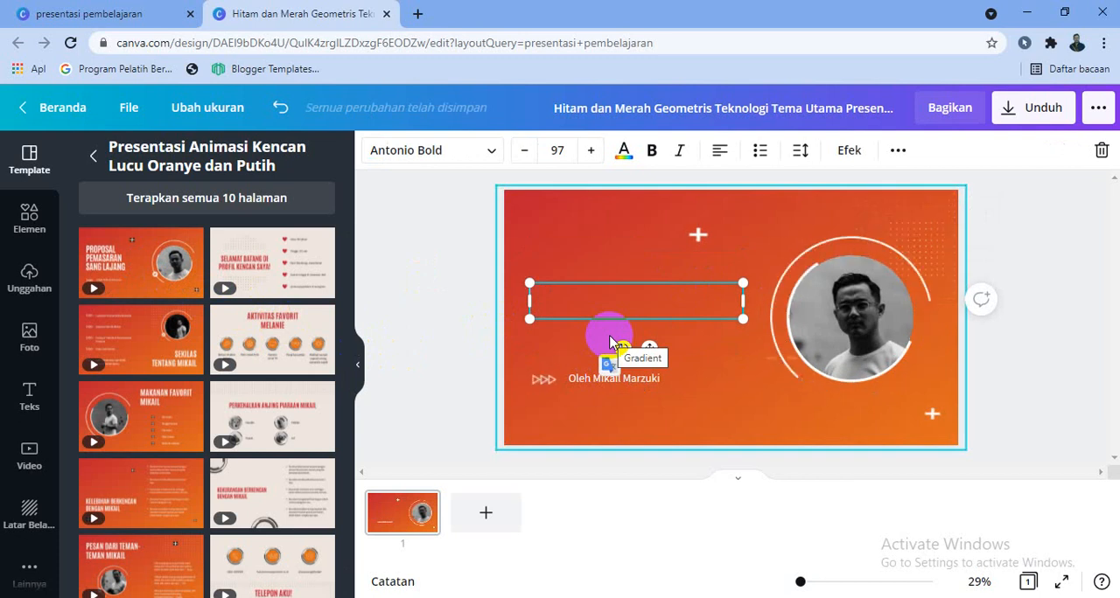
type("TATA")
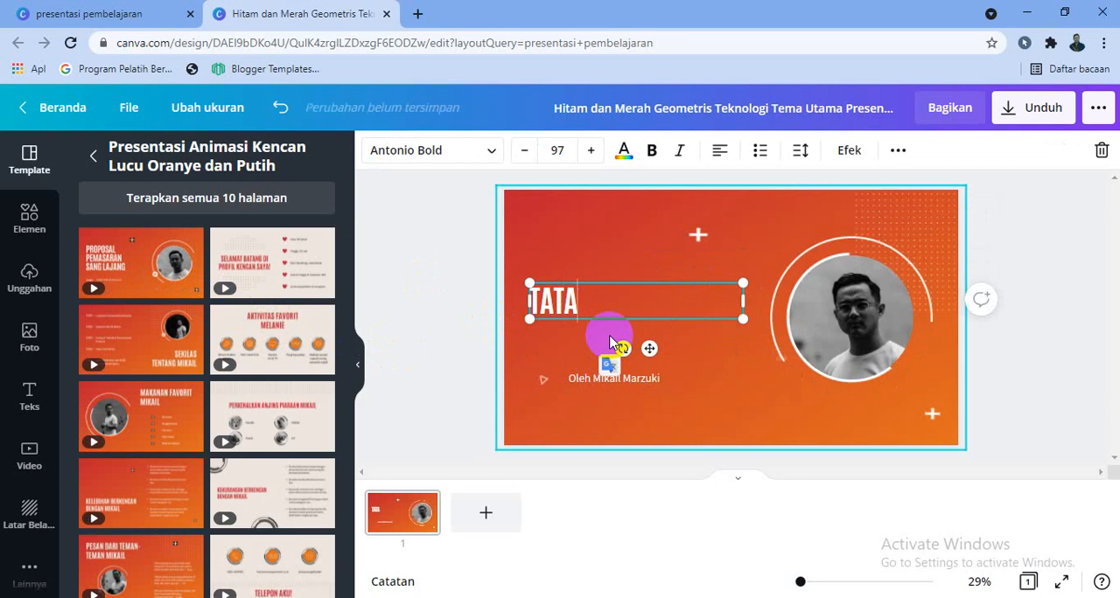
type(" SURYA")
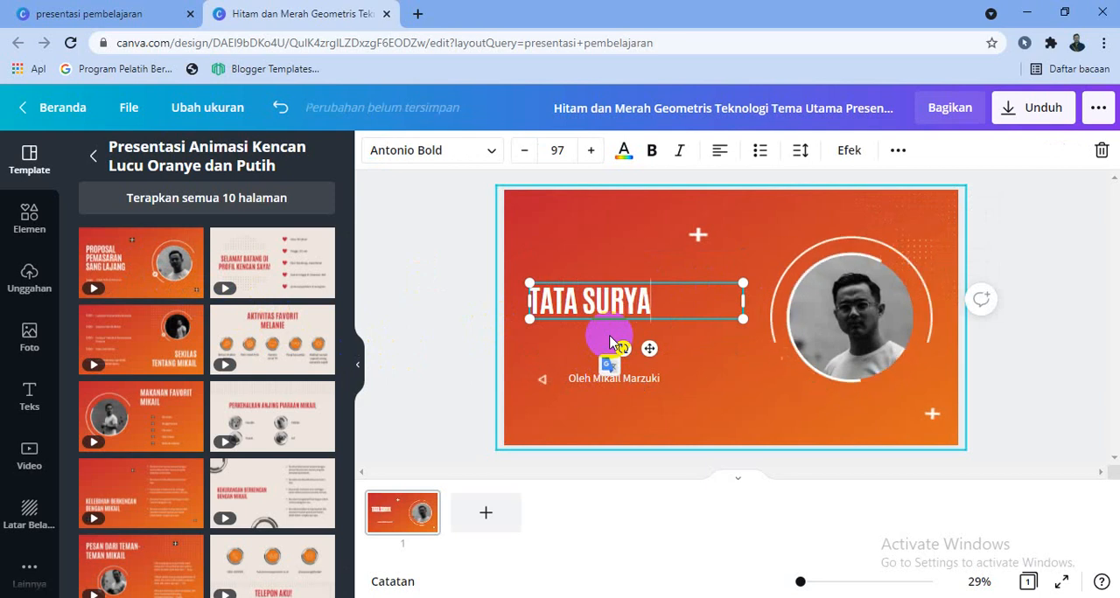
key("Return")
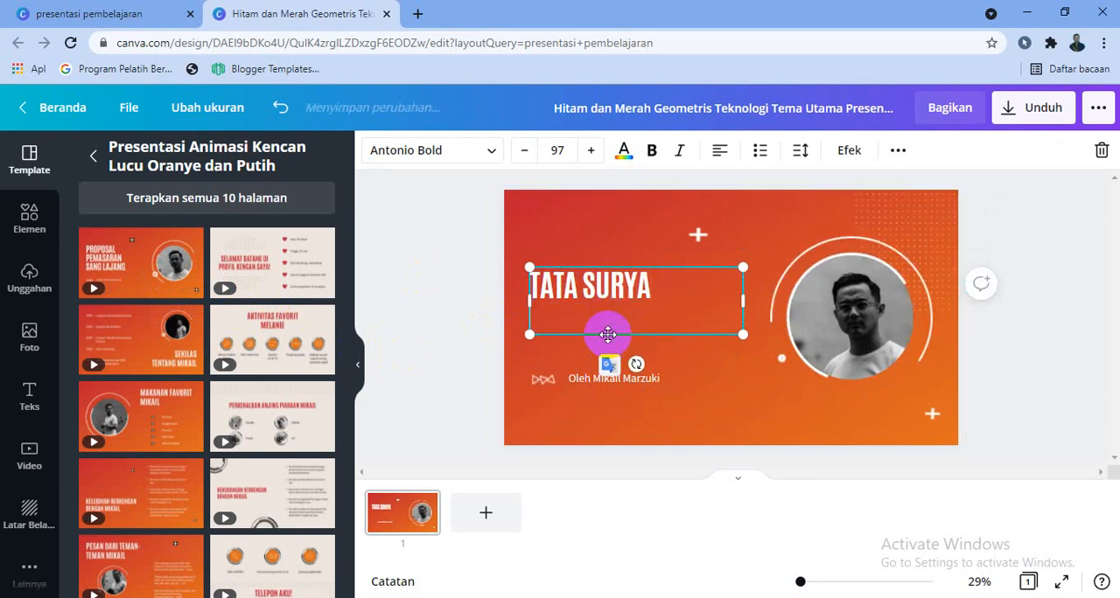
type("MTWR")
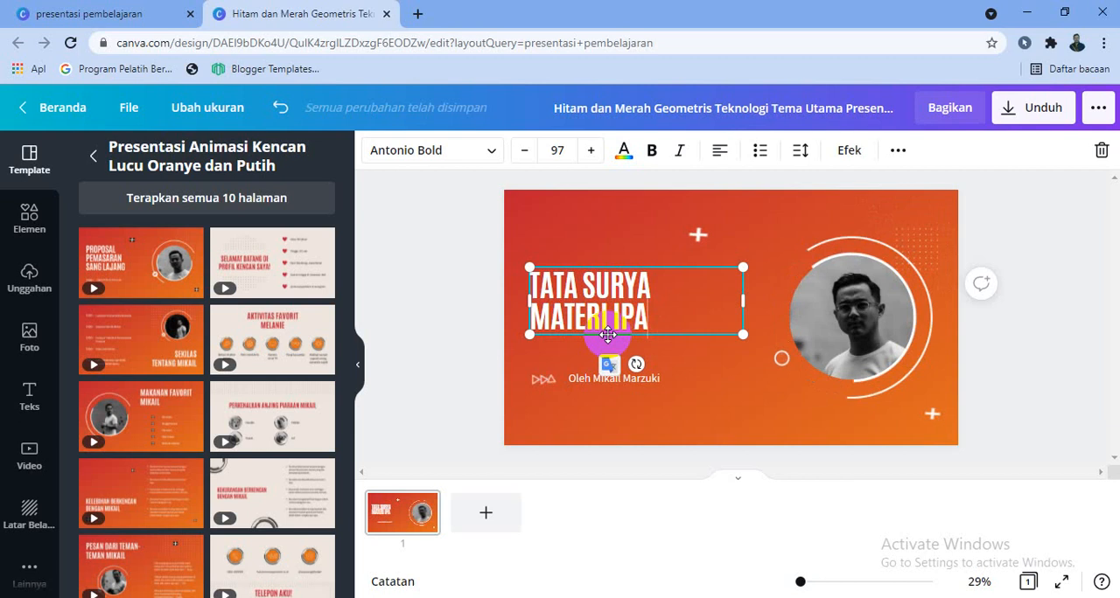
- Replace the author line below the title with "Oleh" followed by the presenter's name
left_click(609, 367)
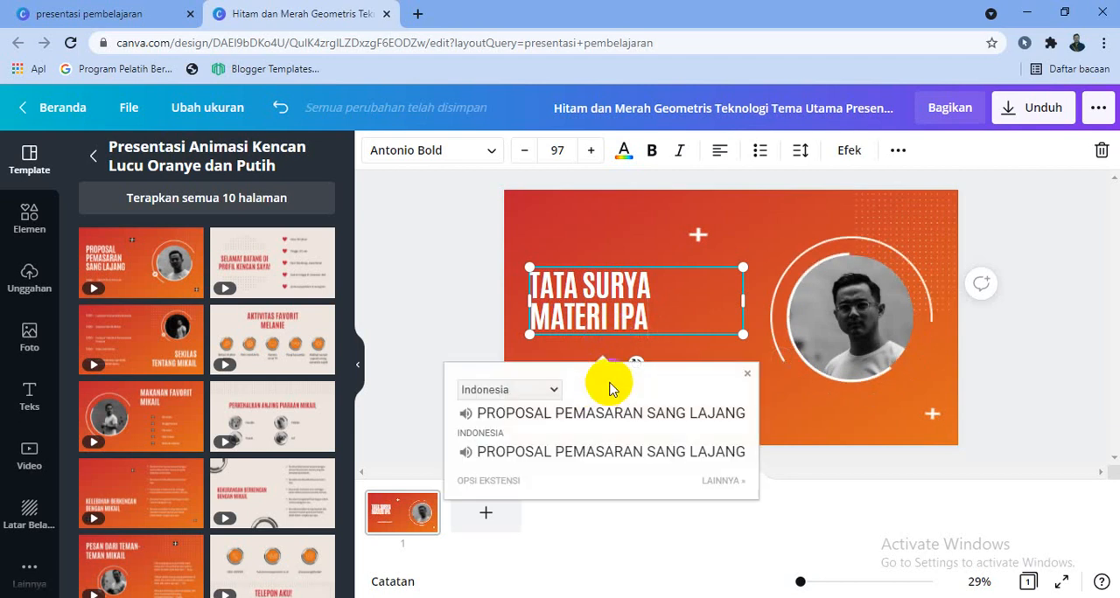
left_click(656, 344)
double_click(654, 382)
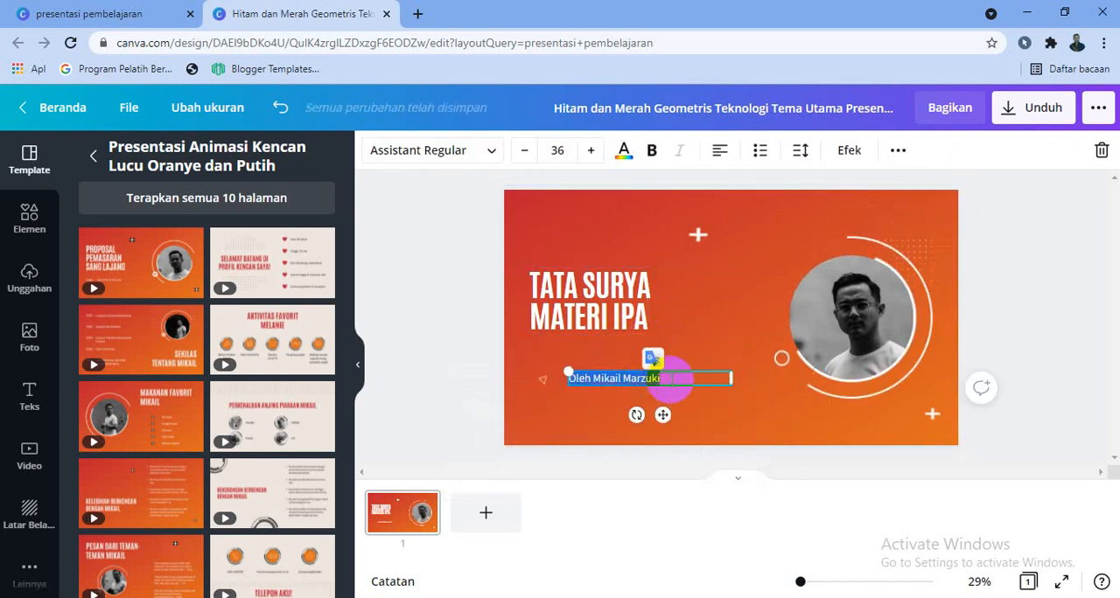
key("BackSpace")
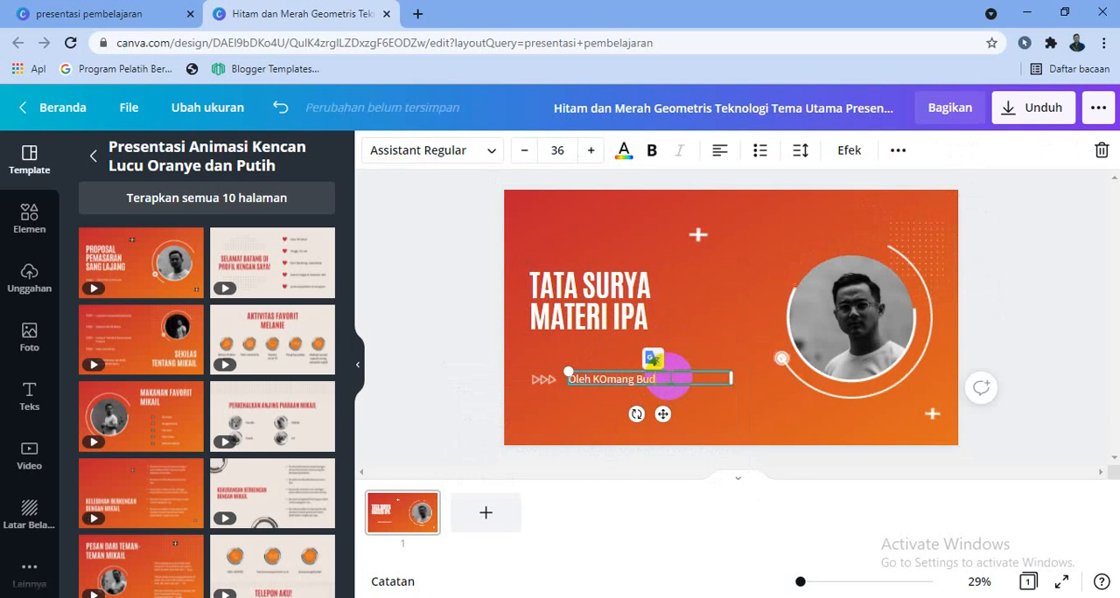
- Remove the portrait from the cover's circular frame and upload the photo 20210701_135309 from the Downloads folder
left_click(853, 328)
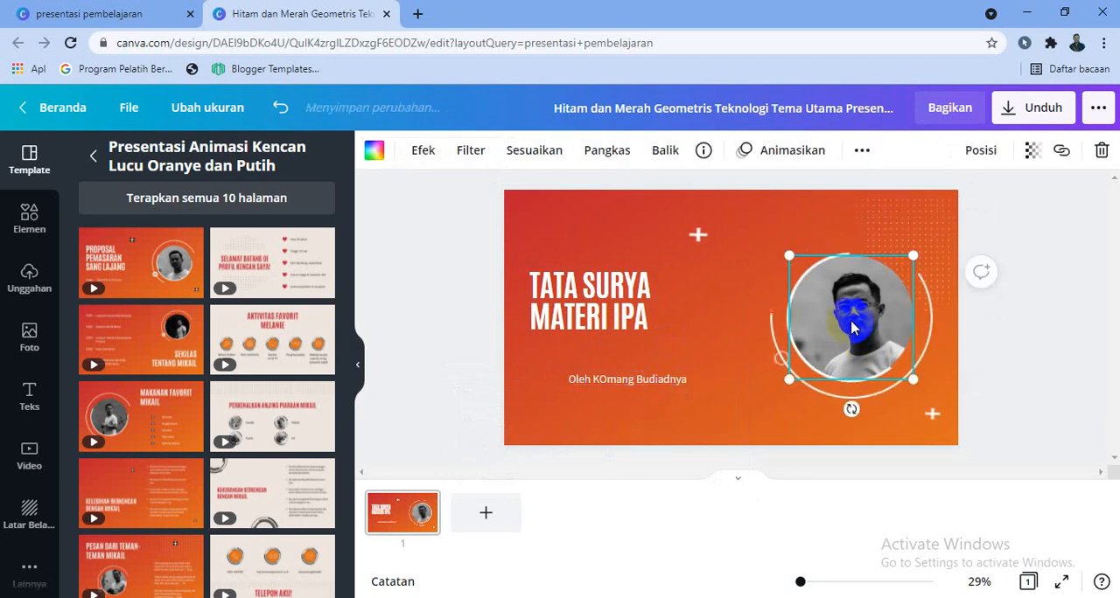
key("Delete")
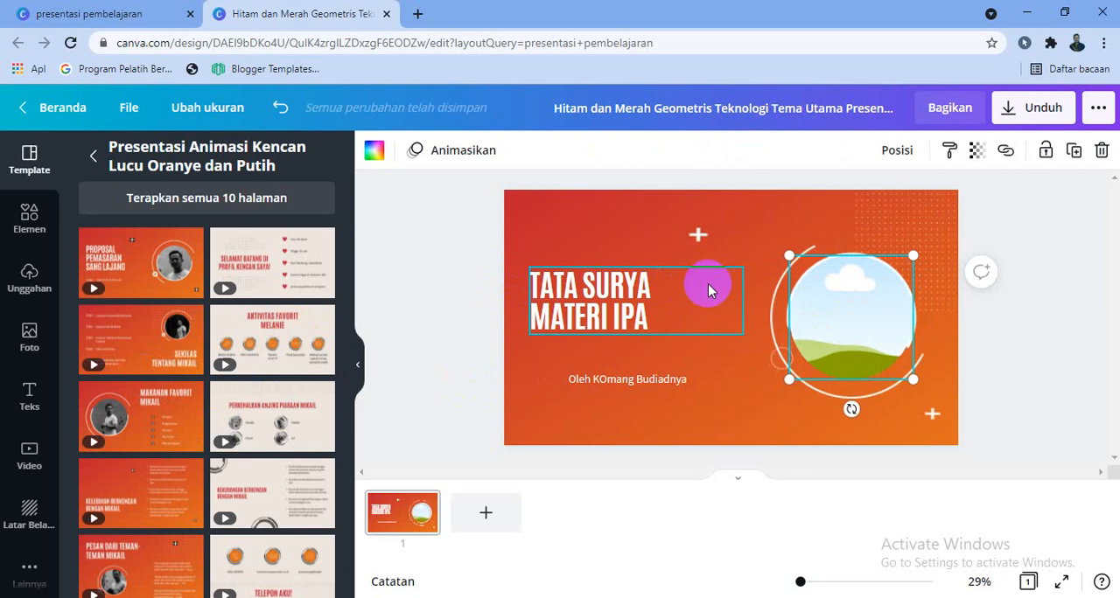
left_click(36, 287)
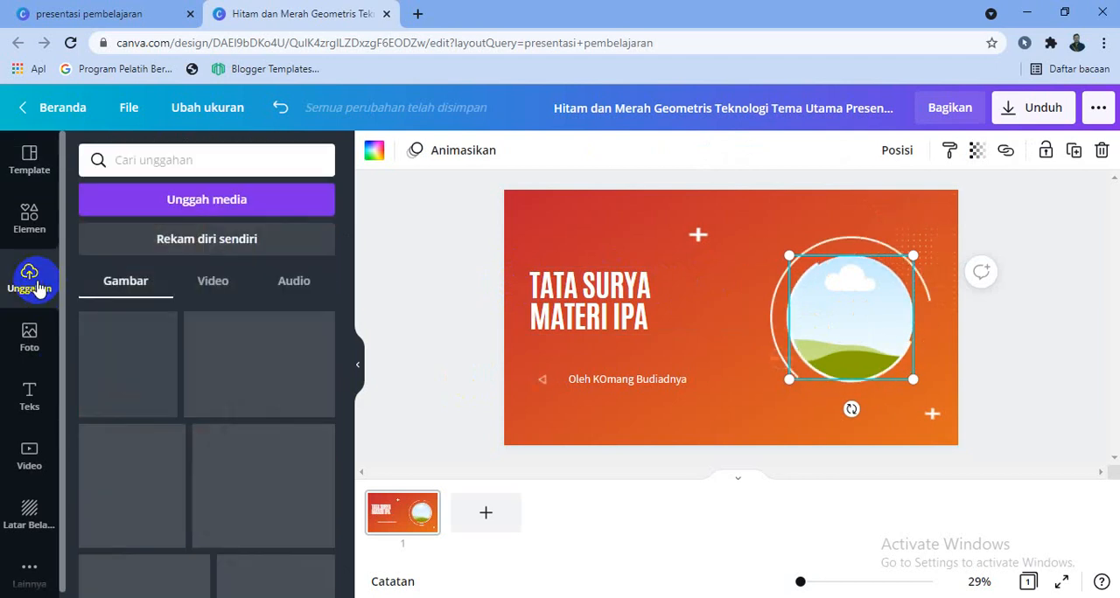
left_click(198, 196)
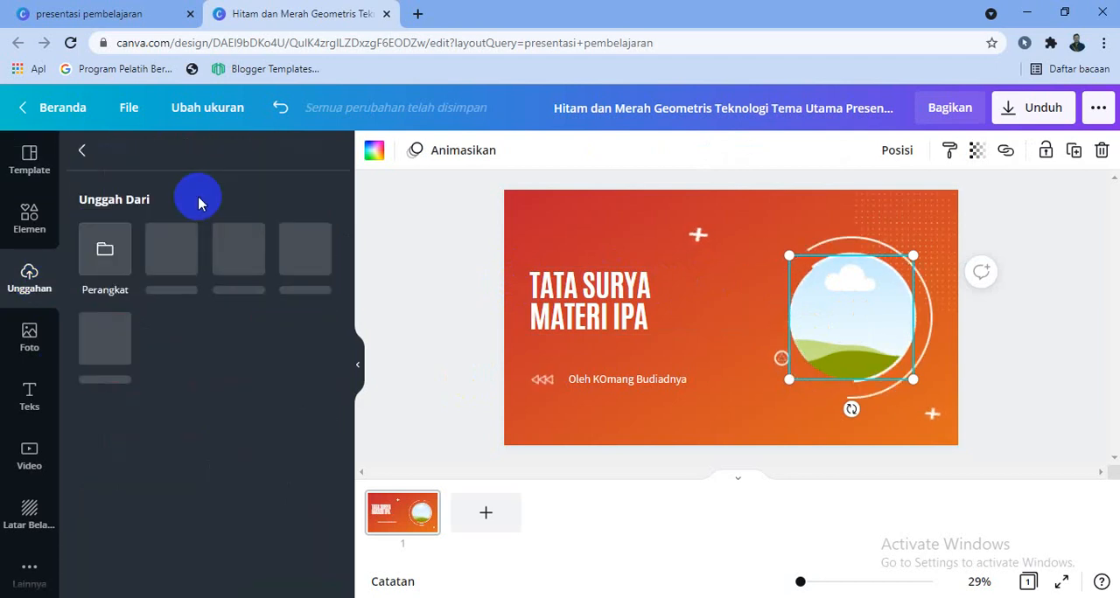
left_click(105, 272)
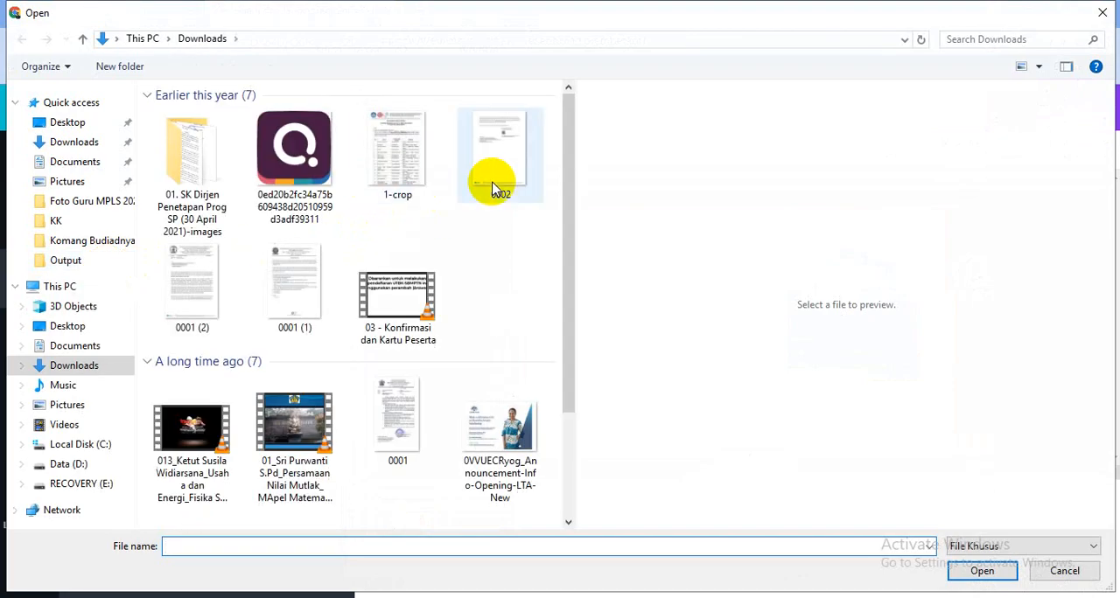
left_click_drag(570, 112, 569, 205)
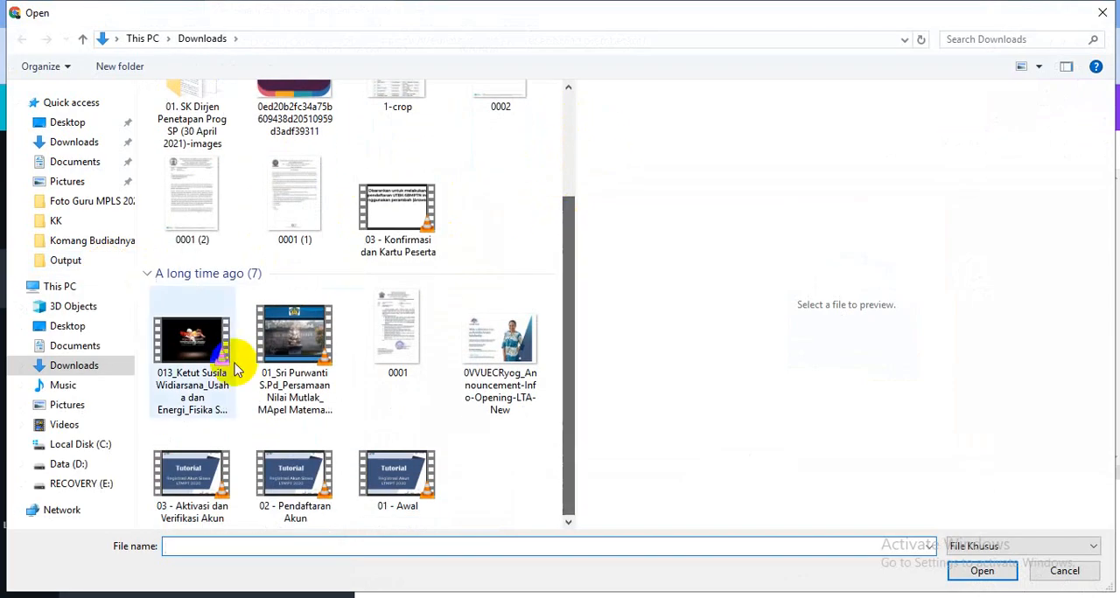
scroll(330, 345, "down", 9)
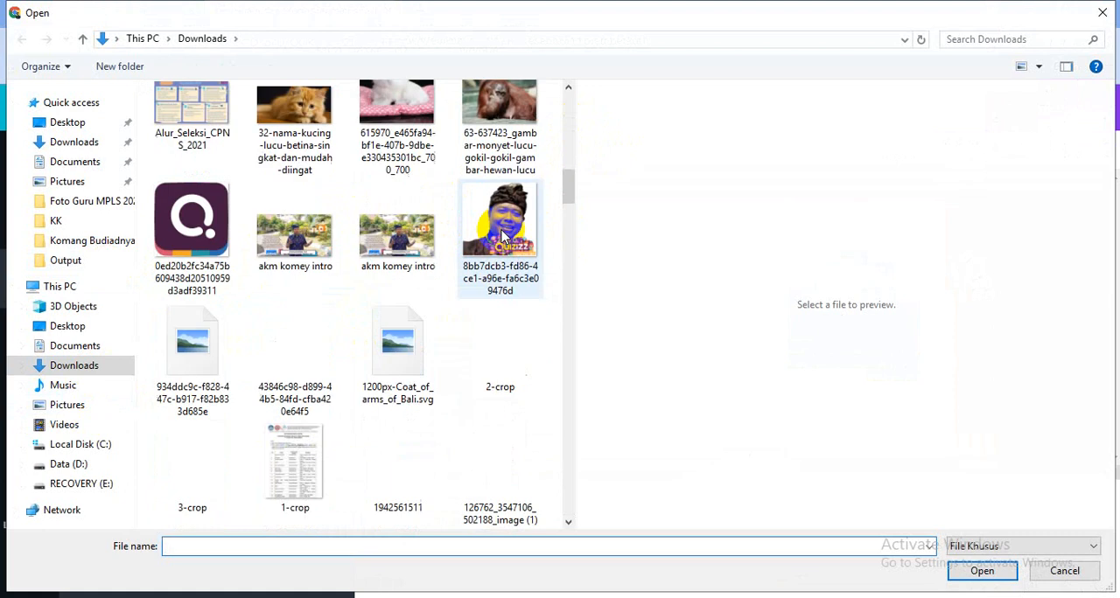
scroll(507, 239, "down", 3)
scroll(534, 225, "up", 2)
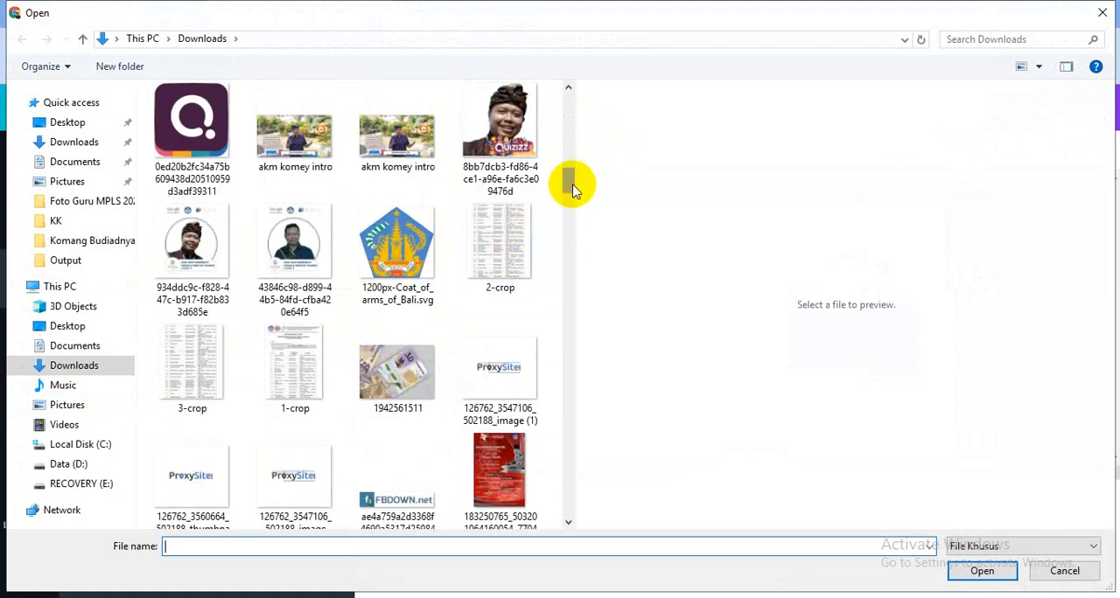
left_click_drag(573, 187, 569, 131)
scroll(490, 213, "down", 3)
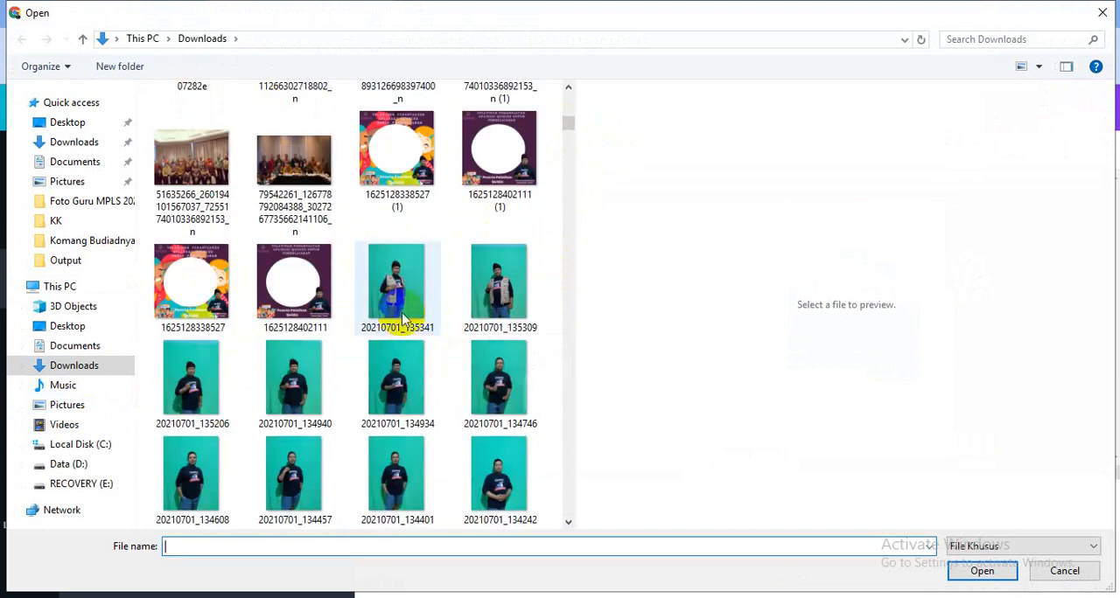
double_click(512, 299)
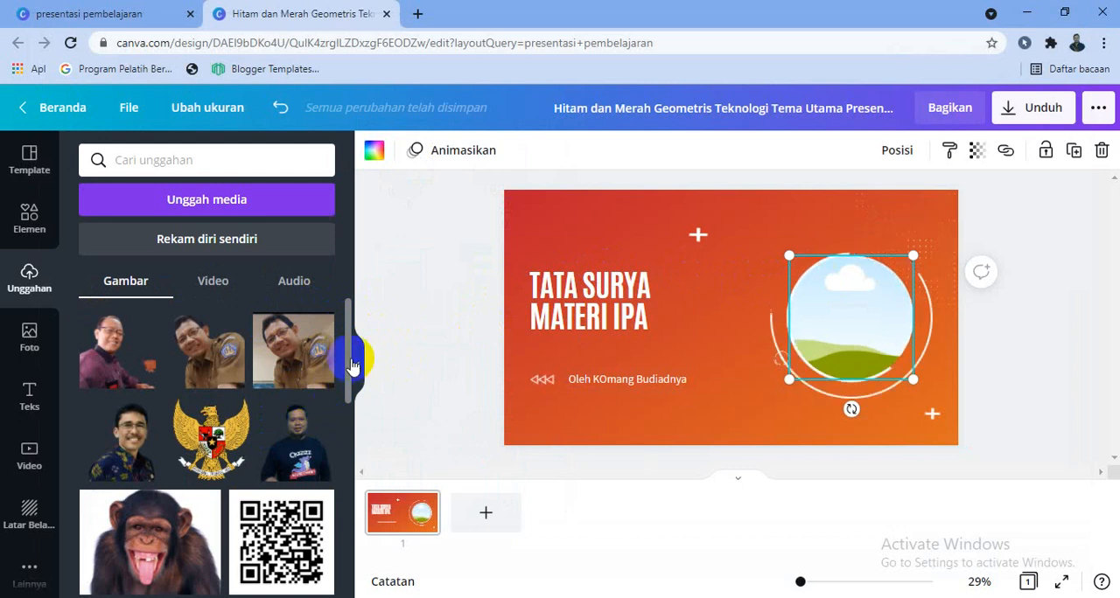
- Place the uploaded cut-out photo of the man in the patterned headcloth into the cover's circular frame
scroll(352, 361, "down", 3)
scroll(350, 432, "up", 2)
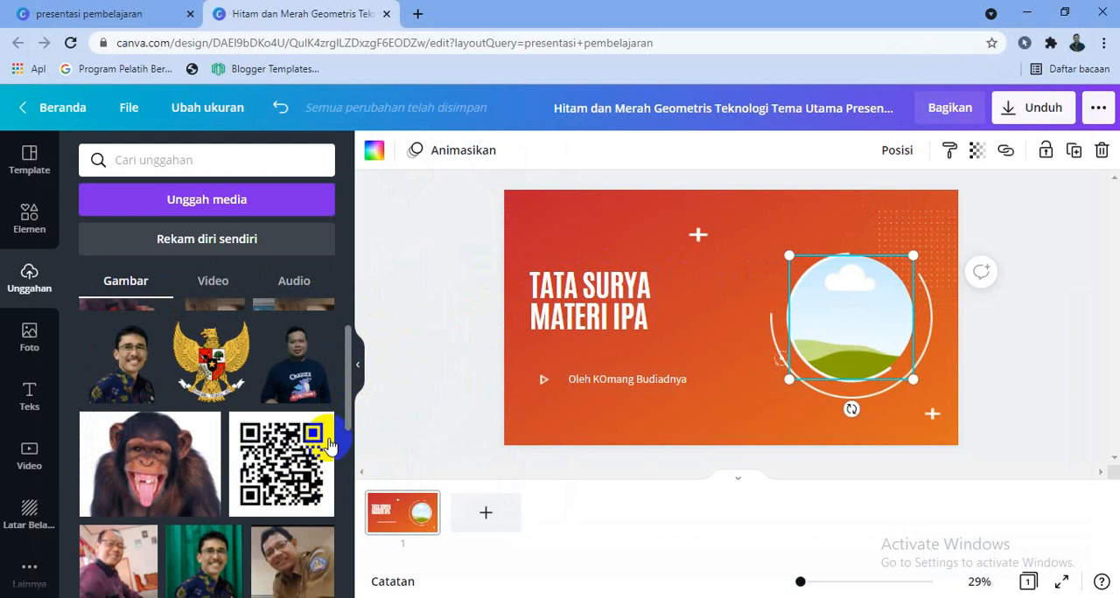
left_click_drag(337, 459, 366, 372)
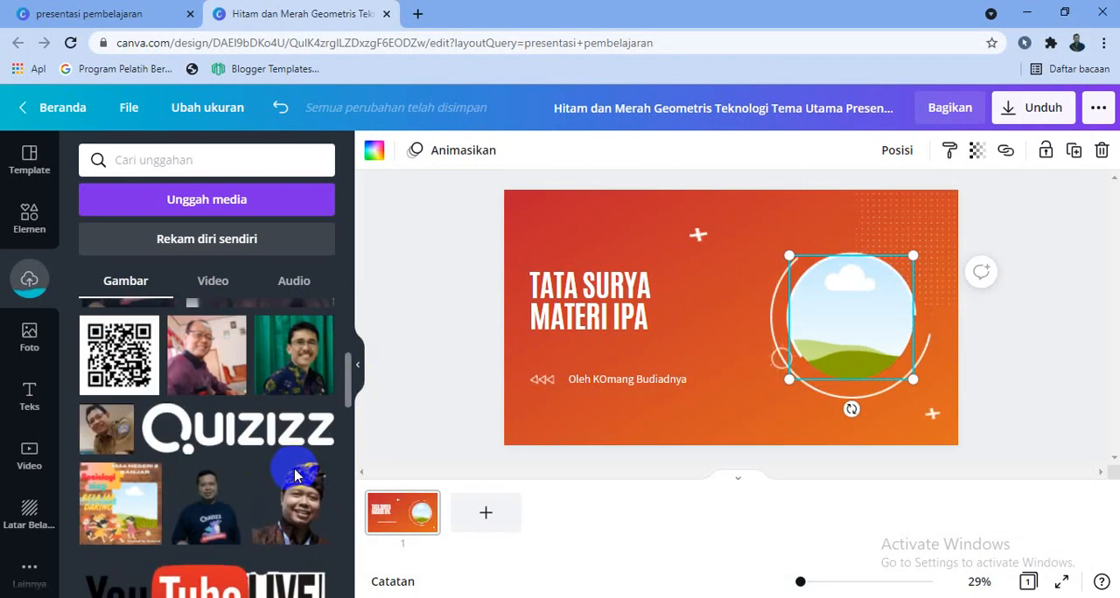
left_click(289, 520)
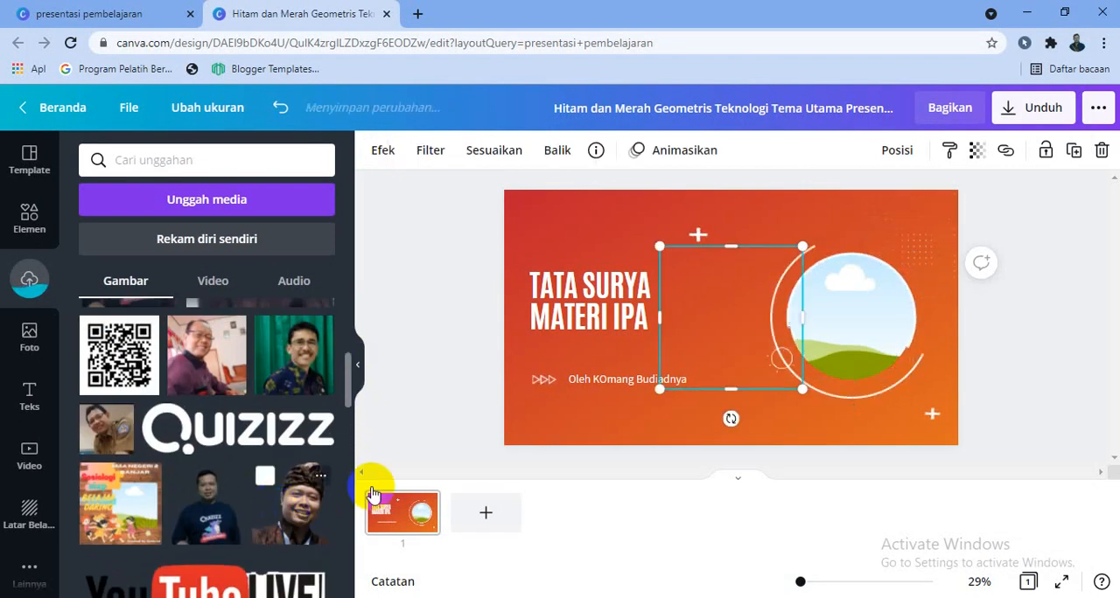
left_click(731, 336)
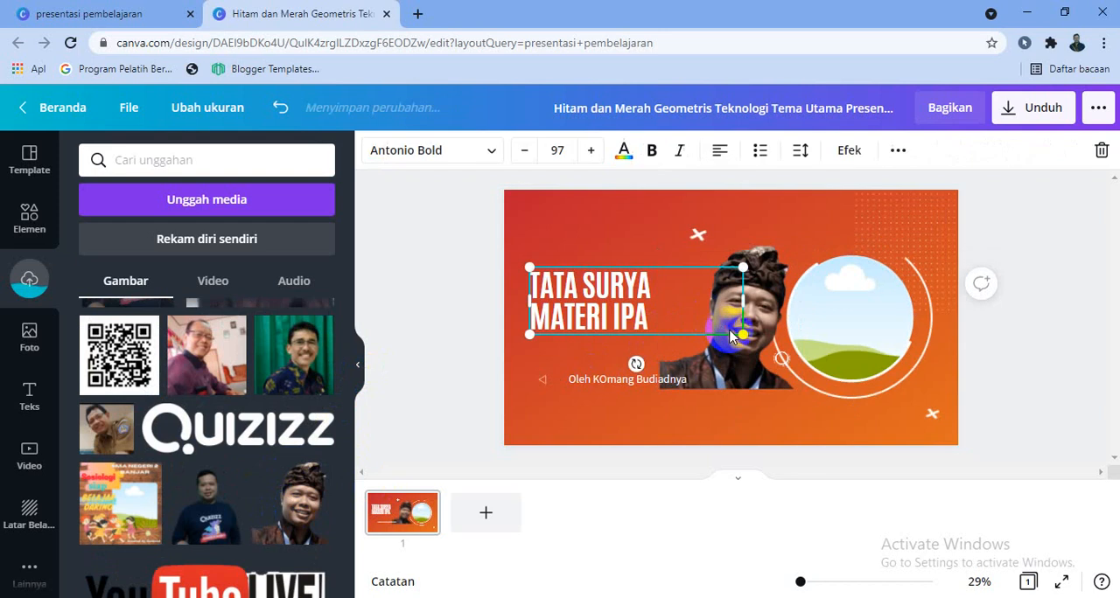
left_click(735, 375)
left_click_drag(798, 358, 853, 315)
left_click(741, 375)
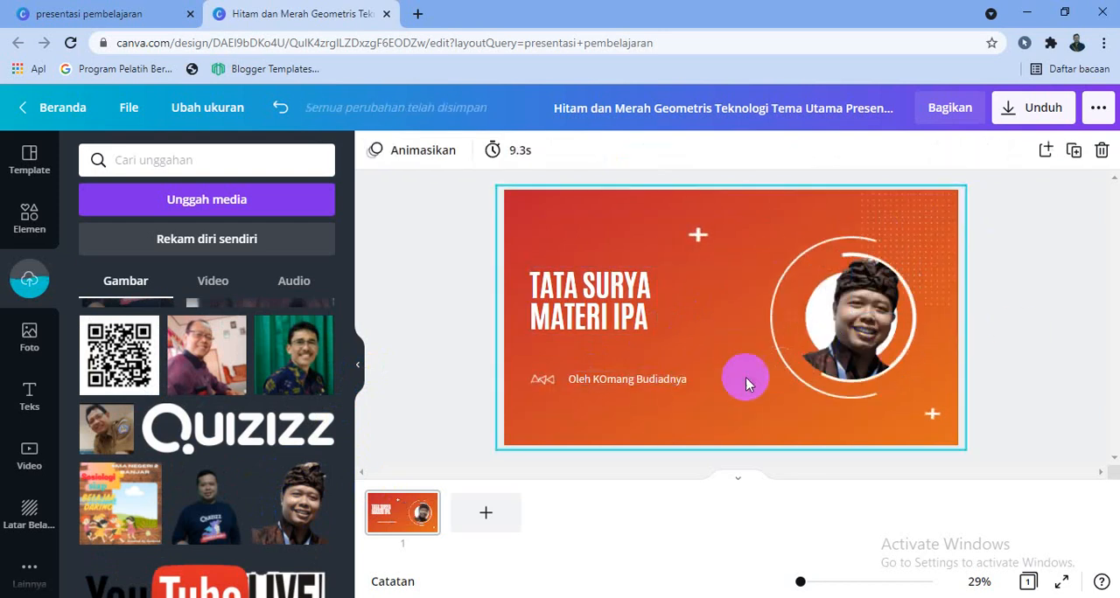
left_click(805, 457)
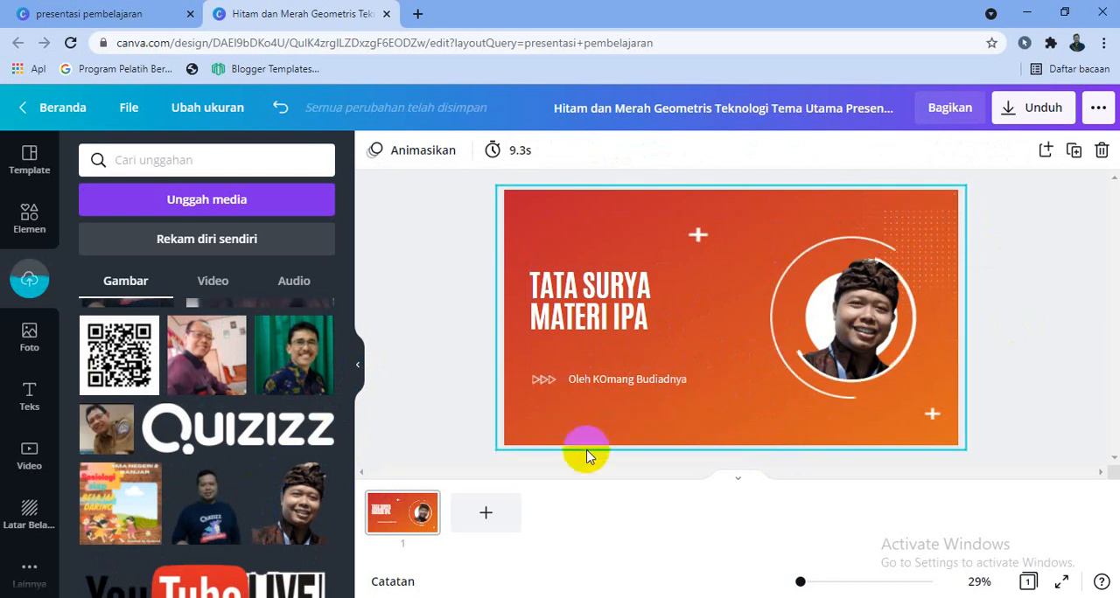
- Add a blank page 2 and give it the yellow background from the Gradien category
left_click(481, 519)
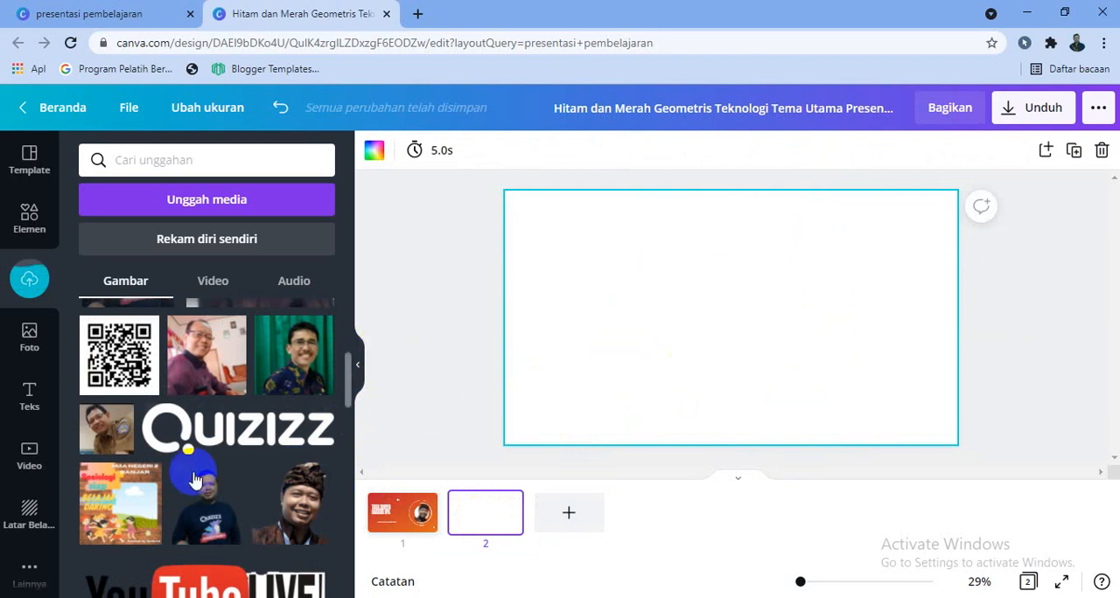
left_click(31, 521)
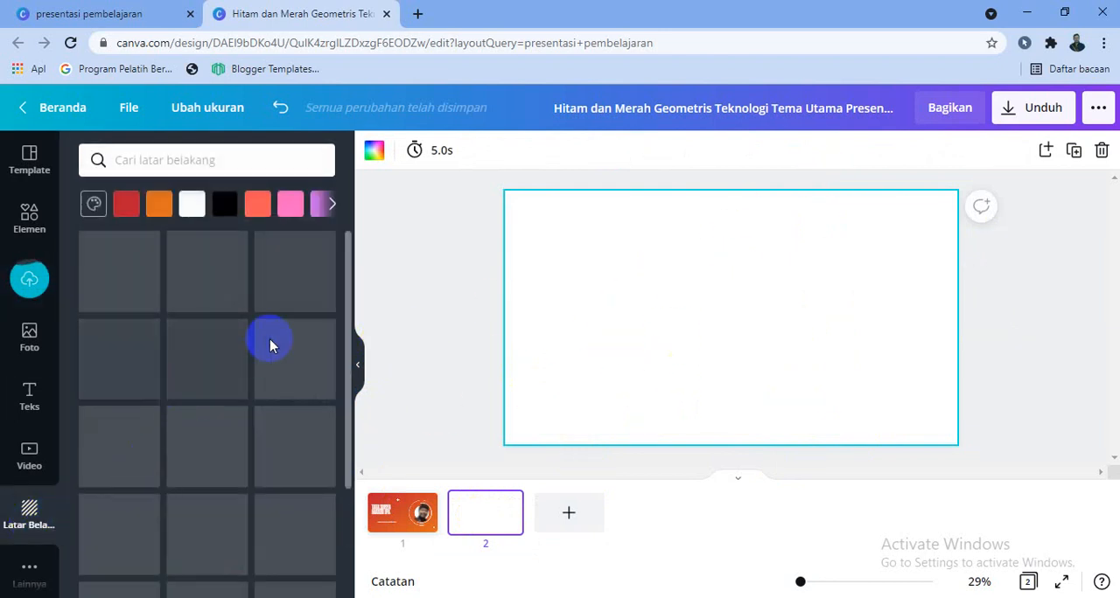
scroll(342, 291, "down", 3)
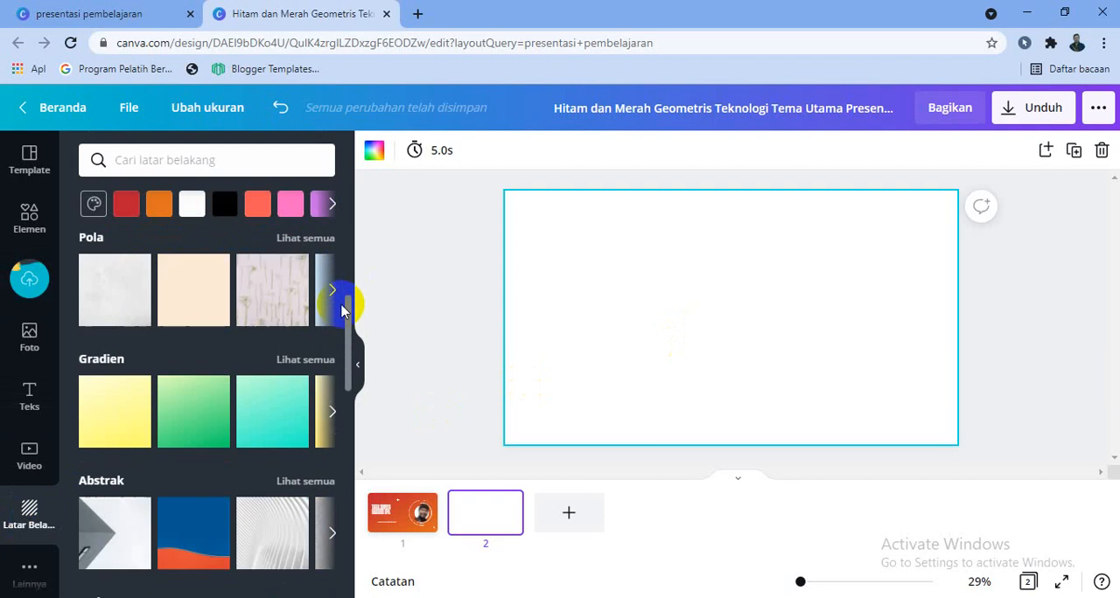
scroll(192, 416, "down", 2)
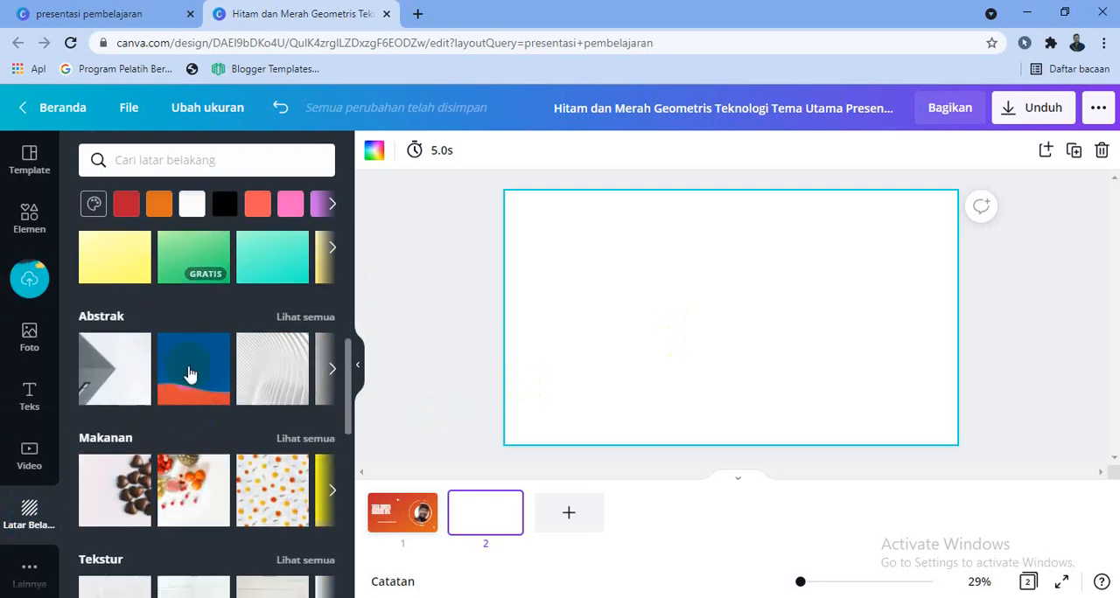
left_click(130, 260)
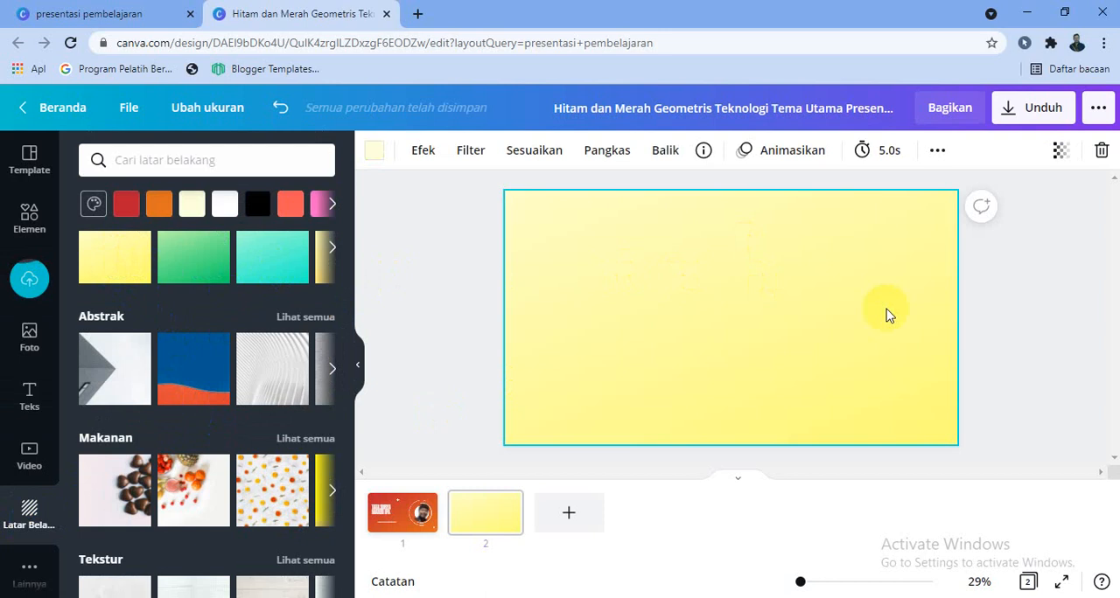
scroll(81, 341, "up", 2)
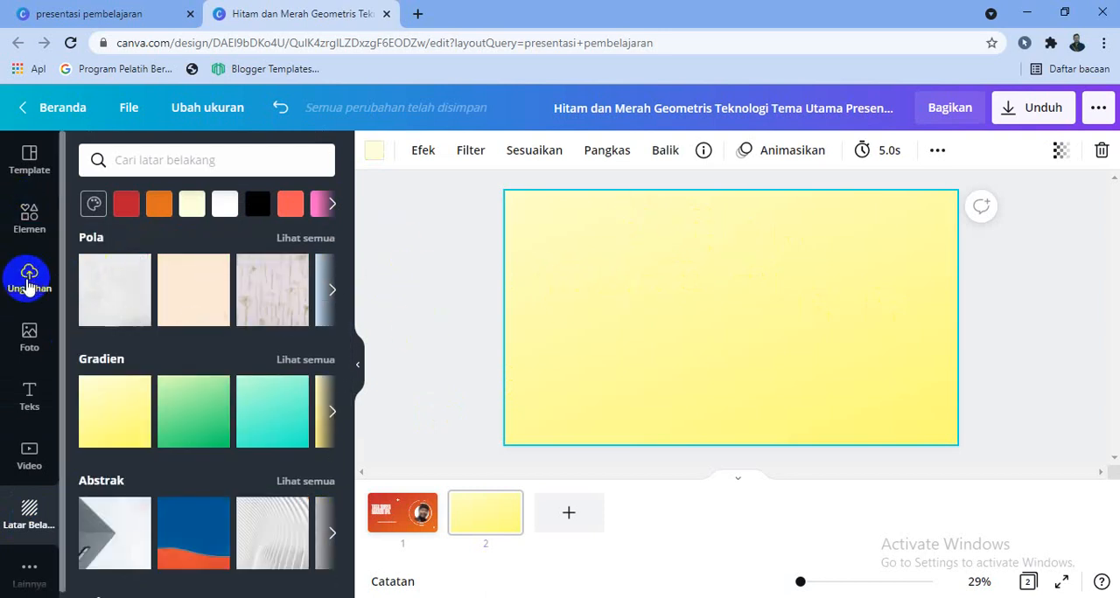
- Add a heading text box to the centre of page 2 and delete the duplicate heading below it
left_click(14, 404)
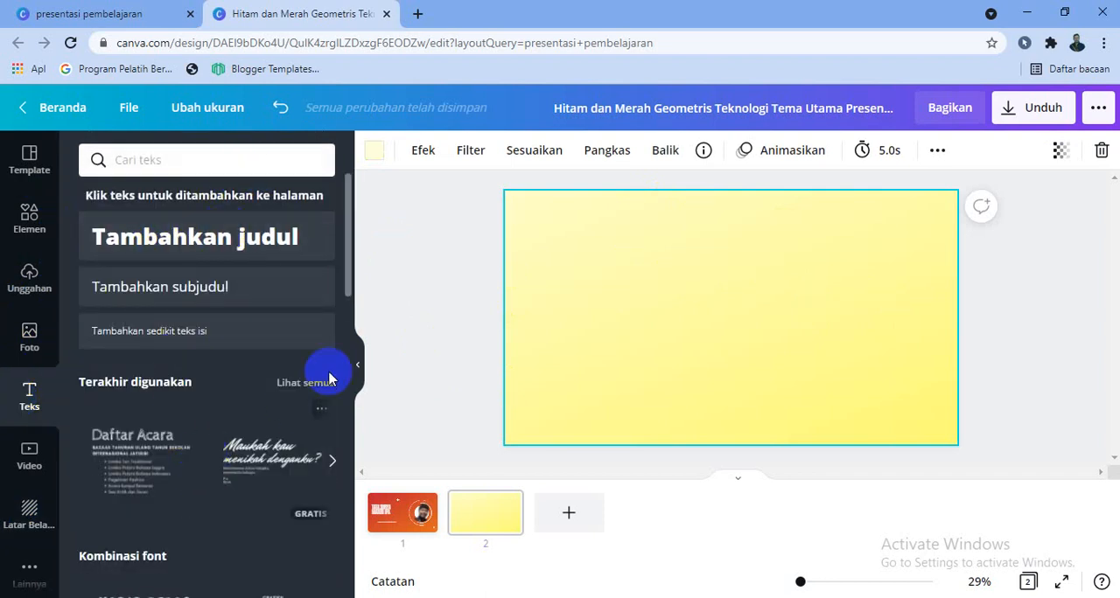
left_click_drag(349, 270, 367, 191)
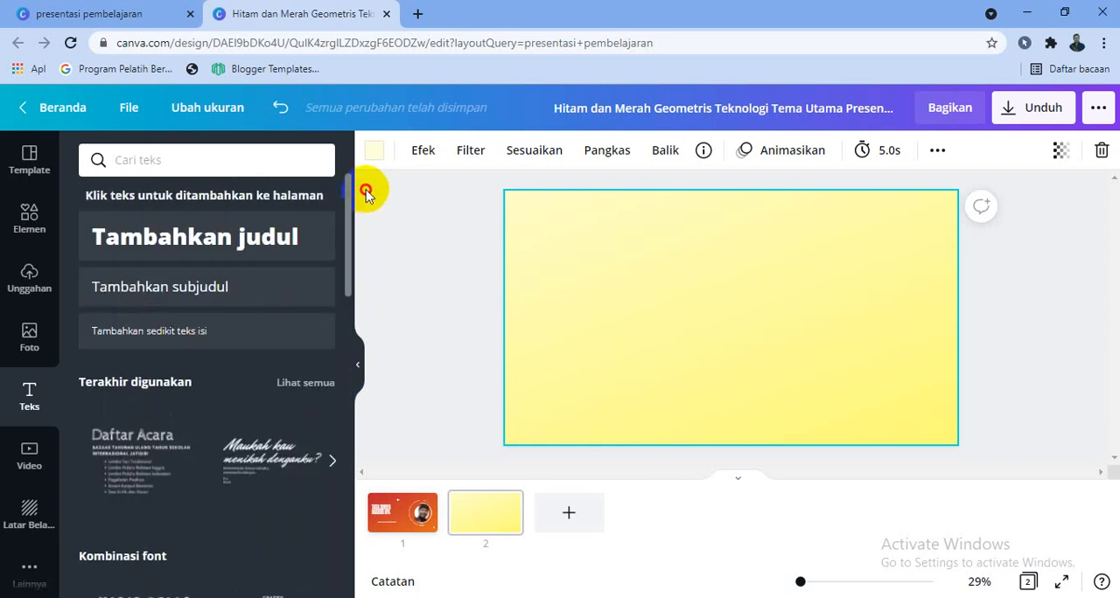
left_click(237, 249)
left_click(234, 244)
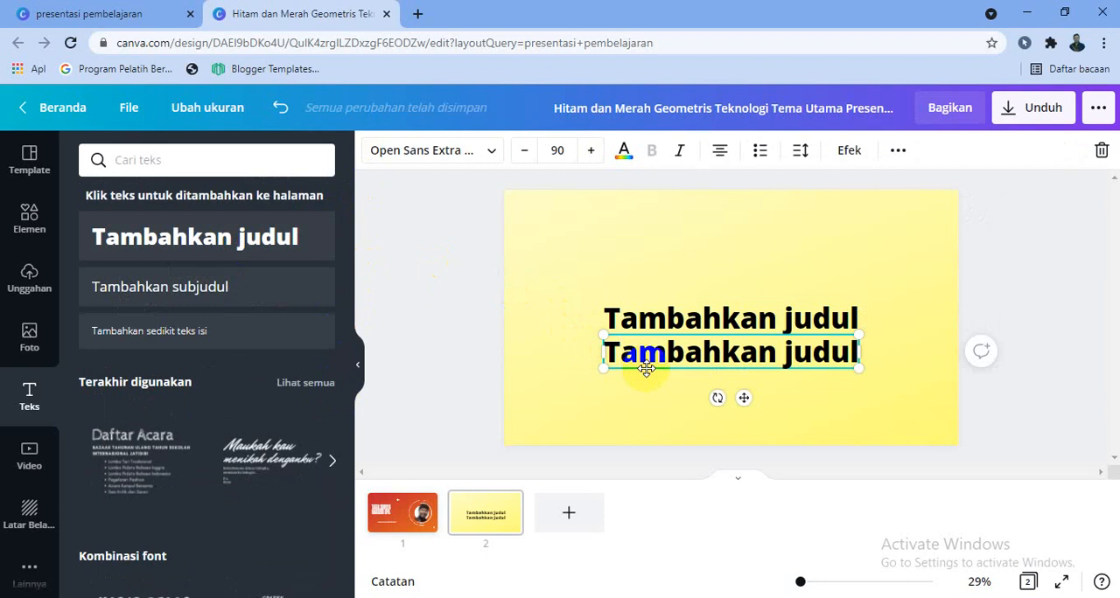
key("BackSpace")
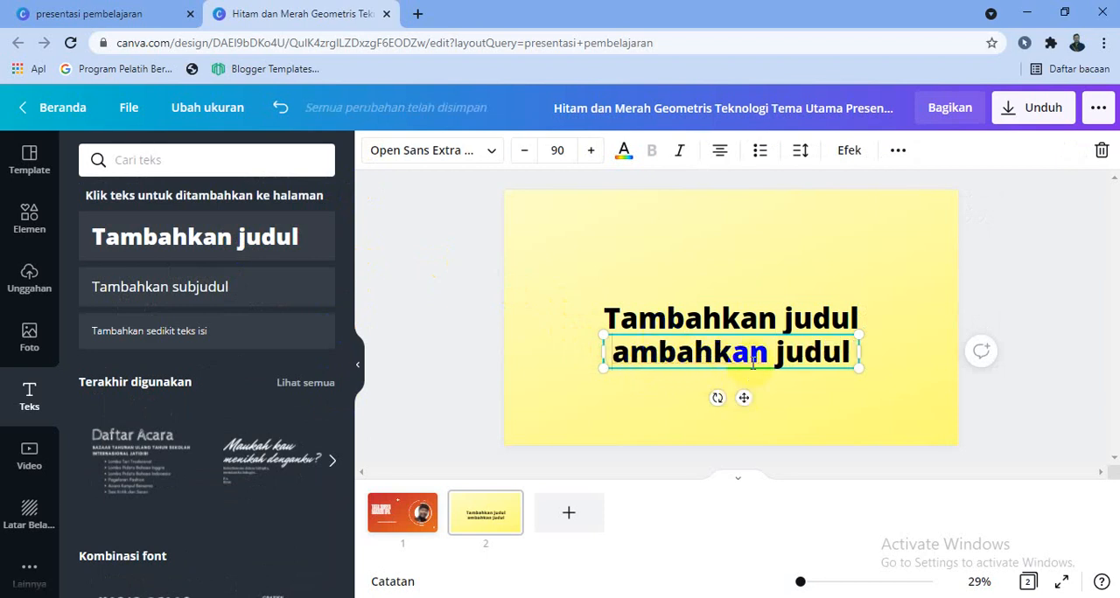
left_click(752, 379)
key("Delete")
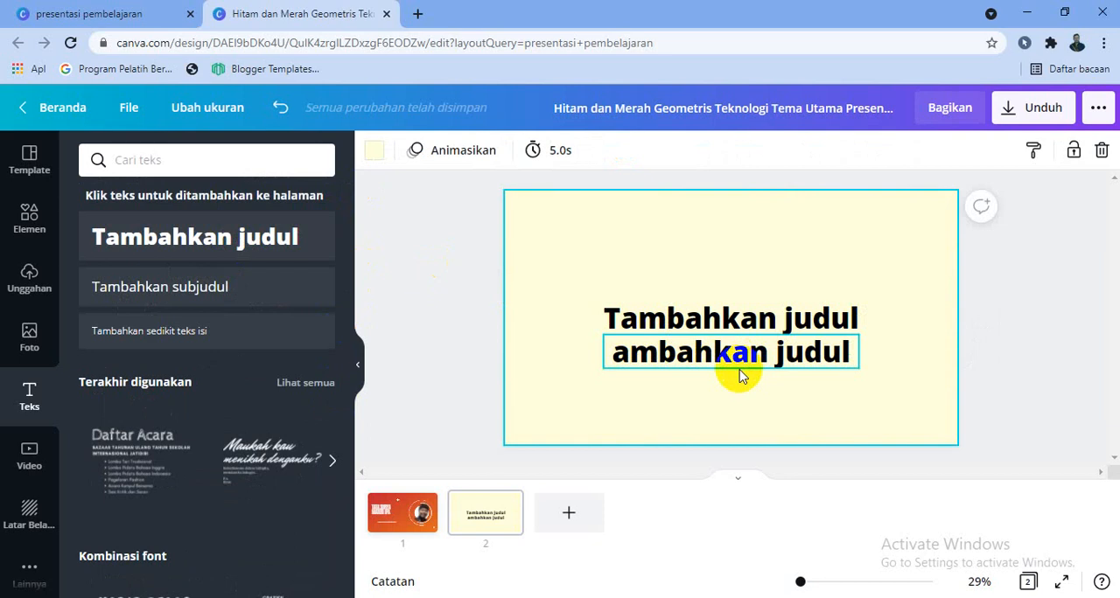
left_click(739, 376)
key("Delete")
- Replace the heading with "MATERI TATA SURYA", narrow its box to wrap onto two lines, and move it to the page's upper left
left_click(740, 320)
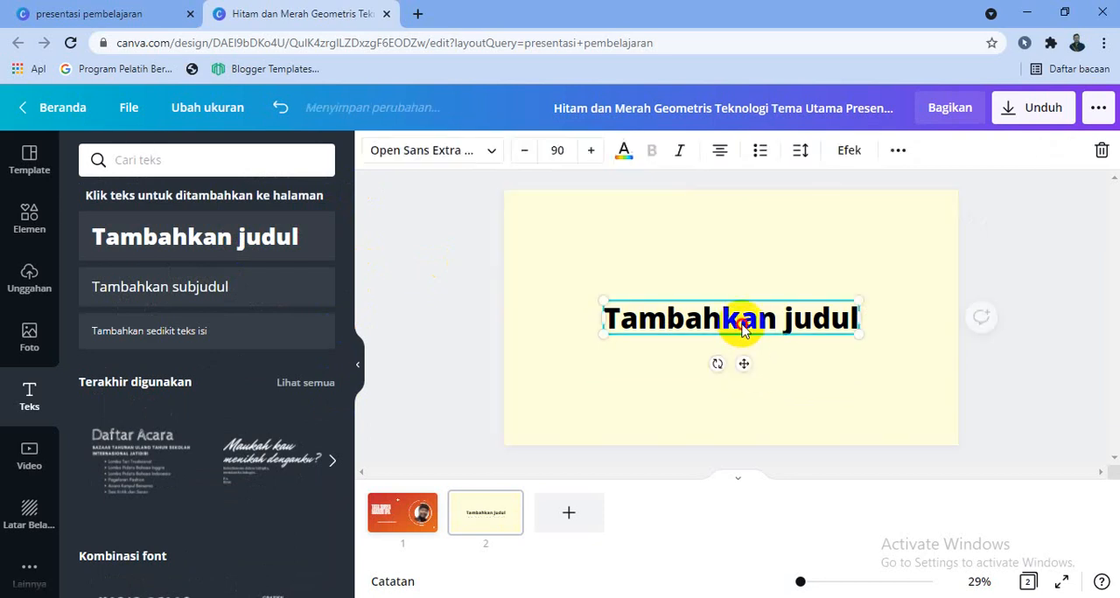
left_click(744, 320)
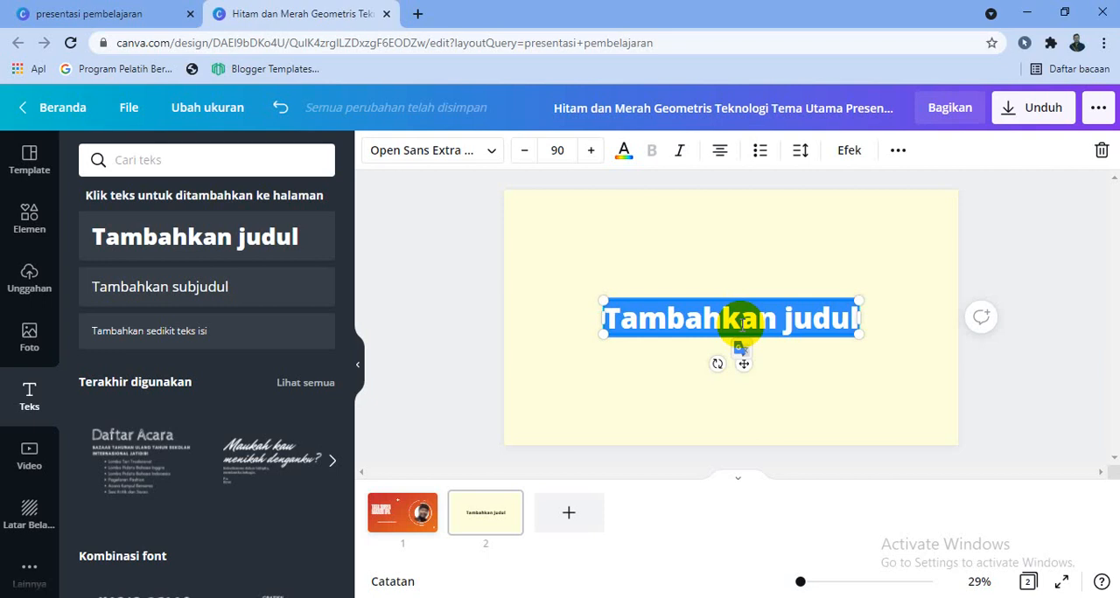
type("MATERI TATA SURYA")
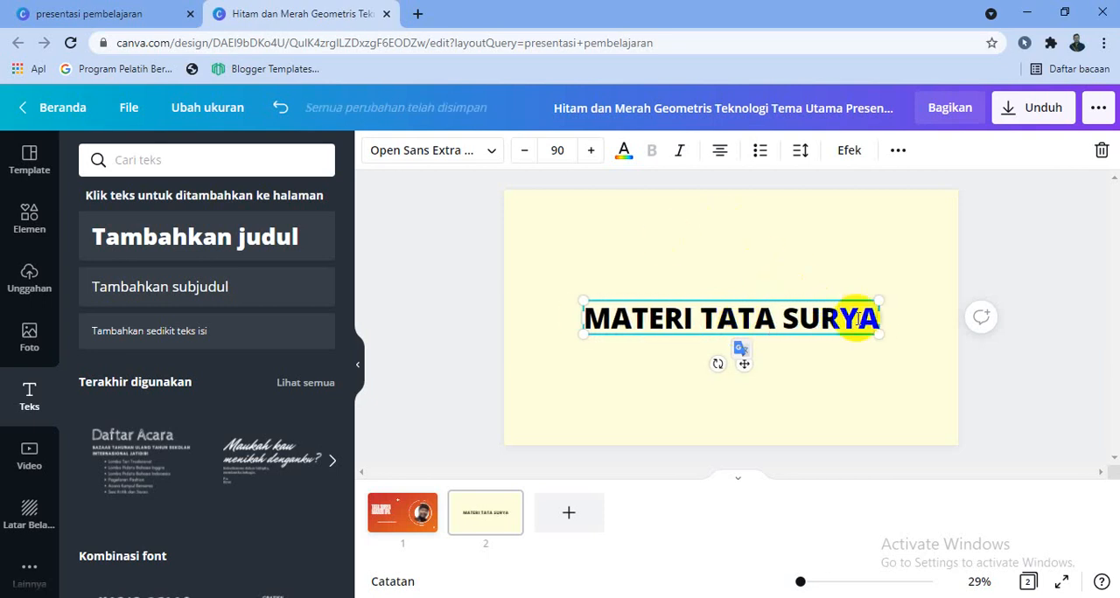
left_click_drag(878, 320, 848, 321)
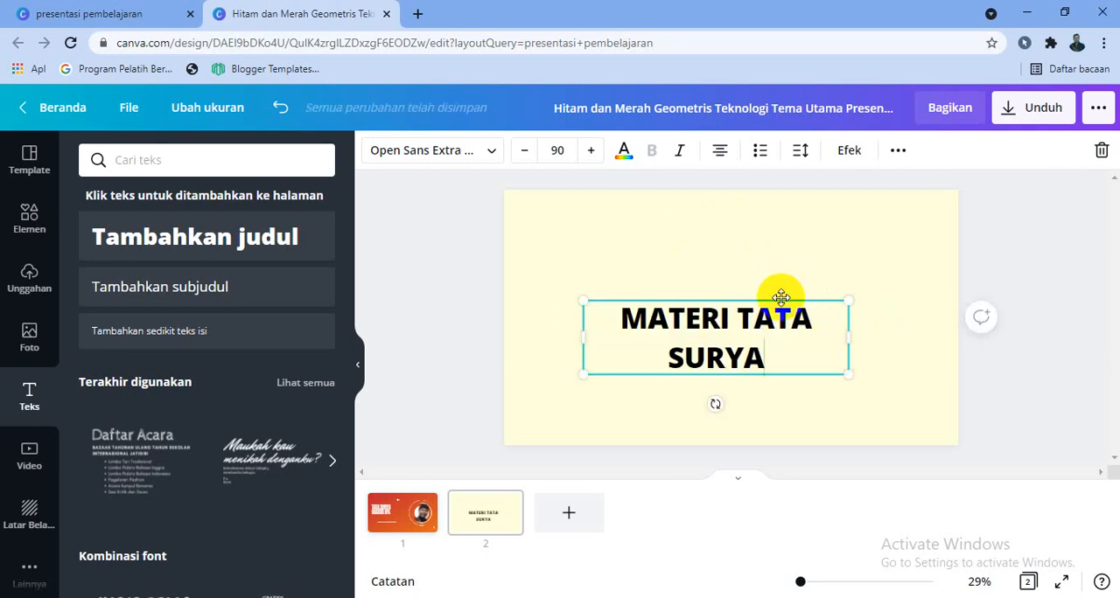
left_click_drag(781, 298, 726, 243)
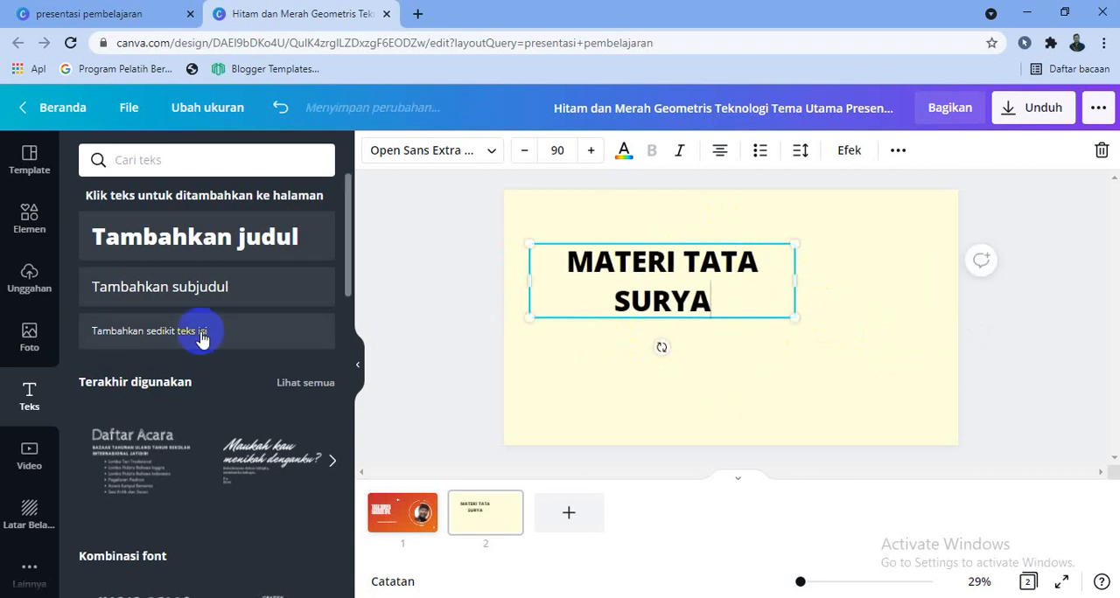
- Add a subheading directly below the page 2 title reading "Oleh" followed by the presenter's name
left_click(175, 296)
type("omang Budiadnya")
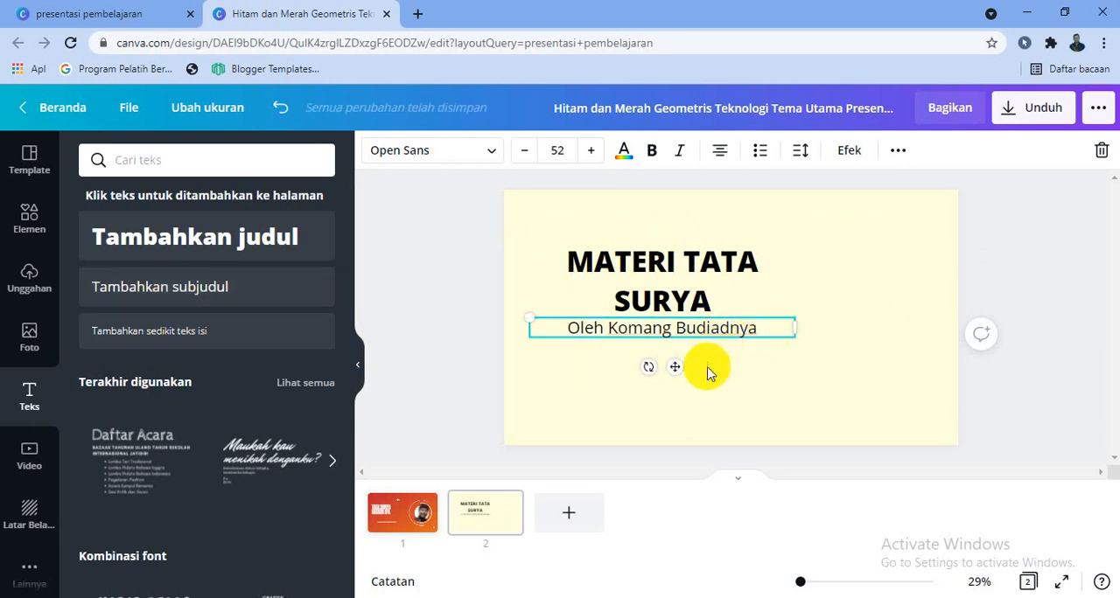
left_click(389, 517)
left_click(477, 511)
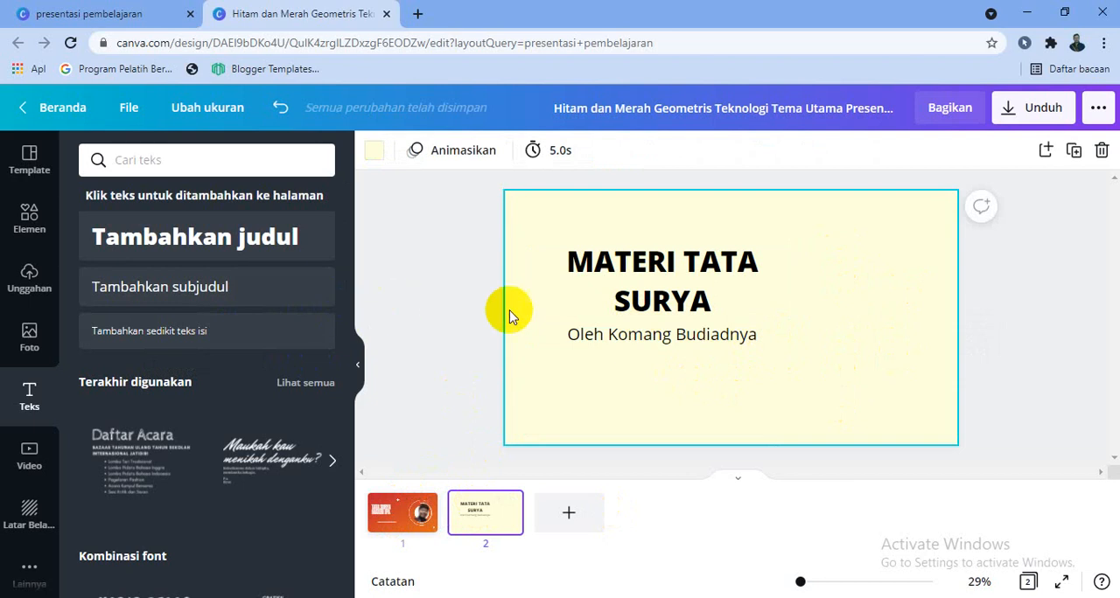
- Add a circle shape to page 2, place it beside the title near the page's right edge, and colour it bright red
left_click(27, 225)
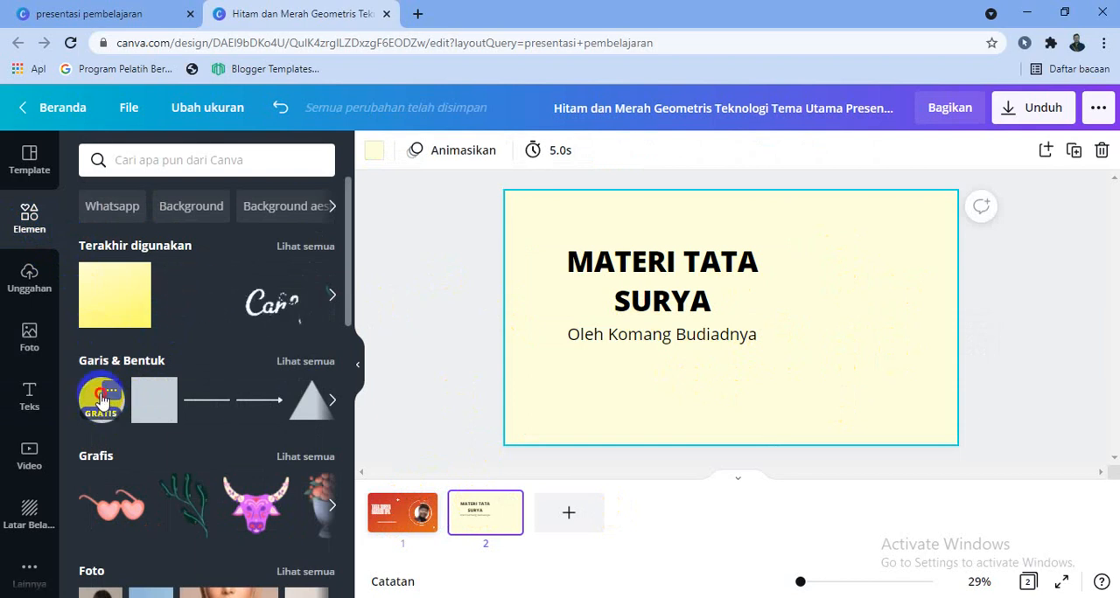
left_click(103, 399)
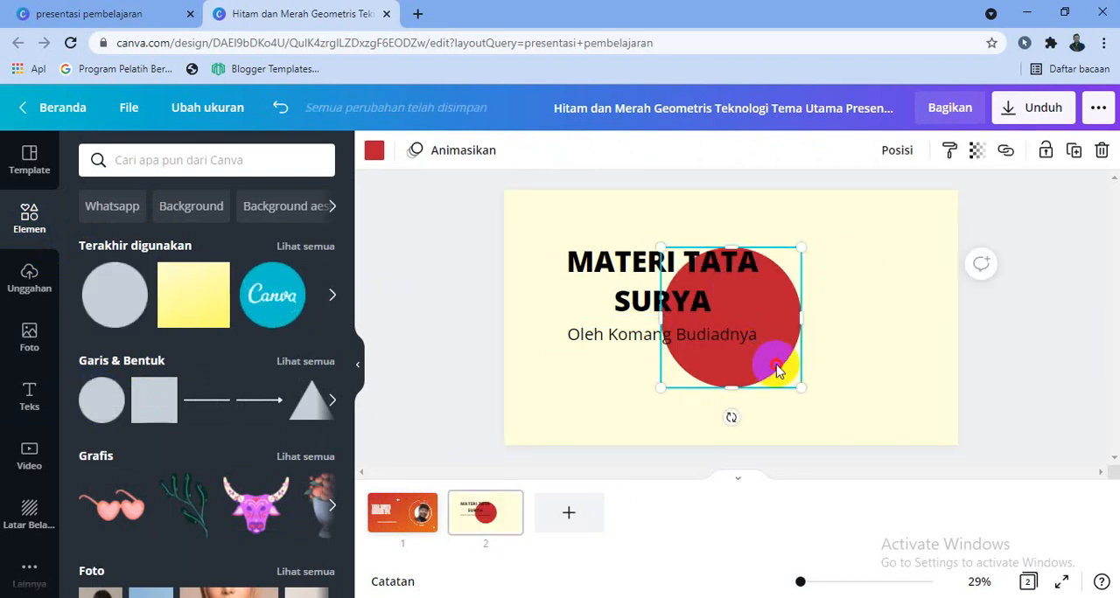
left_click_drag(778, 370, 914, 370)
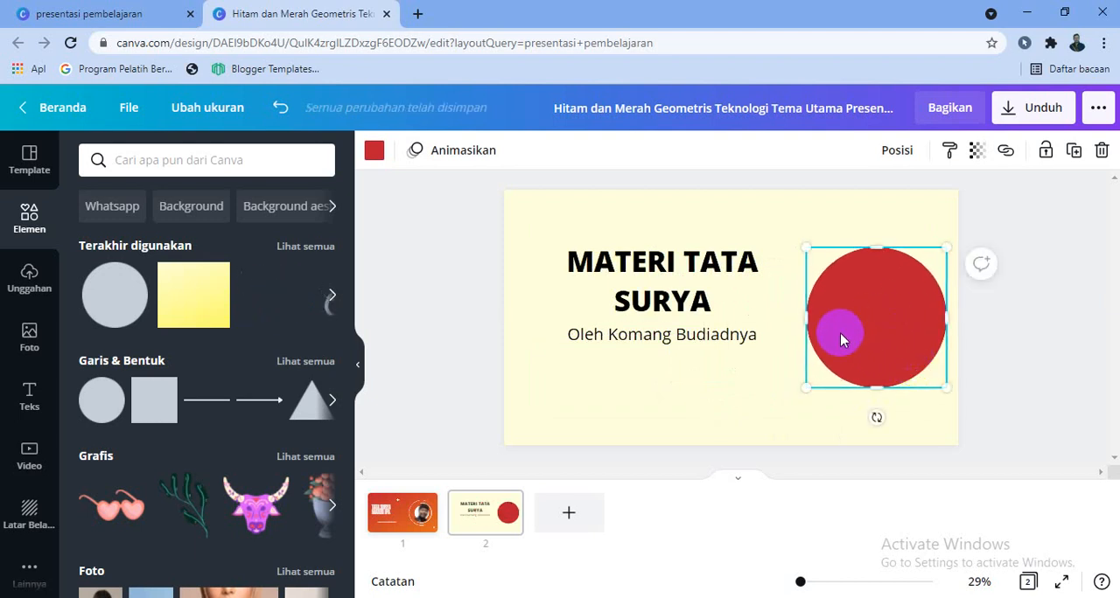
left_click(375, 151)
scroll(245, 322, "down", 1)
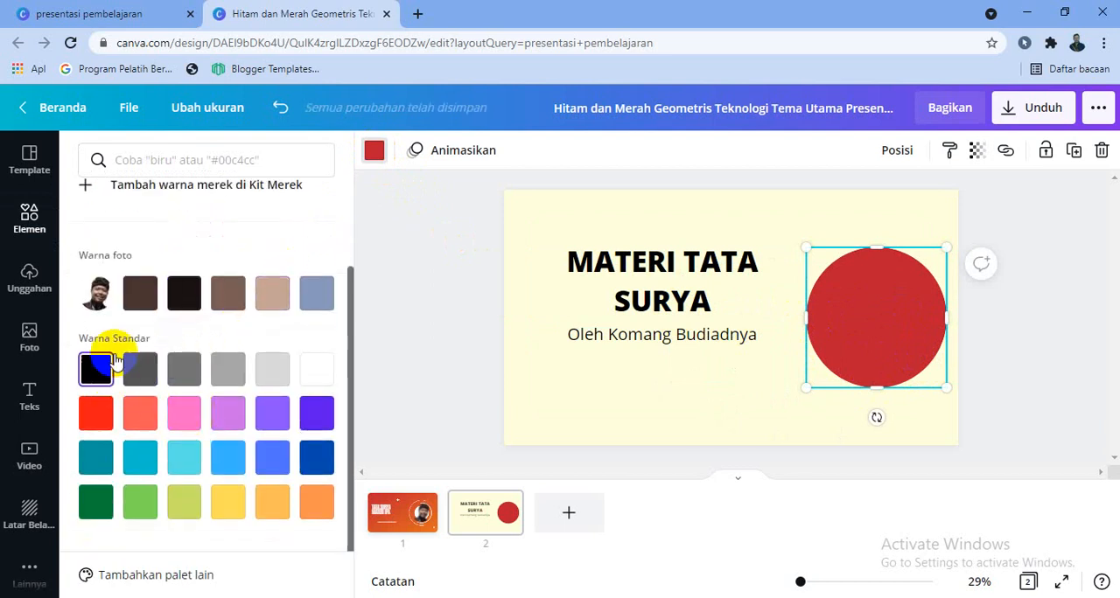
left_click(102, 425)
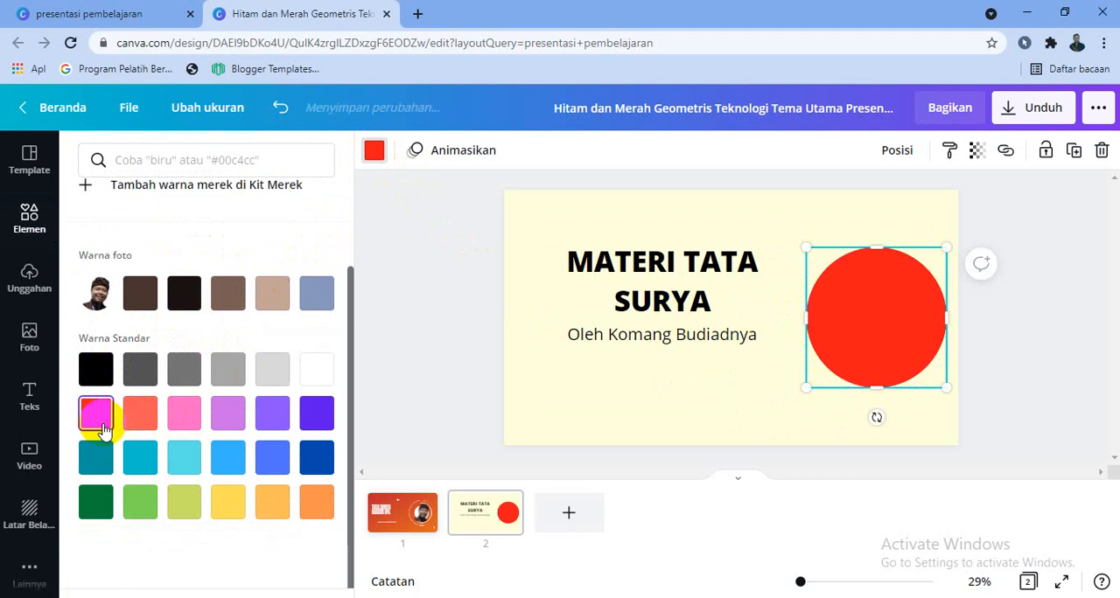
left_click(648, 420)
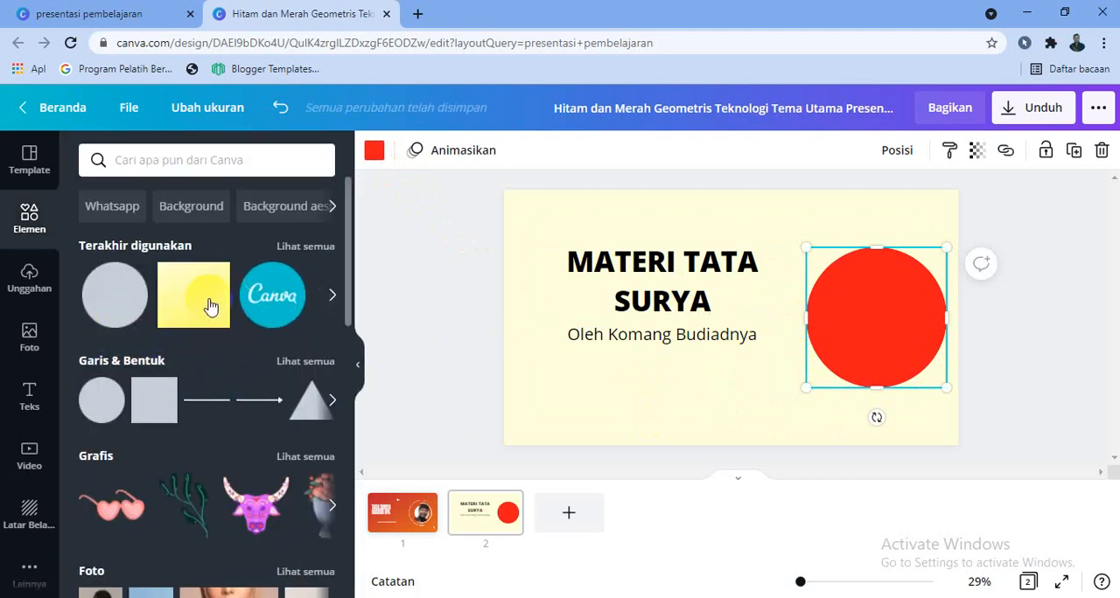
- Search the elements for "bingkai", add the circular frame, and shrink and centre it over the red circle so a red ring remains
left_click(200, 165)
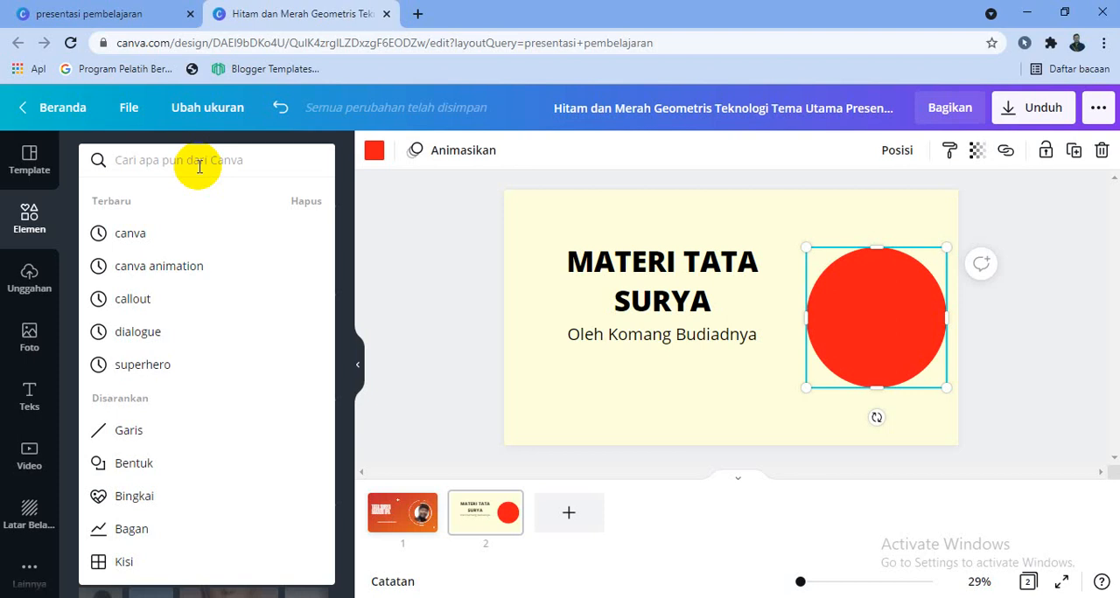
type("bingkai")
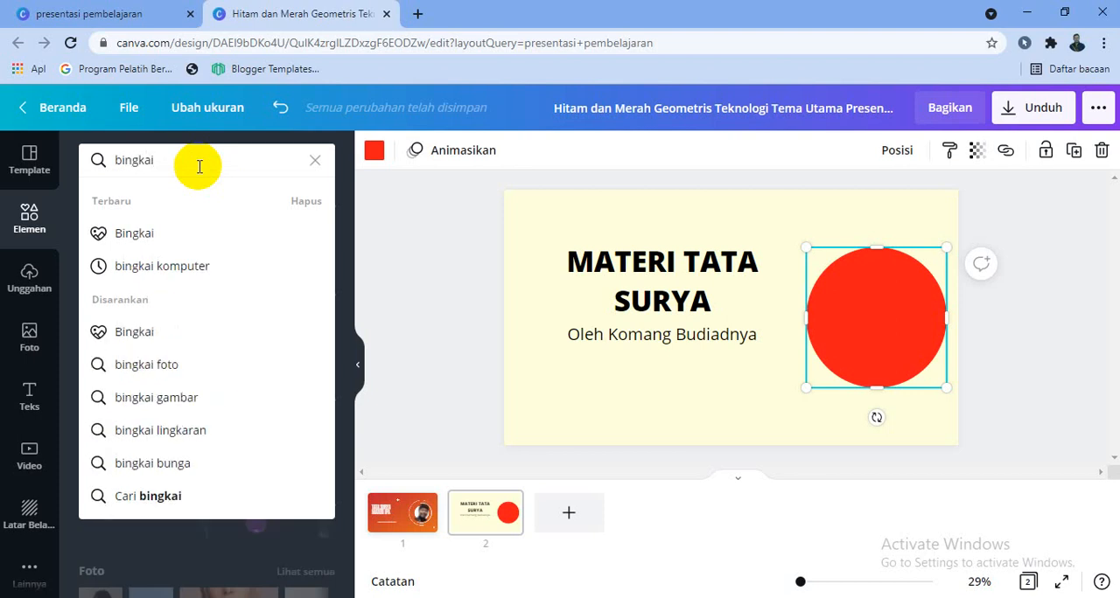
key("Return")
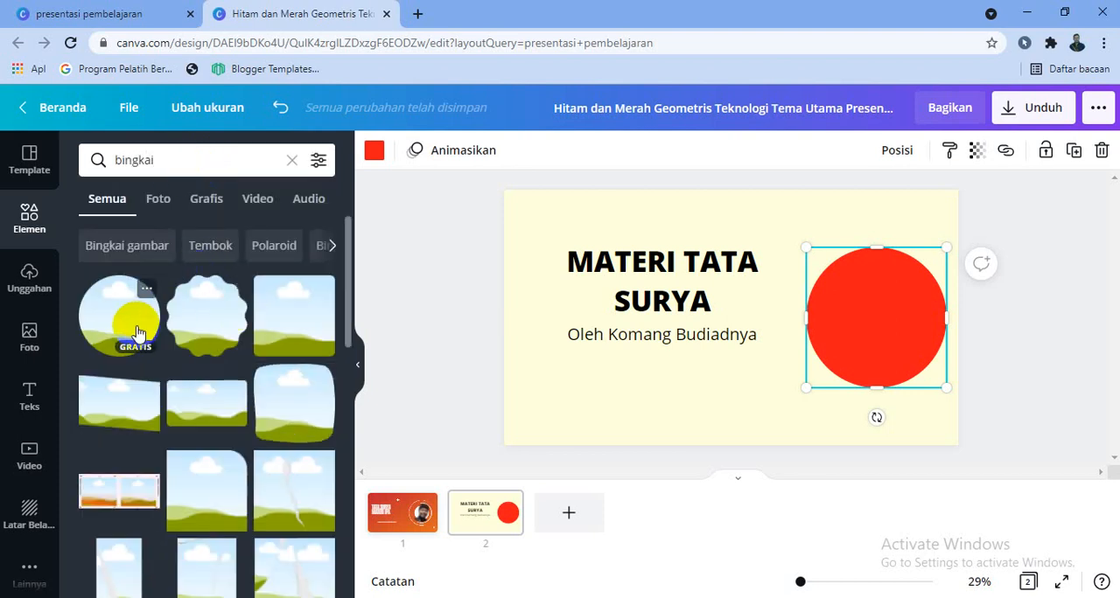
left_click(136, 331)
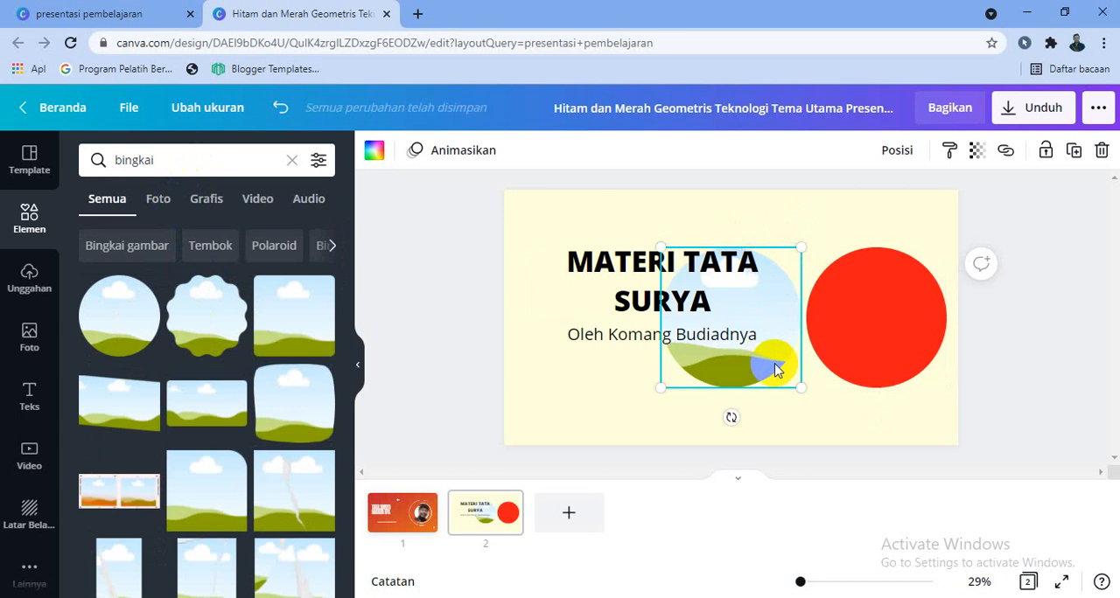
left_click_drag(834, 371, 941, 353)
left_click_drag(955, 251, 932, 265)
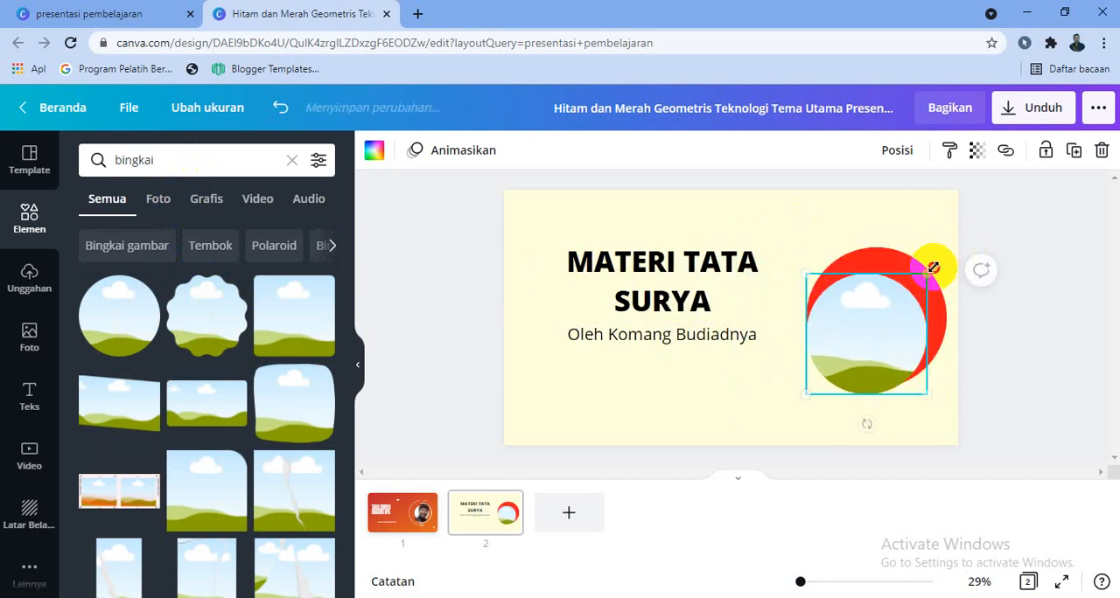
left_click_drag(870, 328, 878, 316)
left_click(783, 430)
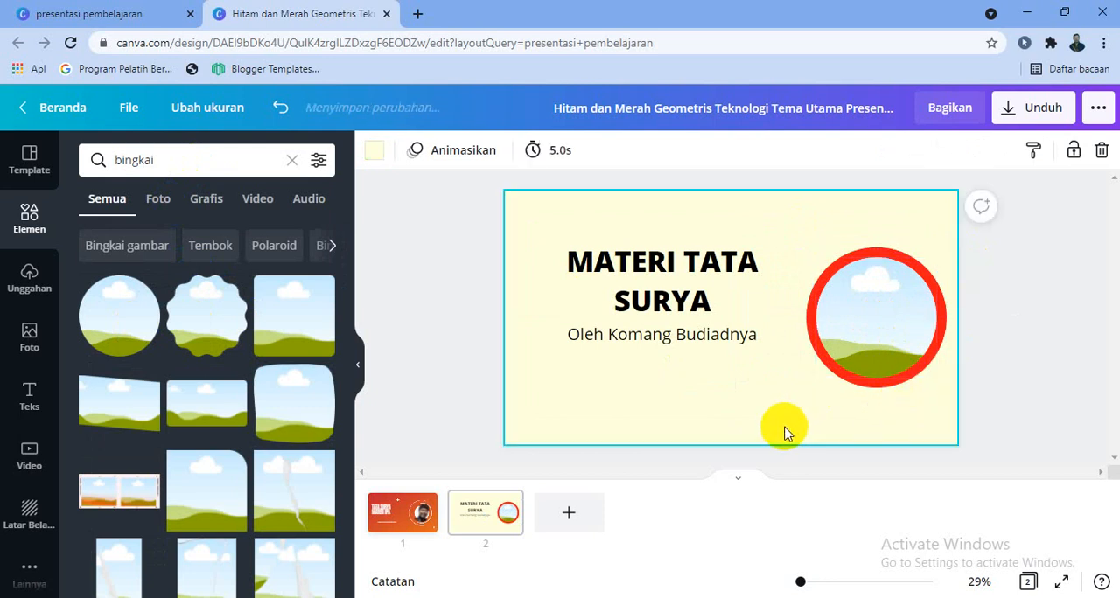
- Fill the circular frame on page 2 with the uploaded portrait of the man wearing a patterned headcloth
left_click(22, 296)
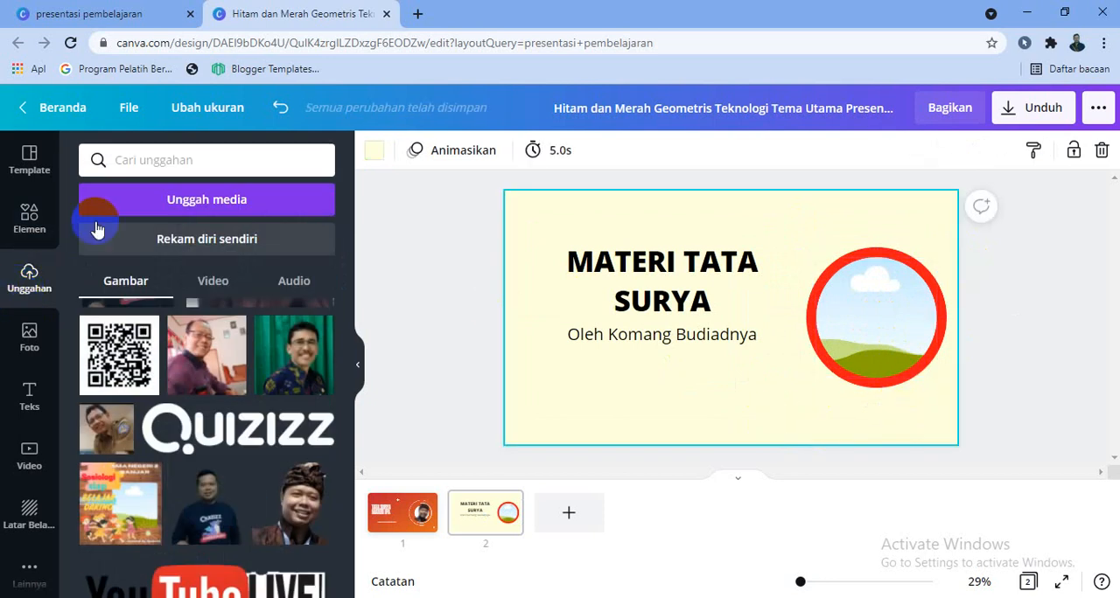
scroll(332, 372, "down", 2)
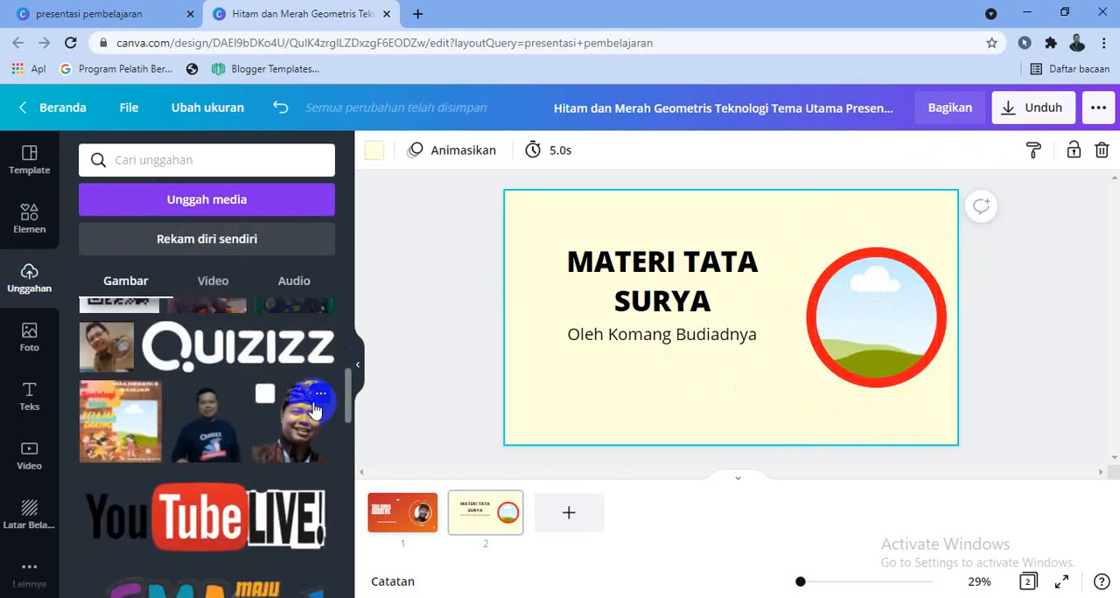
scroll(293, 406, "up", 2)
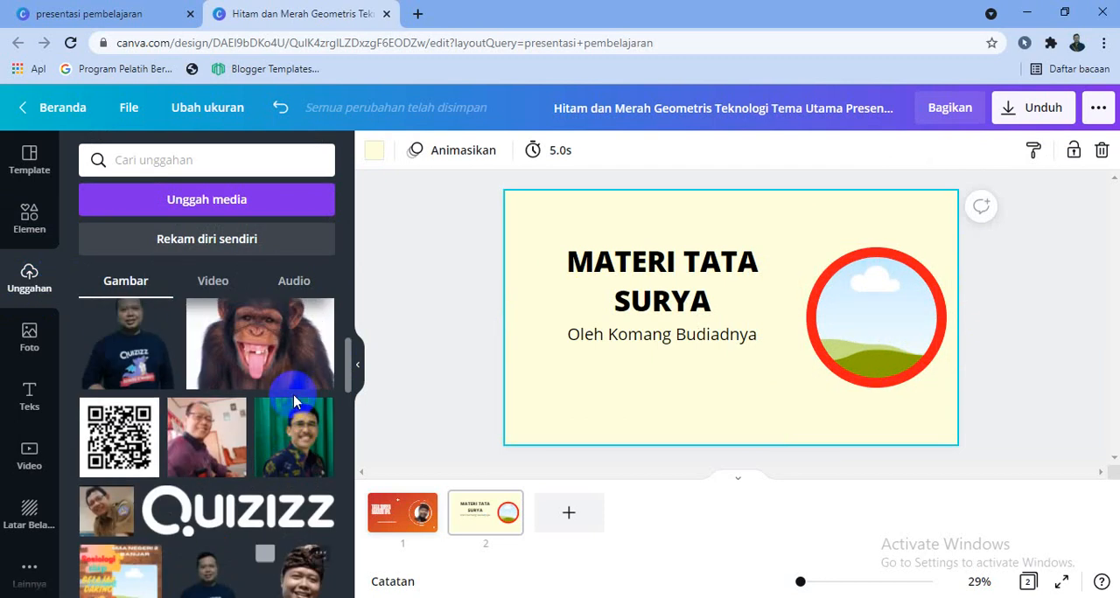
scroll(291, 411, "down", 4)
scroll(292, 411, "up", 1)
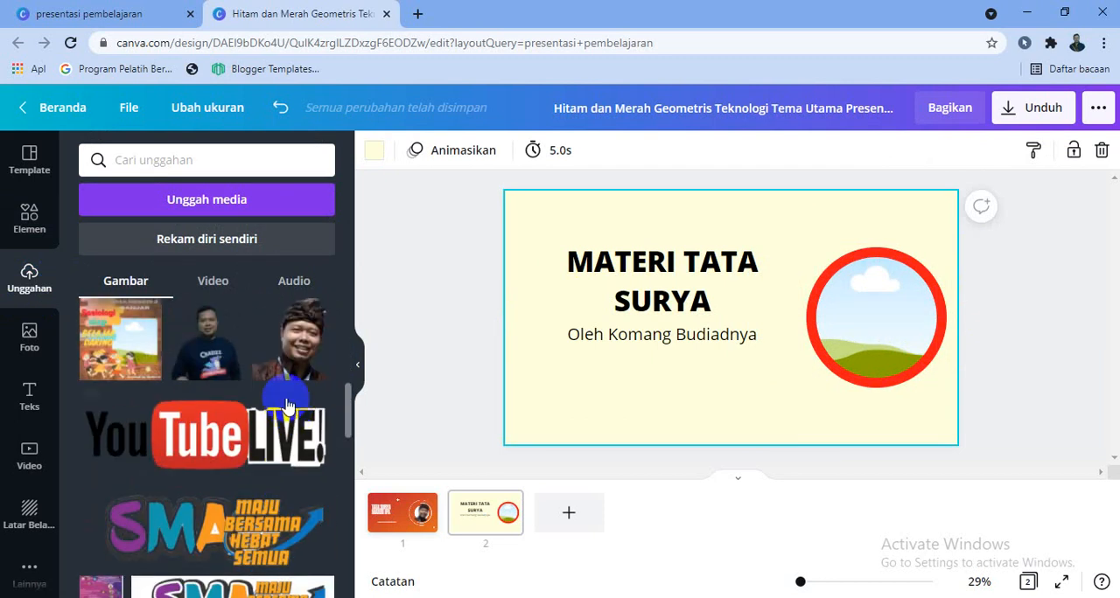
left_click(288, 355)
left_click_drag(730, 387, 843, 408)
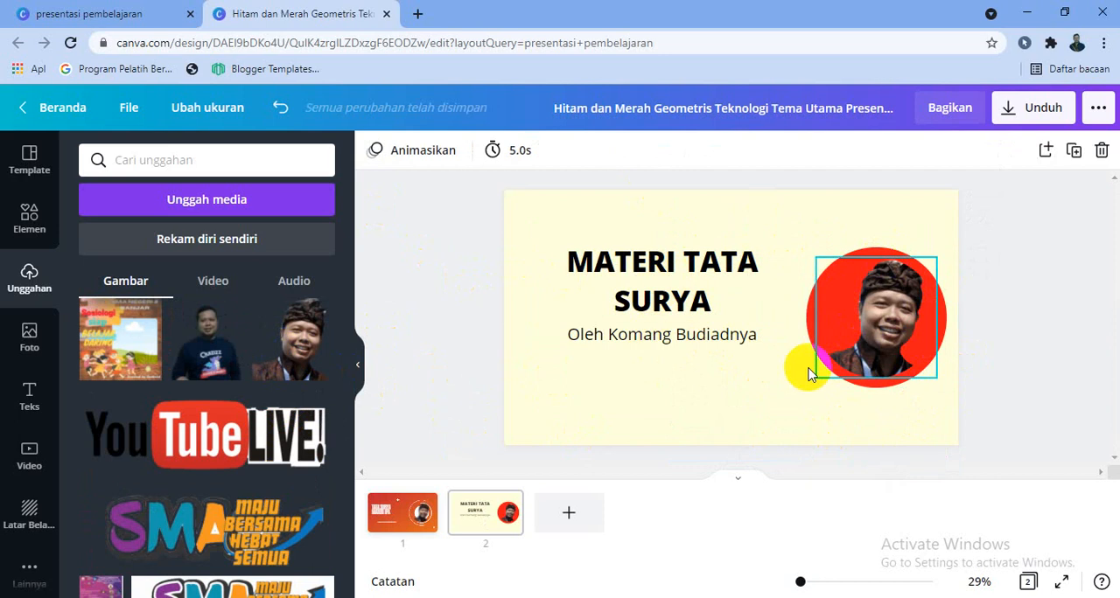
- Search the elements for "tata surya" and place the sun-and-planets row graphic, slightly enlarged, in page 2's lower left corner
left_click(27, 229)
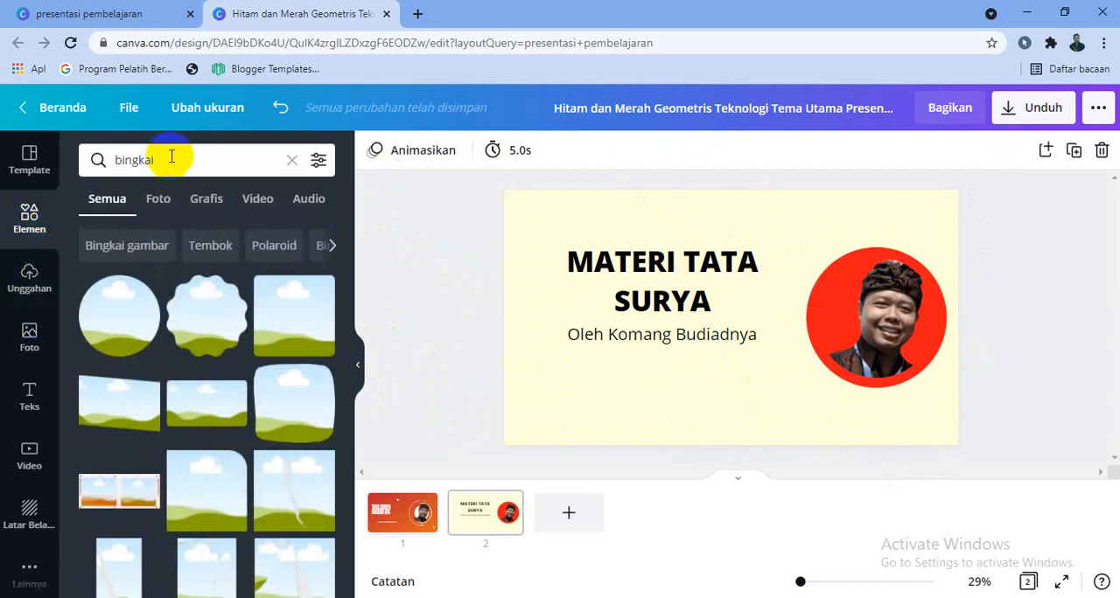
left_click(292, 163)
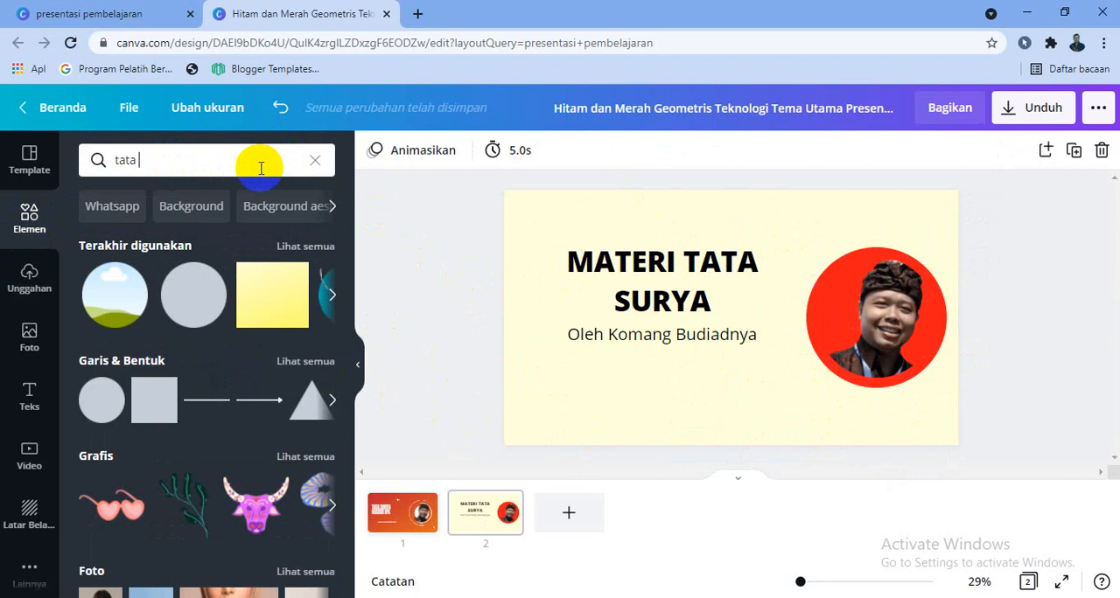
key("Return")
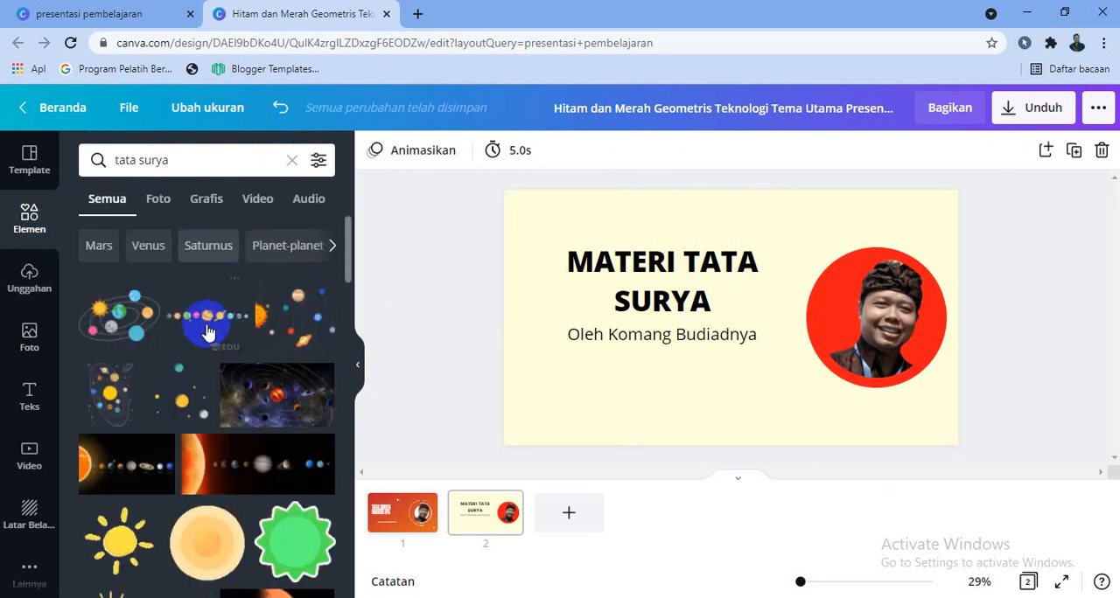
scroll(253, 471, "down", 2)
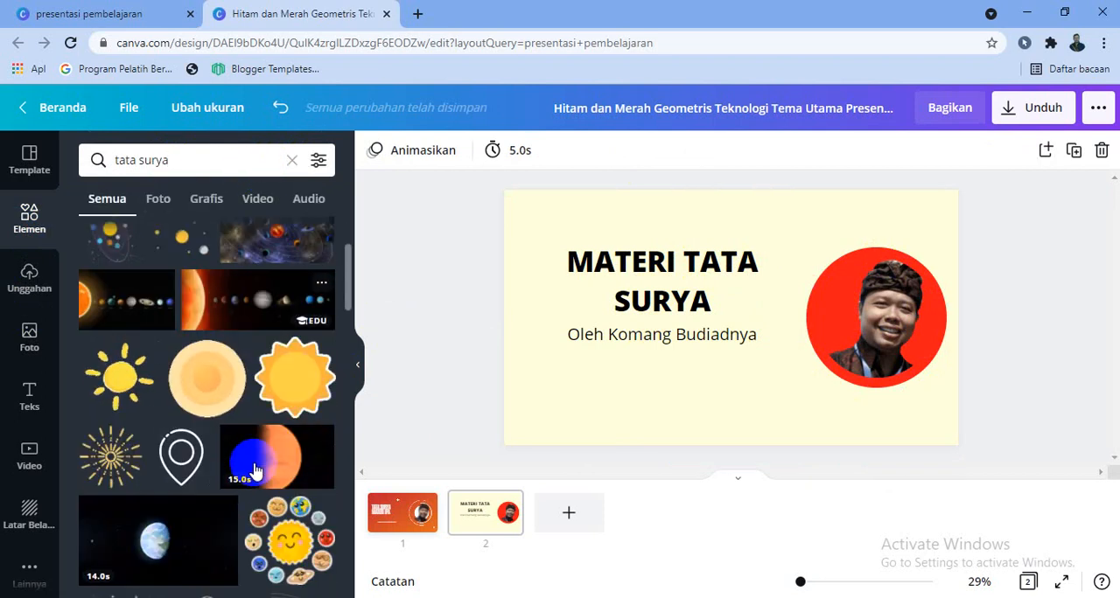
scroll(253, 490, "down", 2)
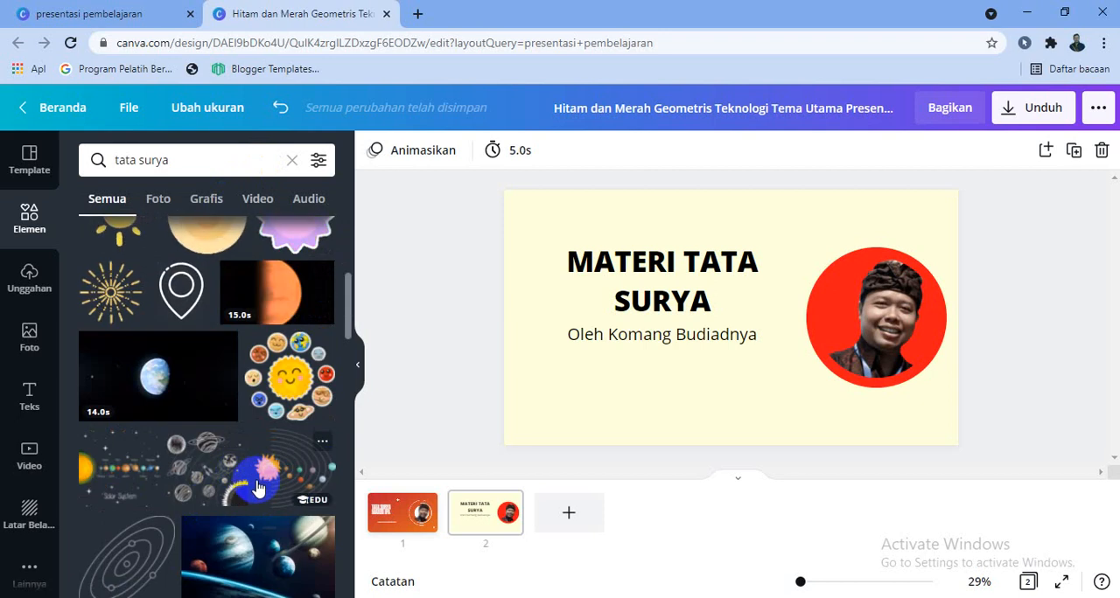
scroll(254, 489, "down", 2)
left_click(128, 392)
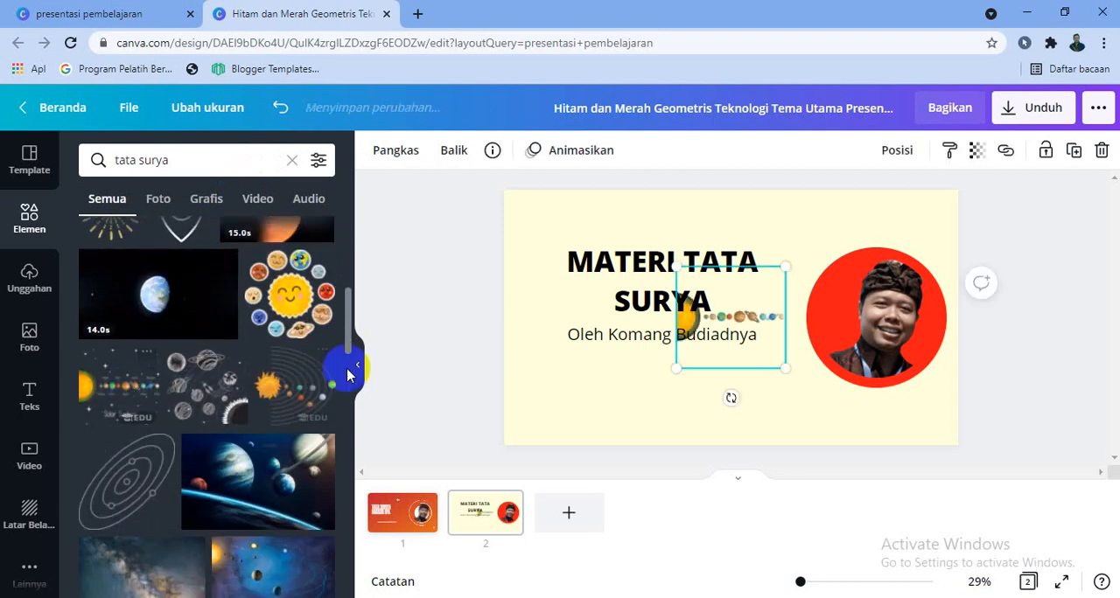
left_click_drag(784, 368, 600, 447)
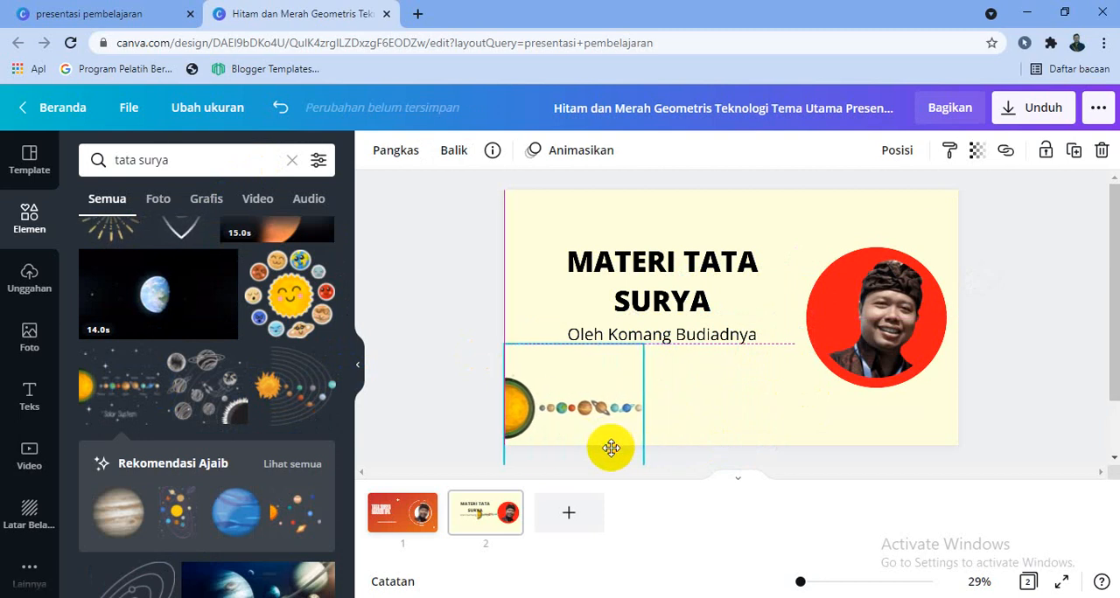
- Search the elements for "tata surya animation" and look through the results for another solar system element
scroll(296, 473, "down", 5)
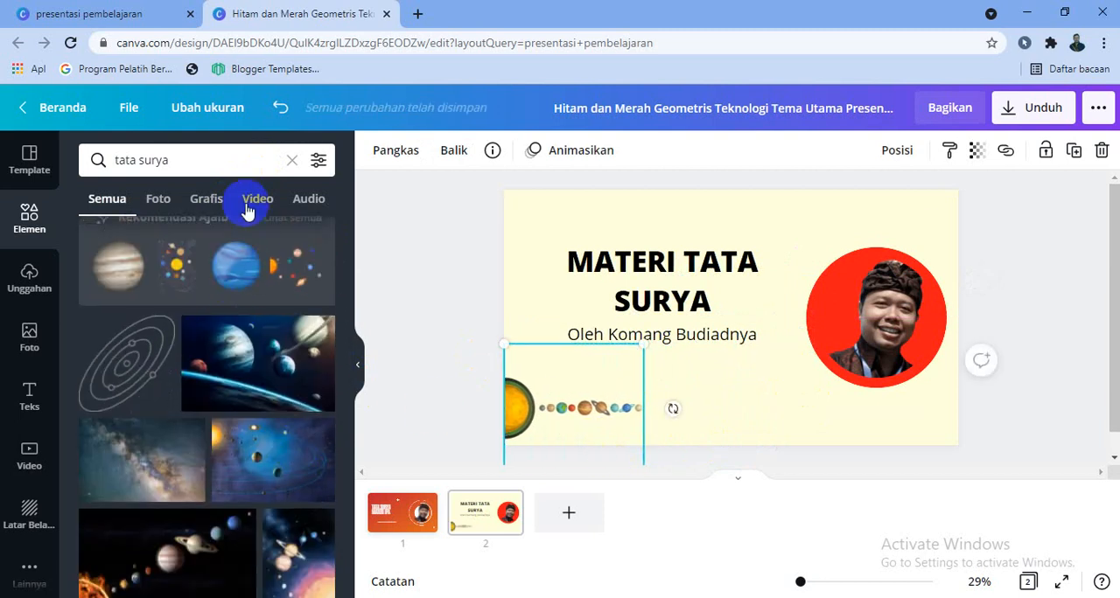
left_click(227, 163)
type("anima")
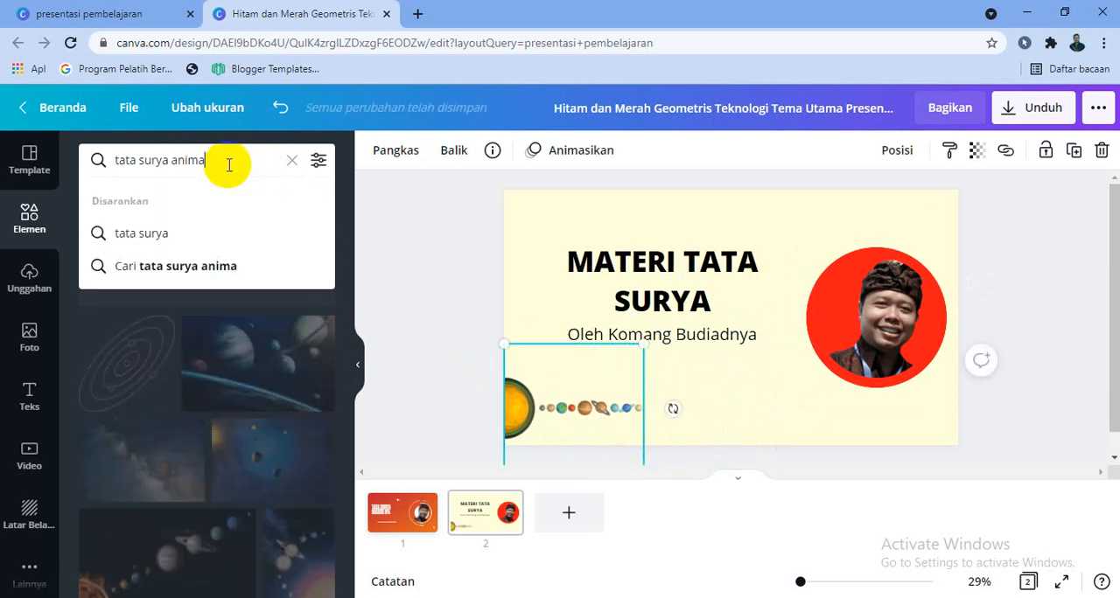
type("tion")
key("Return")
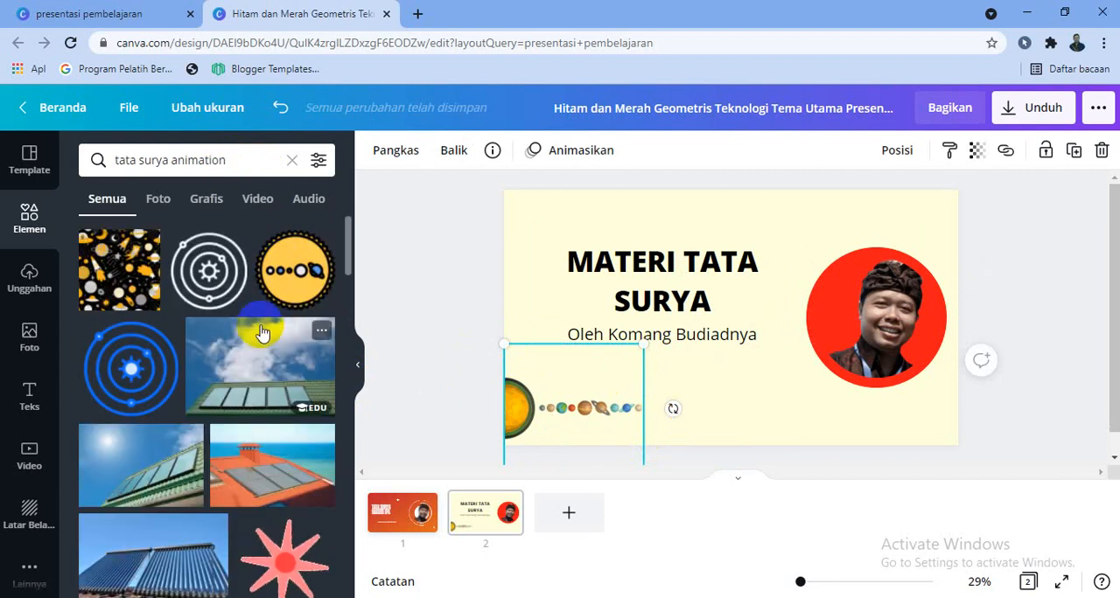
scroll(260, 332, "down", 6)
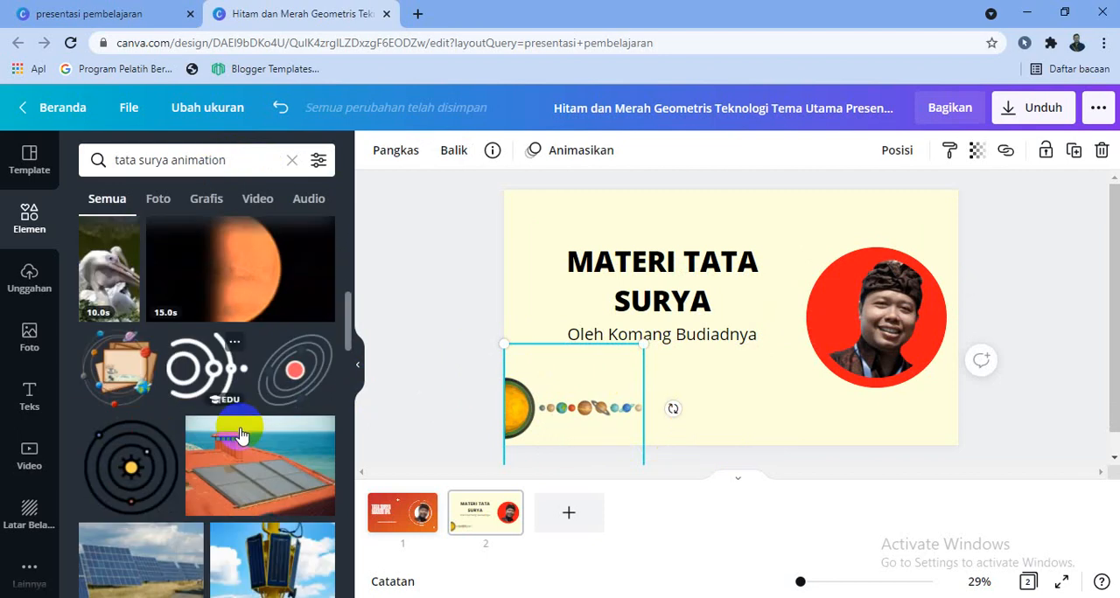
scroll(269, 417, "down", 3)
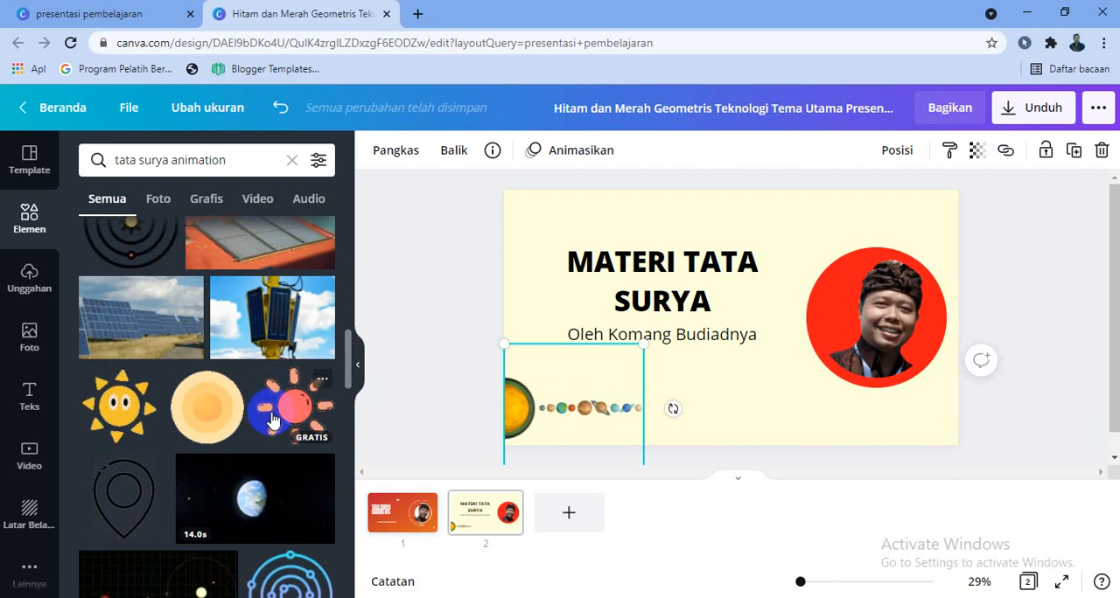
scroll(294, 464, "down", 5)
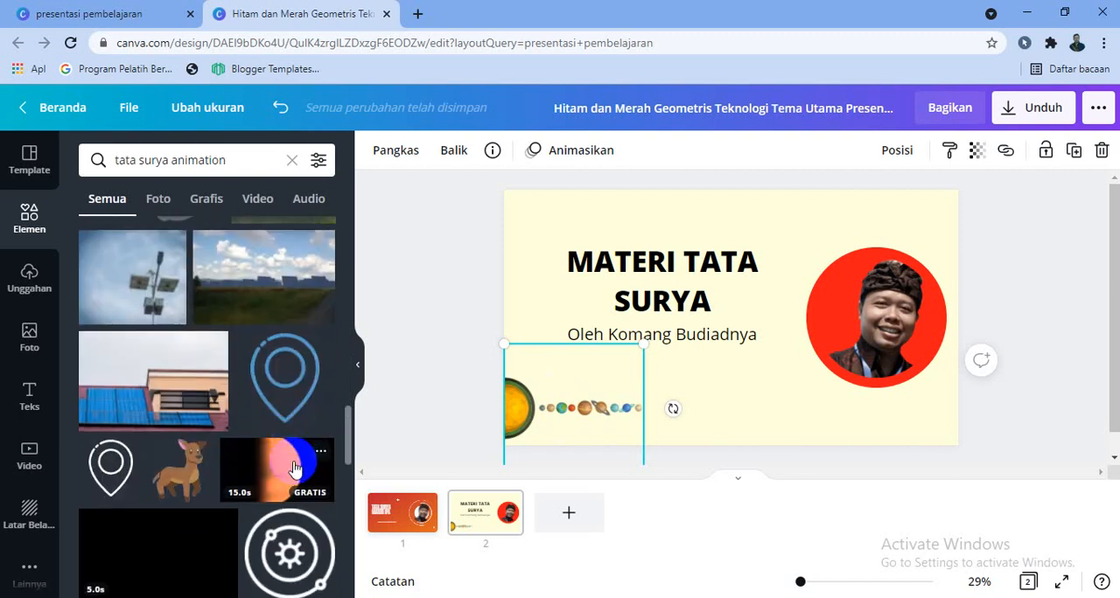
scroll(294, 471, "down", 2)
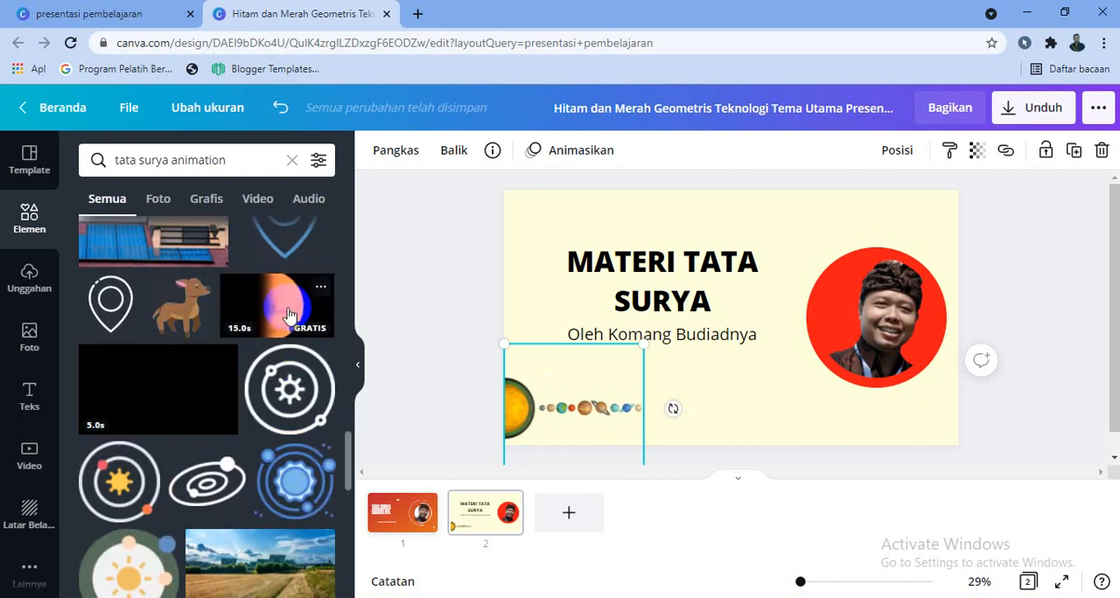
- Try the 15-second orange planet video on page 2, and delete it again
left_click_drag(290, 314, 726, 337)
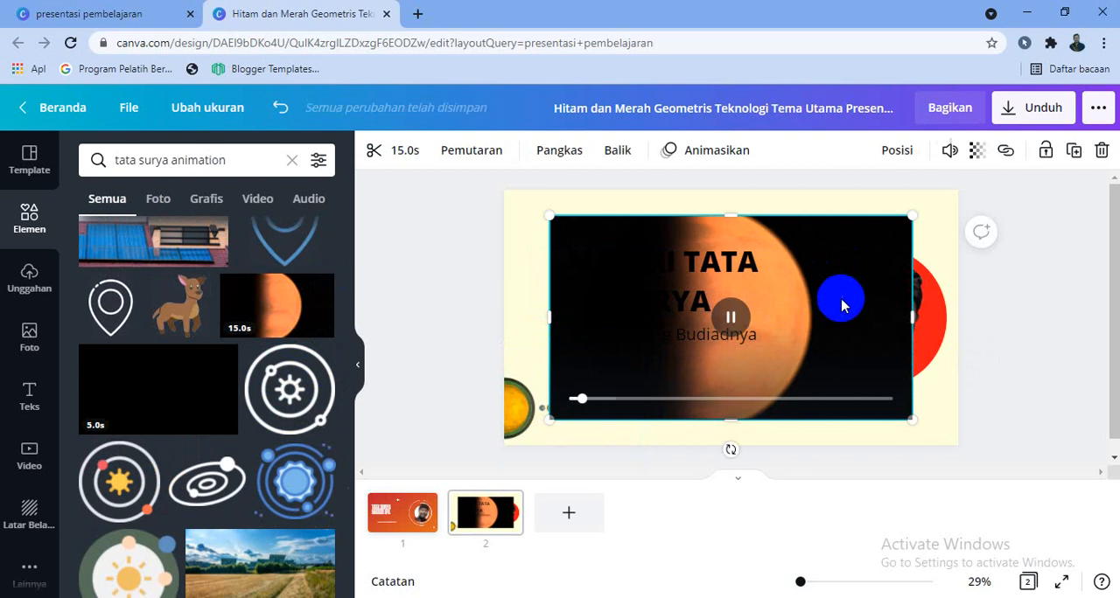
key("Delete")
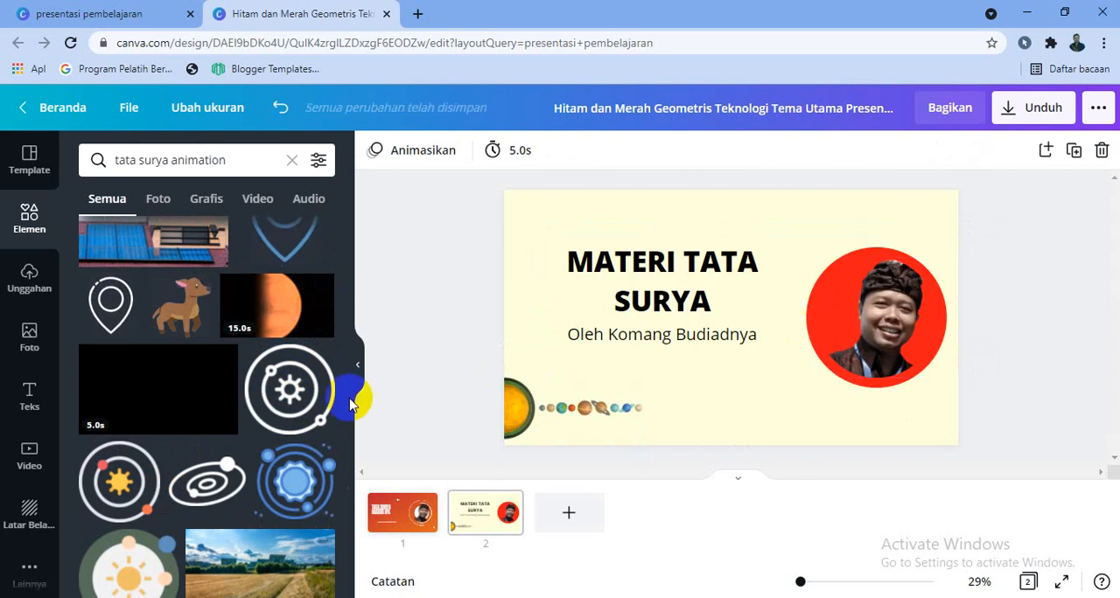
- Add the outlined orbit graphic from the search results to page 2, shrink it, and place it at the lower edge below the portrait
scroll(320, 457, "down", 3)
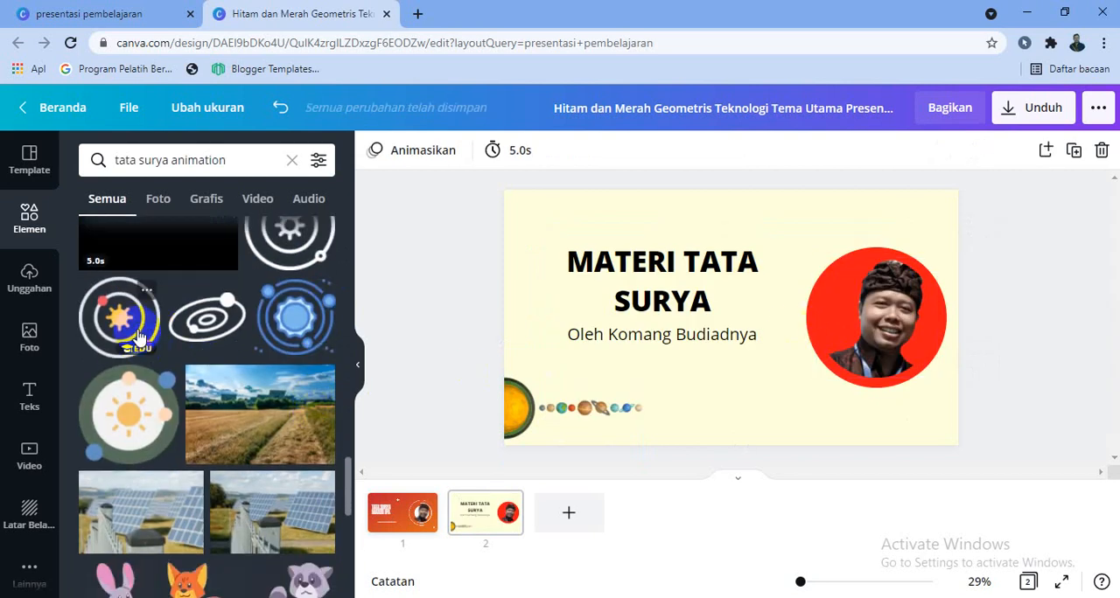
left_click_drag(218, 326, 782, 348)
left_click(759, 315)
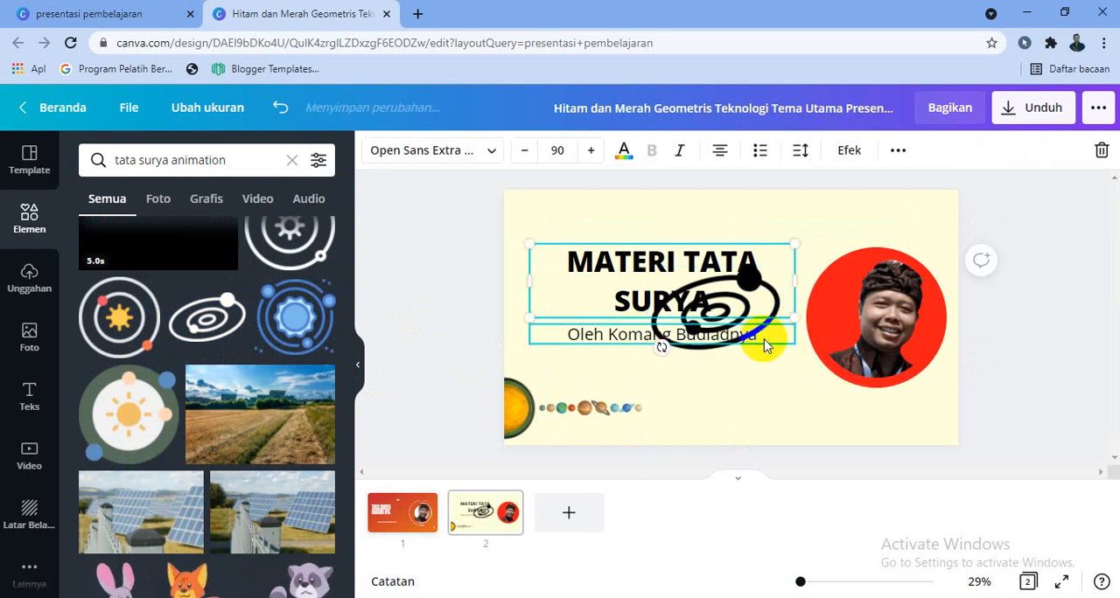
left_click_drag(761, 308, 889, 205)
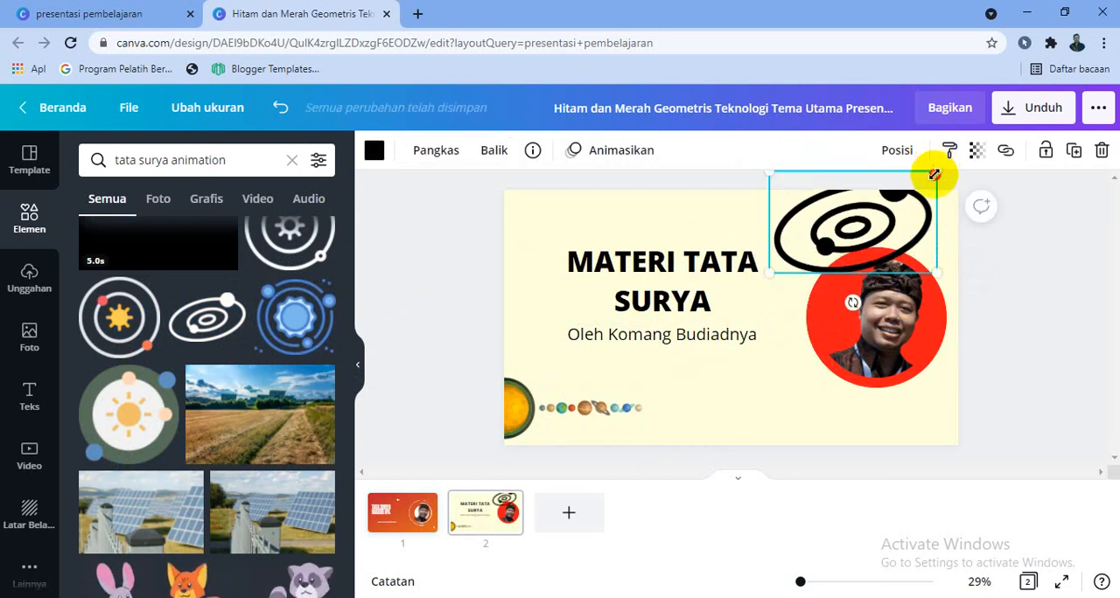
left_click_drag(934, 174, 863, 216)
left_click_drag(831, 247, 784, 420)
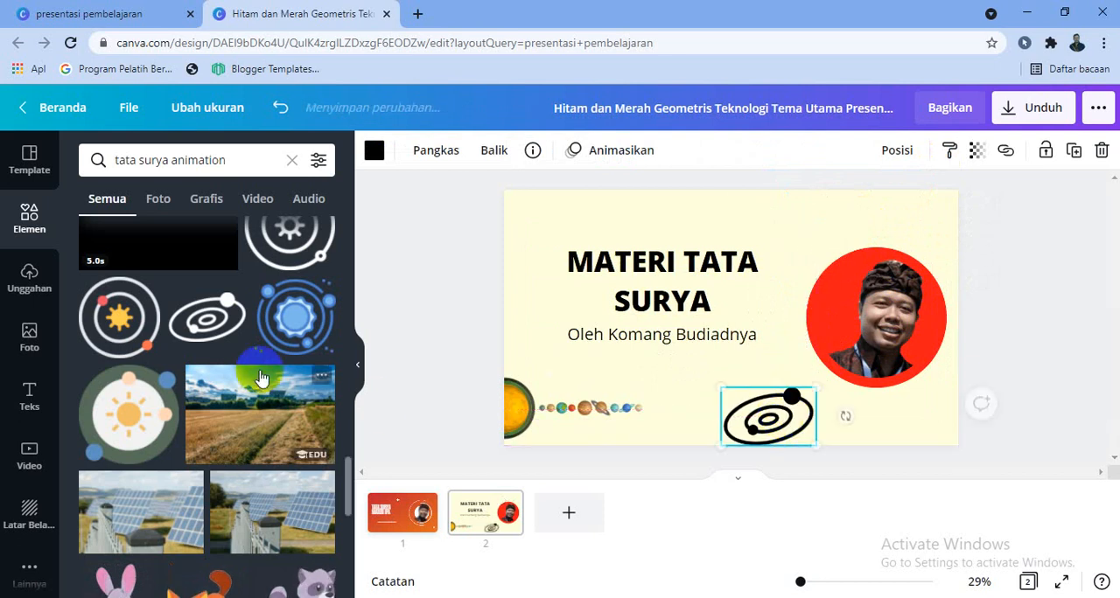
- Add the pale orange concentric sun graphic to page 2, shrink it, centre it on the portrait, and send it to the back
scroll(260, 377, "up", 10)
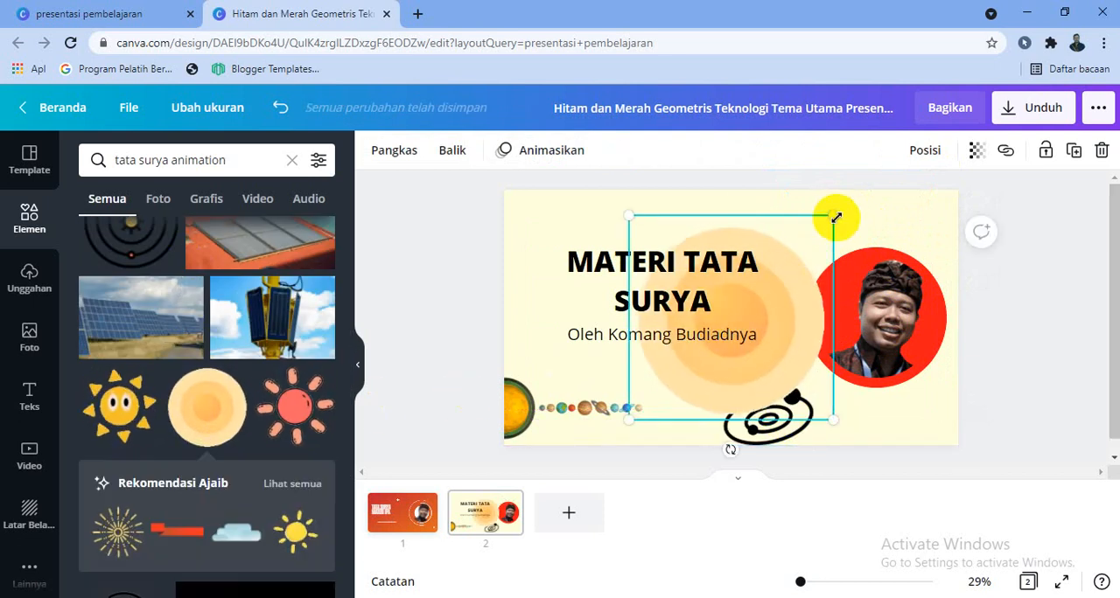
left_click_drag(832, 218, 802, 264)
left_click(793, 295)
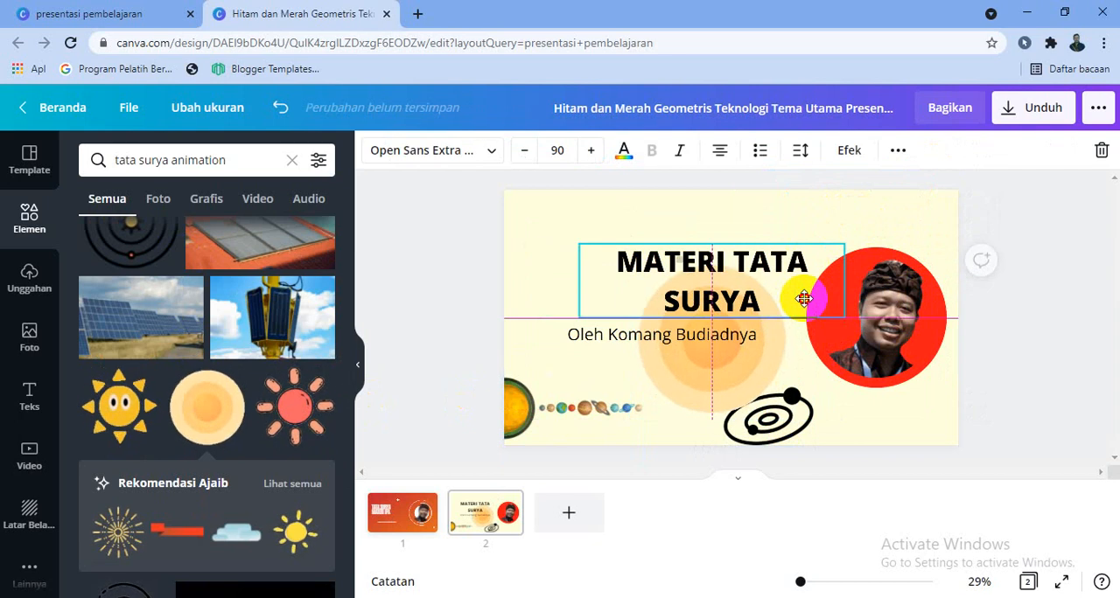
left_click_drag(715, 378, 881, 366)
right_click(892, 328)
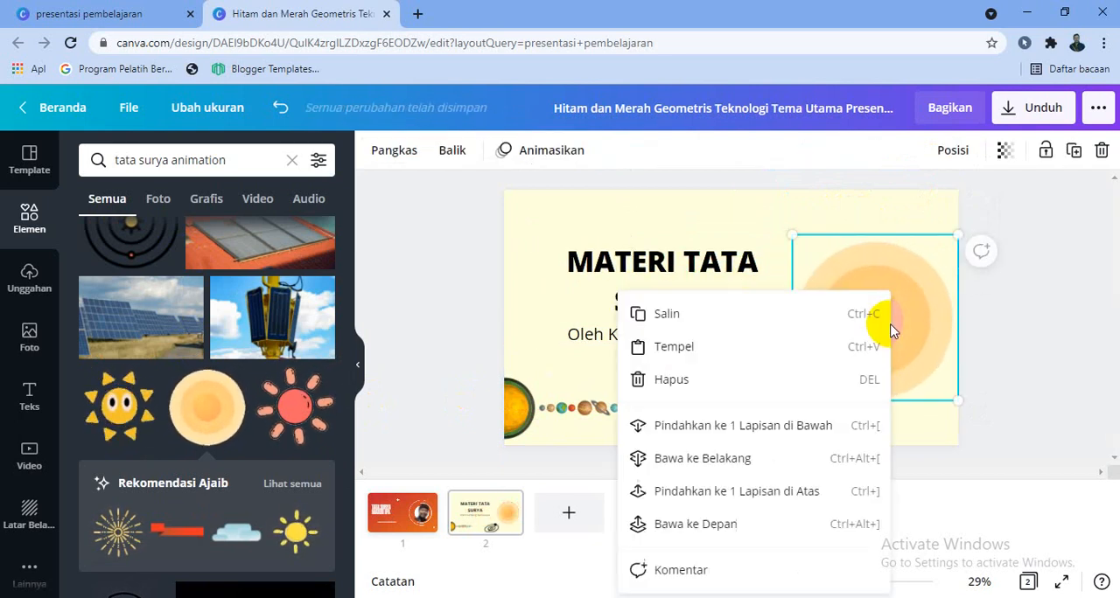
left_click(787, 427)
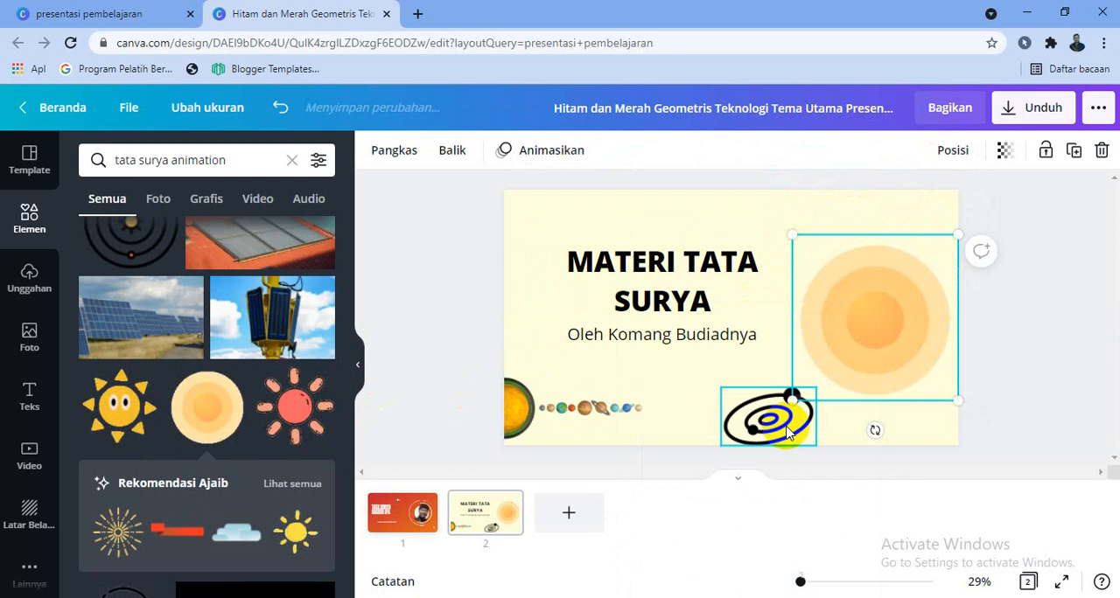
right_click(873, 339)
left_click(744, 459)
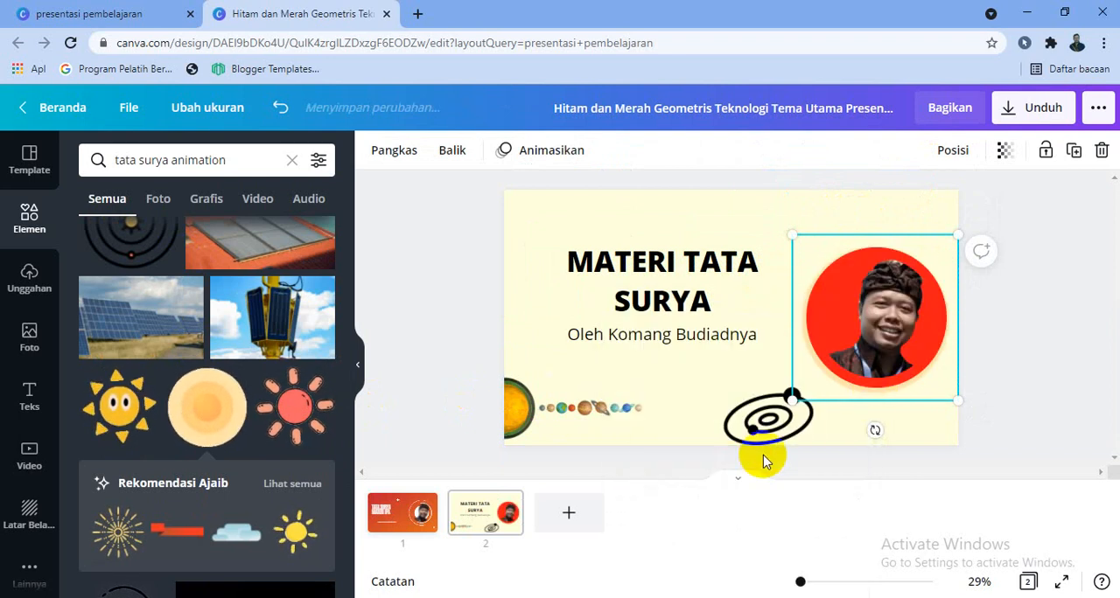
left_click(1050, 373)
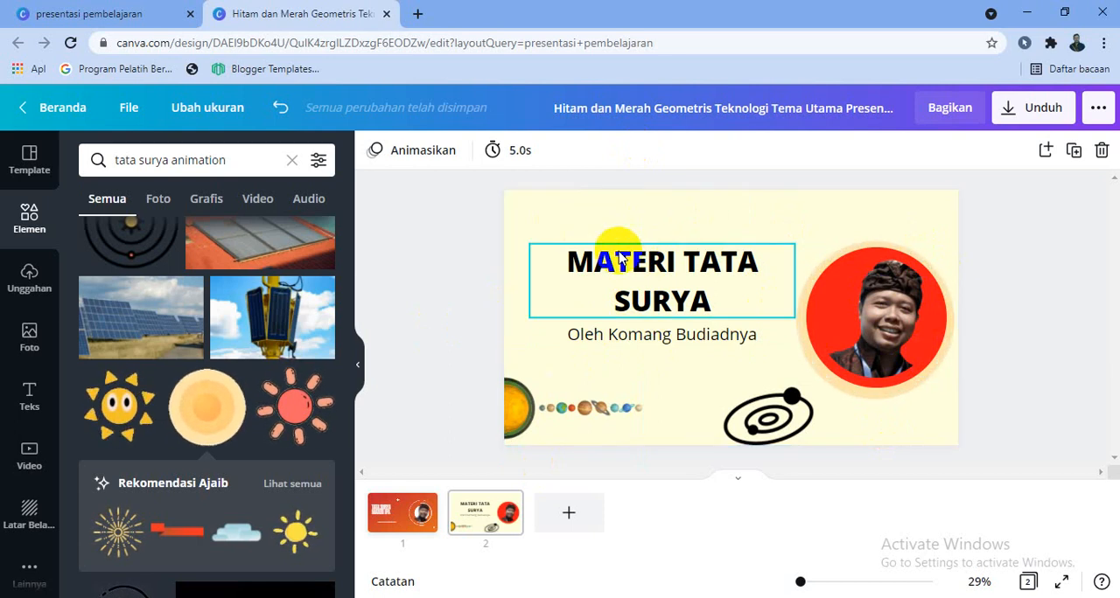
left_click(33, 516)
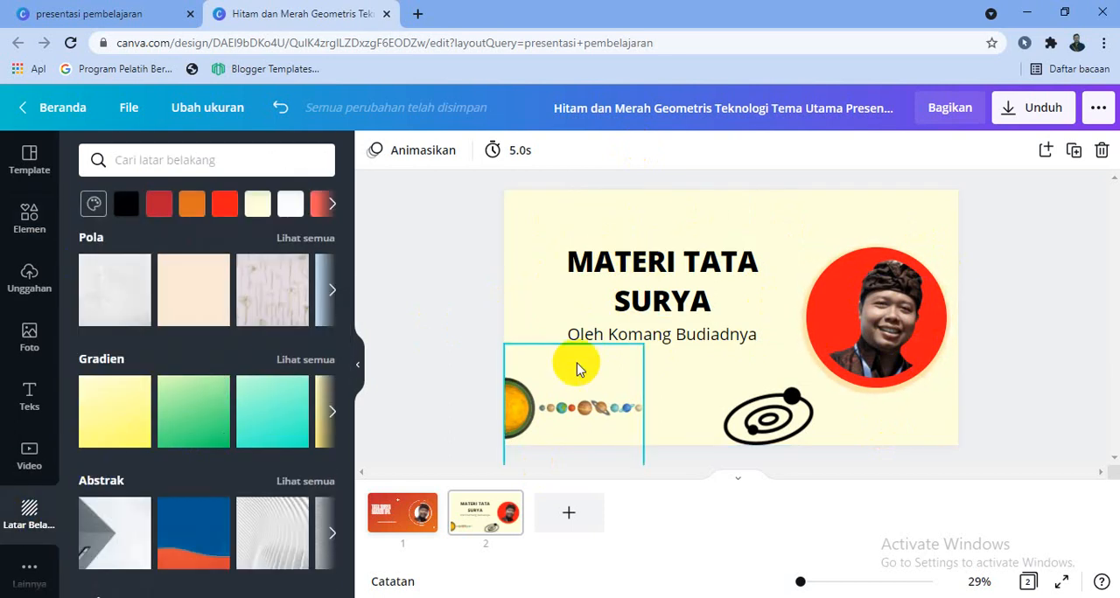
left_click(20, 413)
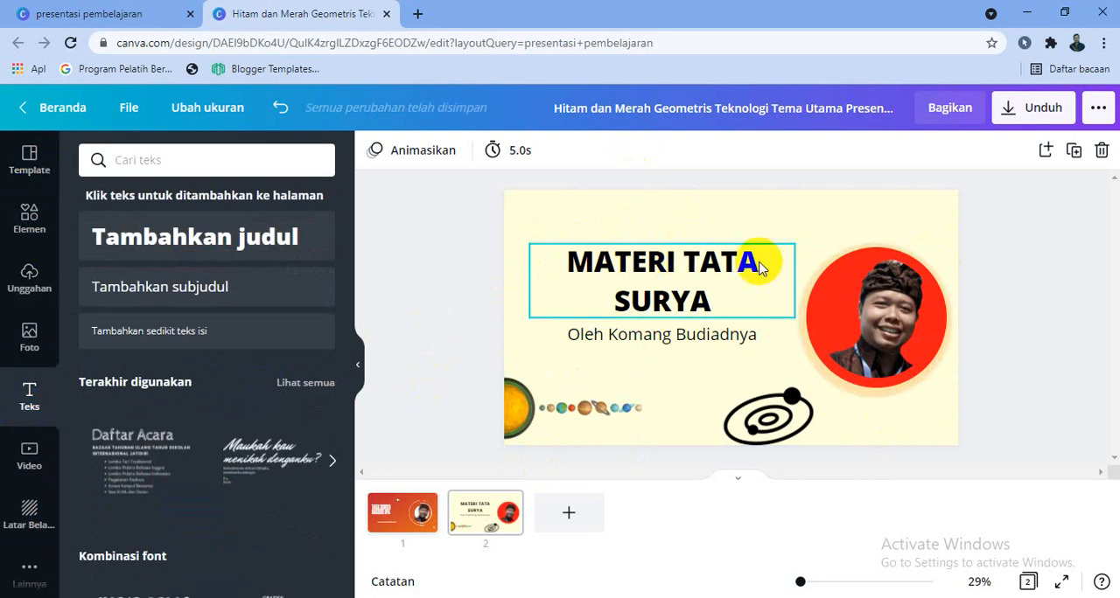
- Try replacing page 2's content with the "Welcome, my awesome students!" page of the Chalkboard Mathematics Class Orientation template
left_click(26, 161)
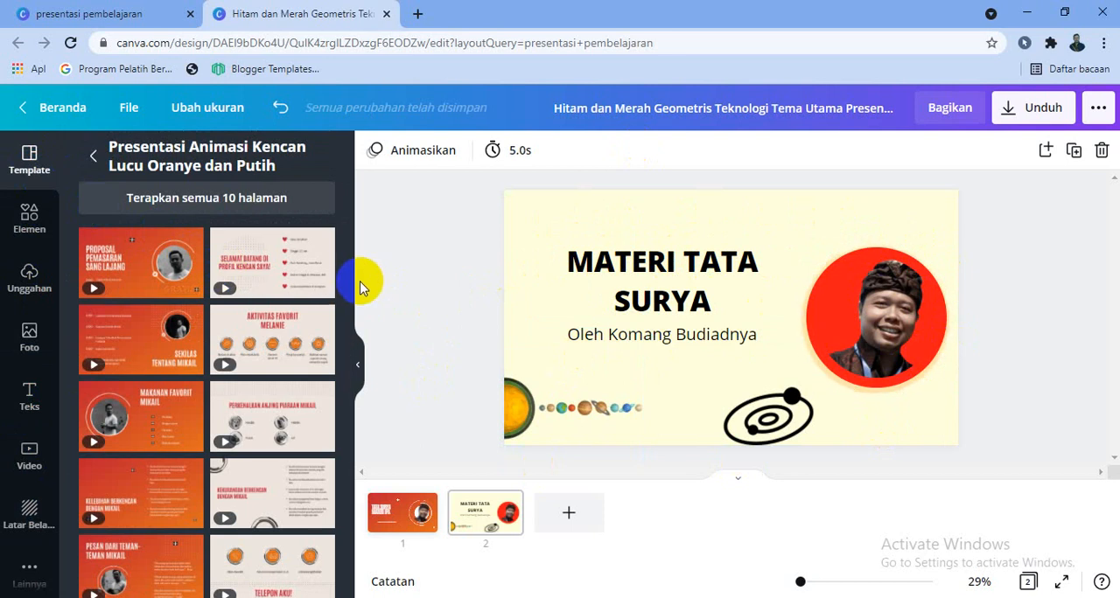
scroll(341, 332, "down", 1)
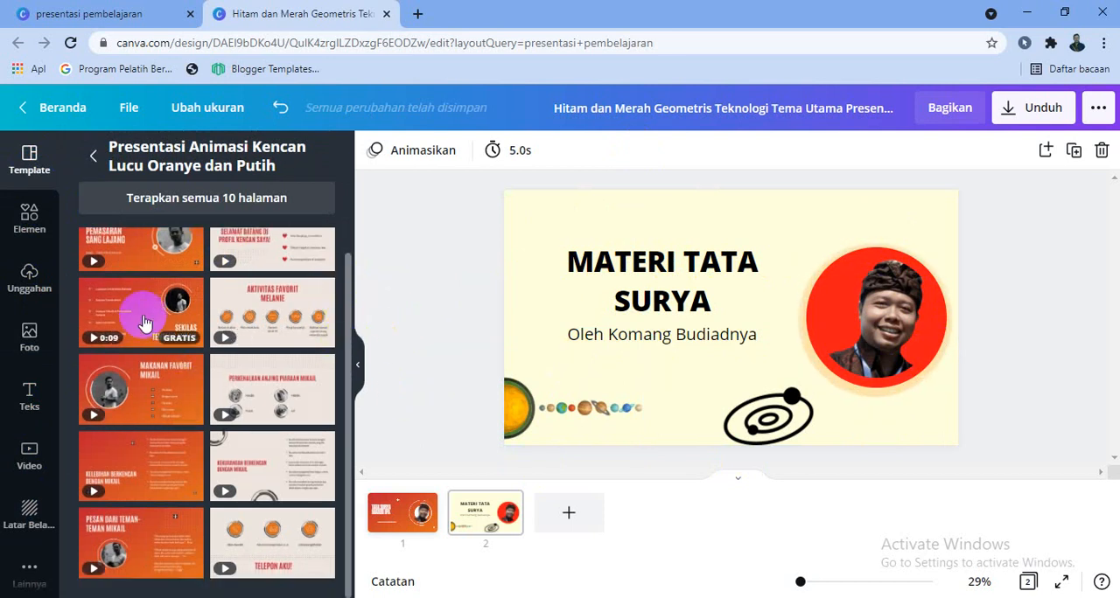
scroll(257, 262, "up", 2)
left_click(94, 157)
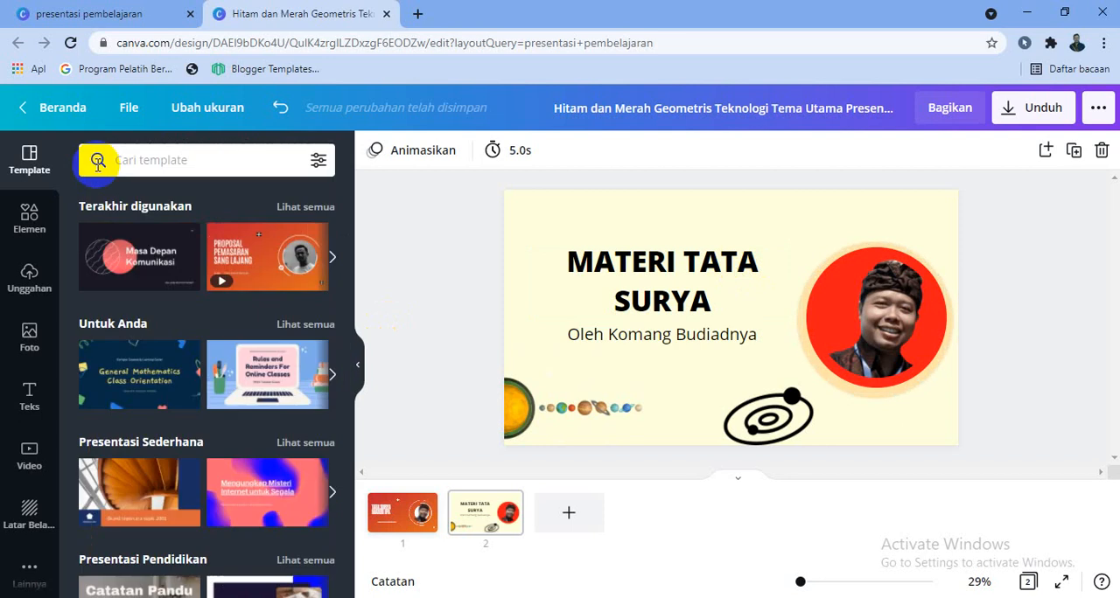
left_click(156, 383)
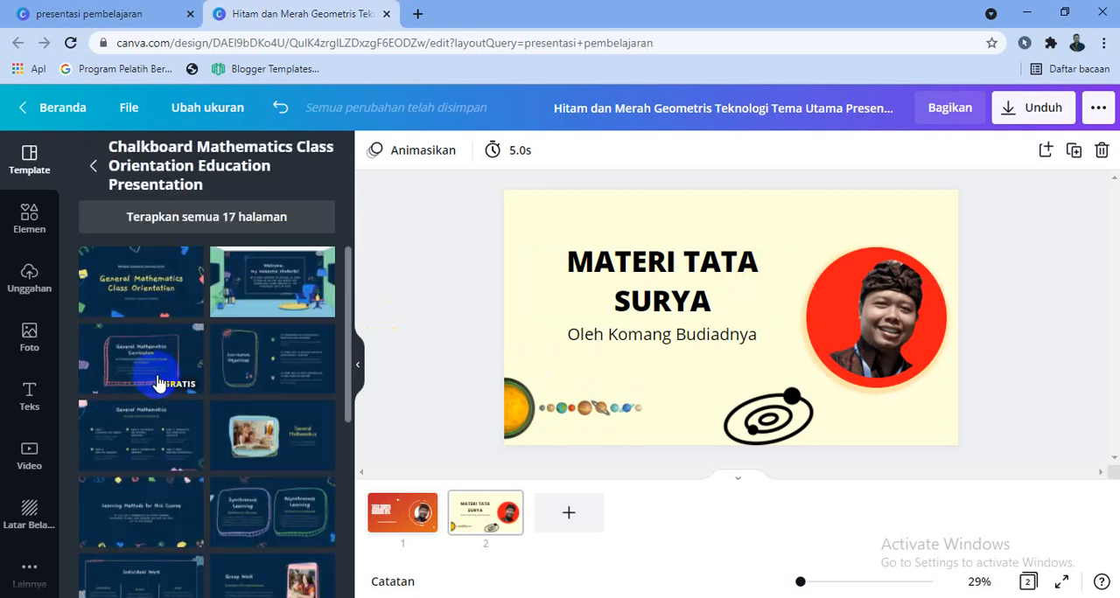
left_click(242, 288)
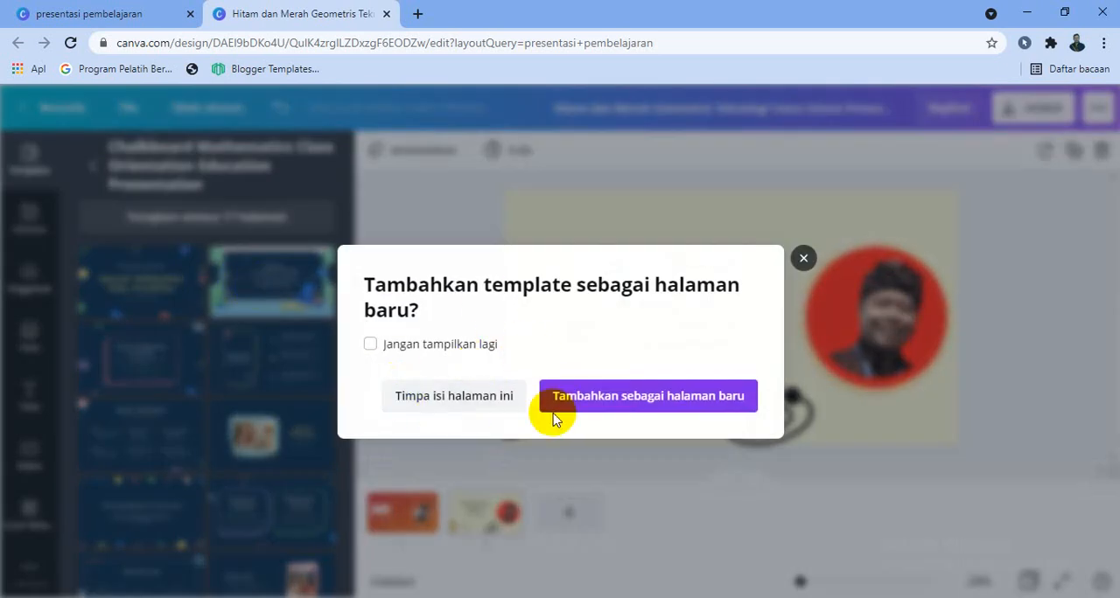
left_click(482, 404)
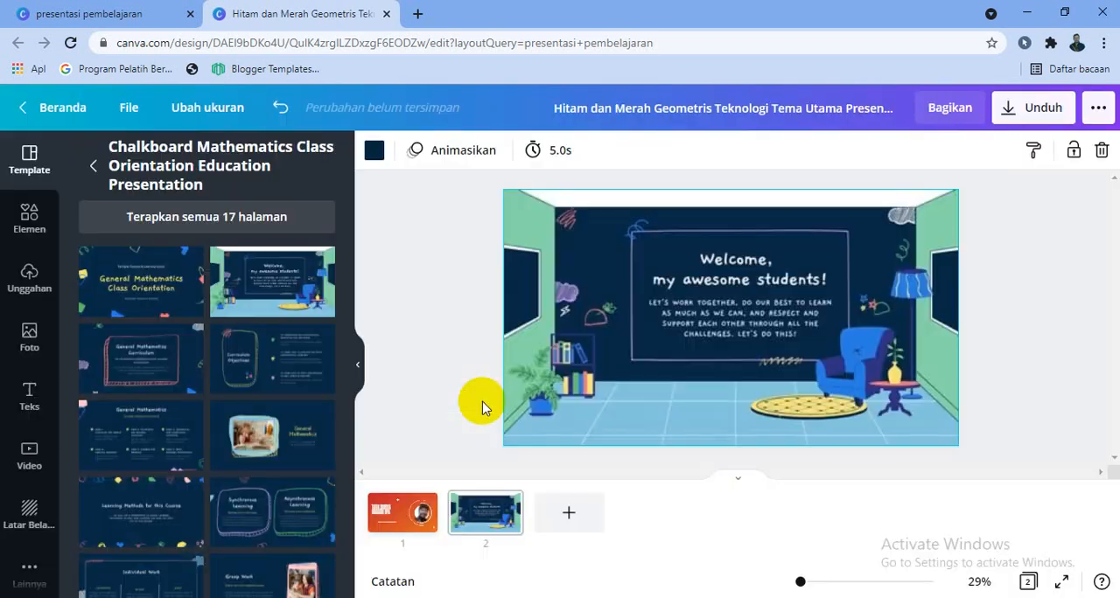
- Try bringing the green classroom illustration to the front of page 2, and send it to the back again
right_click(943, 234)
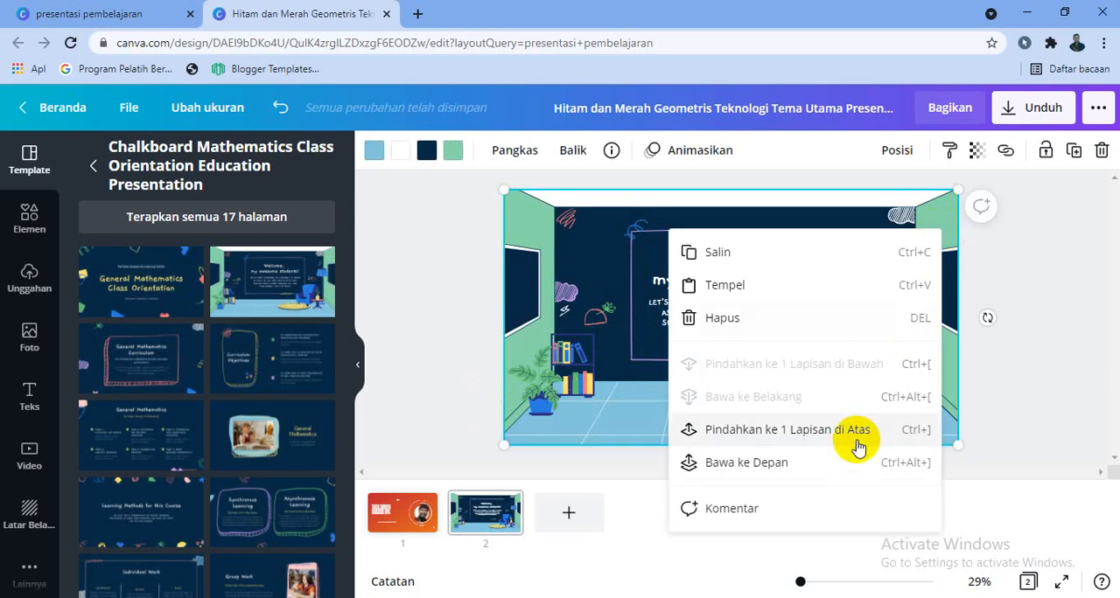
left_click(838, 464)
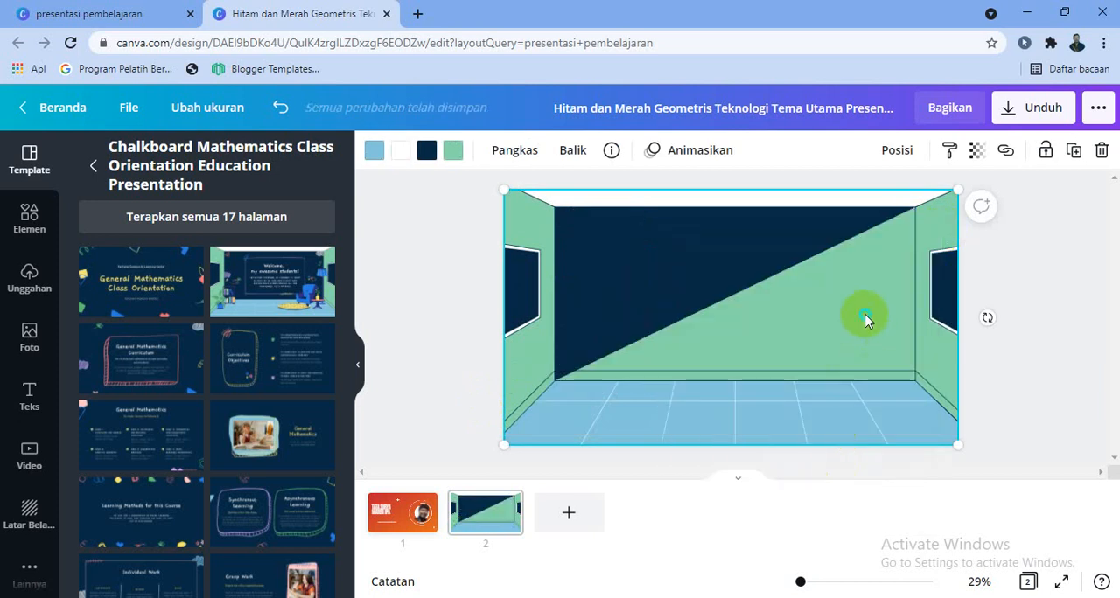
right_click(862, 316)
left_click(805, 462)
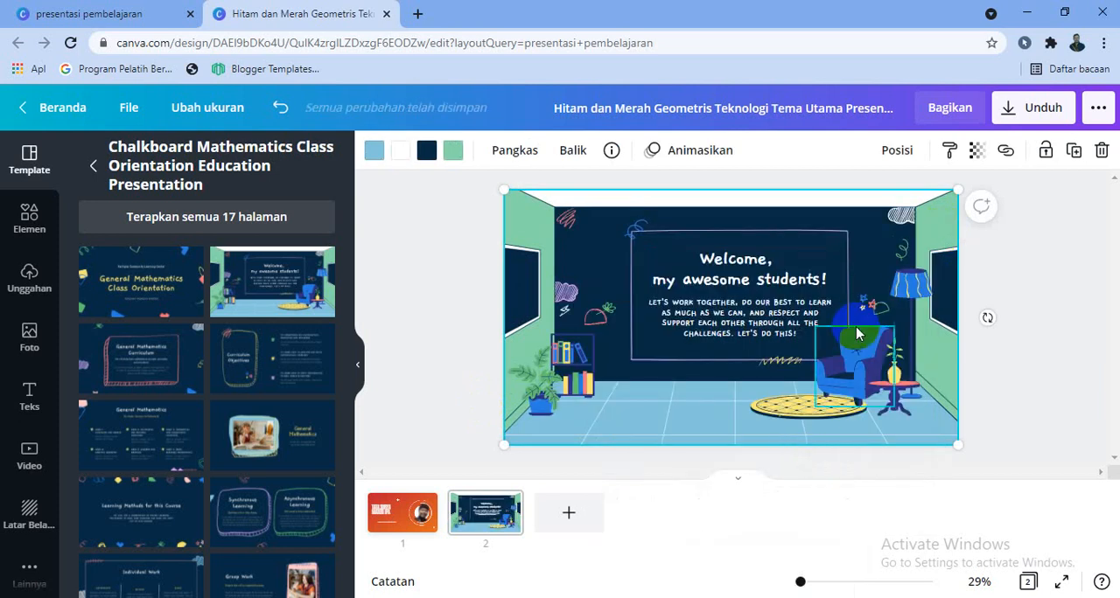
right_click(938, 250)
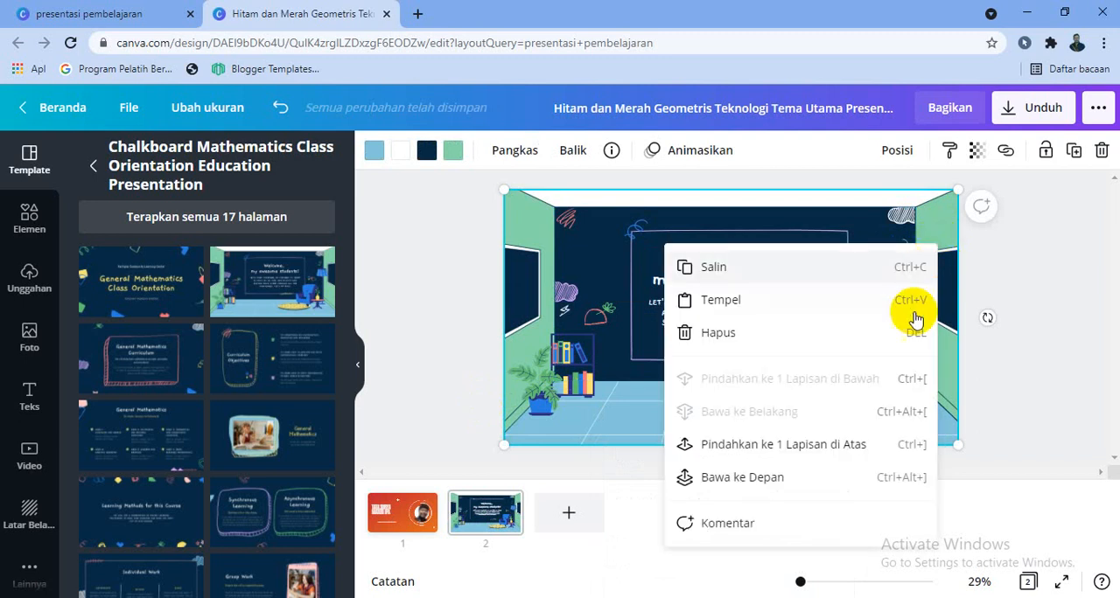
left_click(1003, 266)
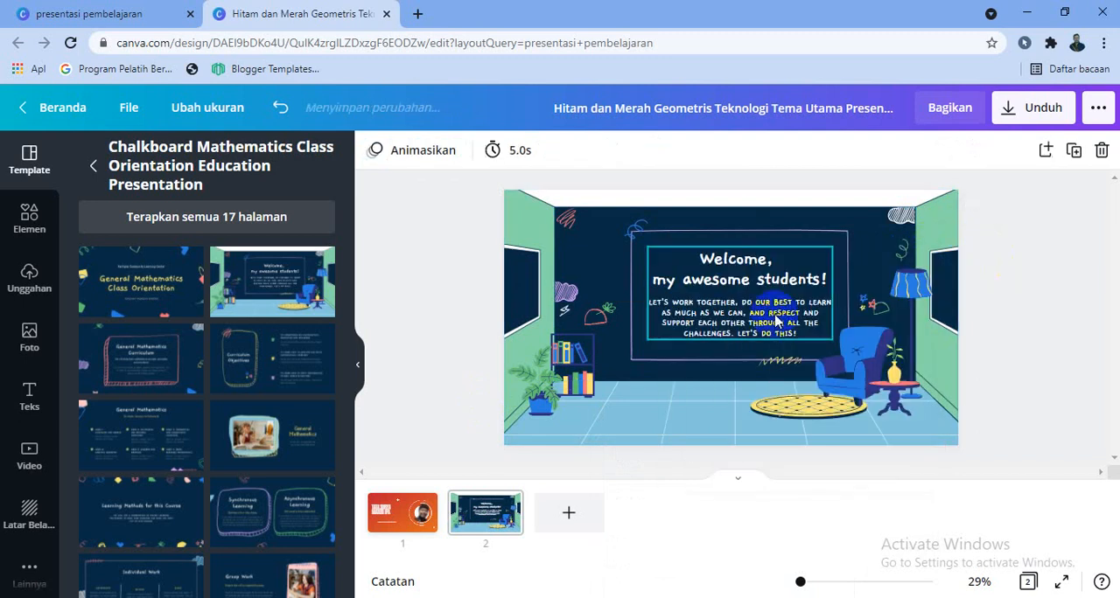
- Try deleting the classroom illustration, the dark page background and the large dark board rectangle from page 2
left_click(941, 217)
key("Delete")
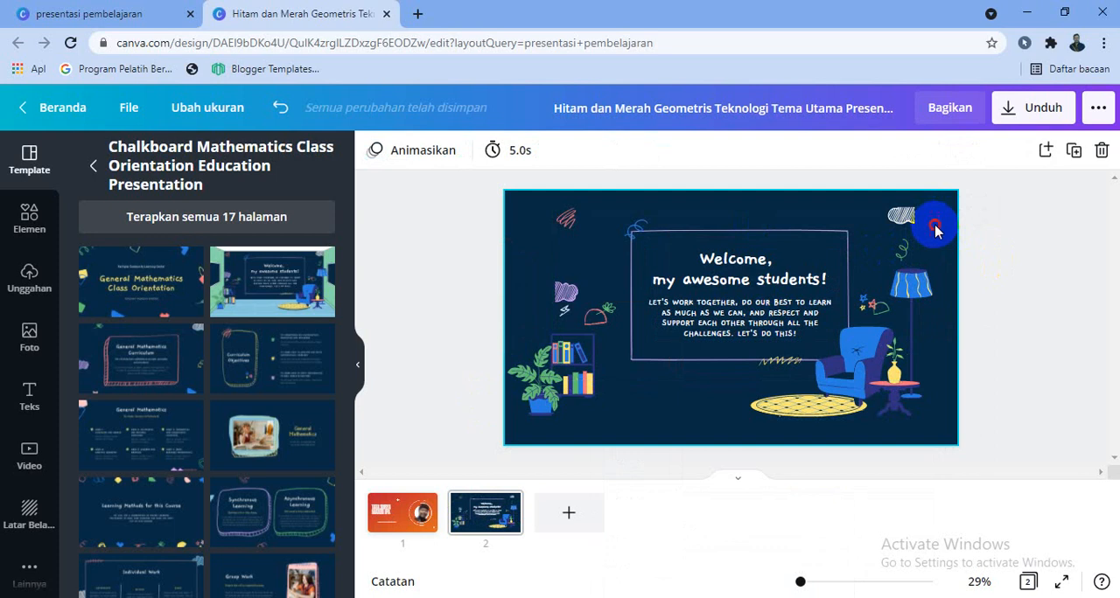
left_click(934, 230)
key("Delete")
left_click(916, 240)
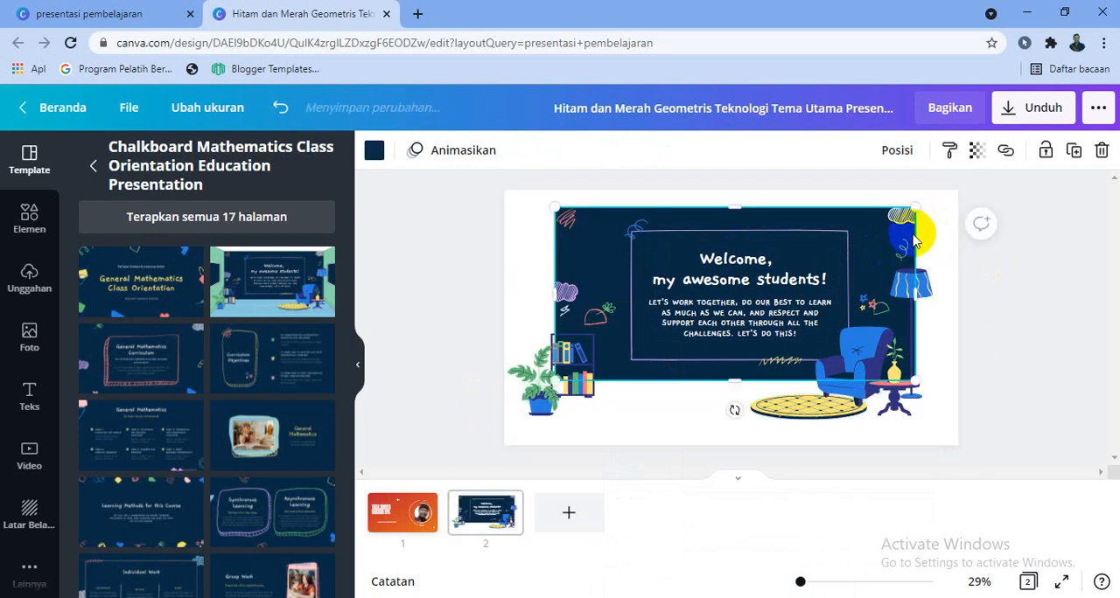
key("Delete")
left_click(923, 237)
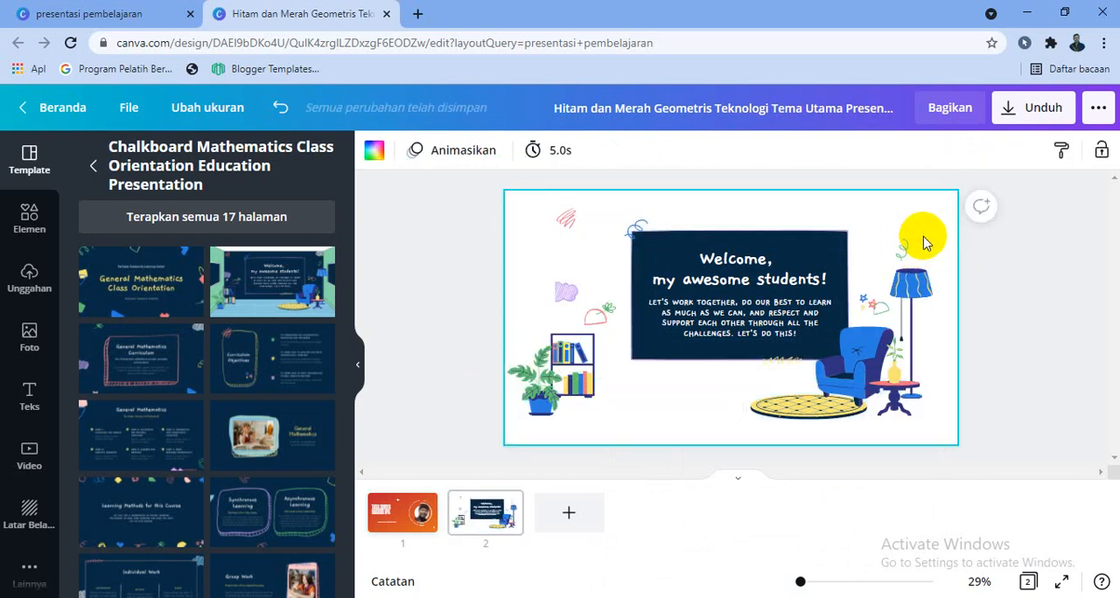
- Undo the deletions, the layering changes and the chalkboard template on page 2 to restore the "MATERI TATA SURYA" design
key("ctrl+z")
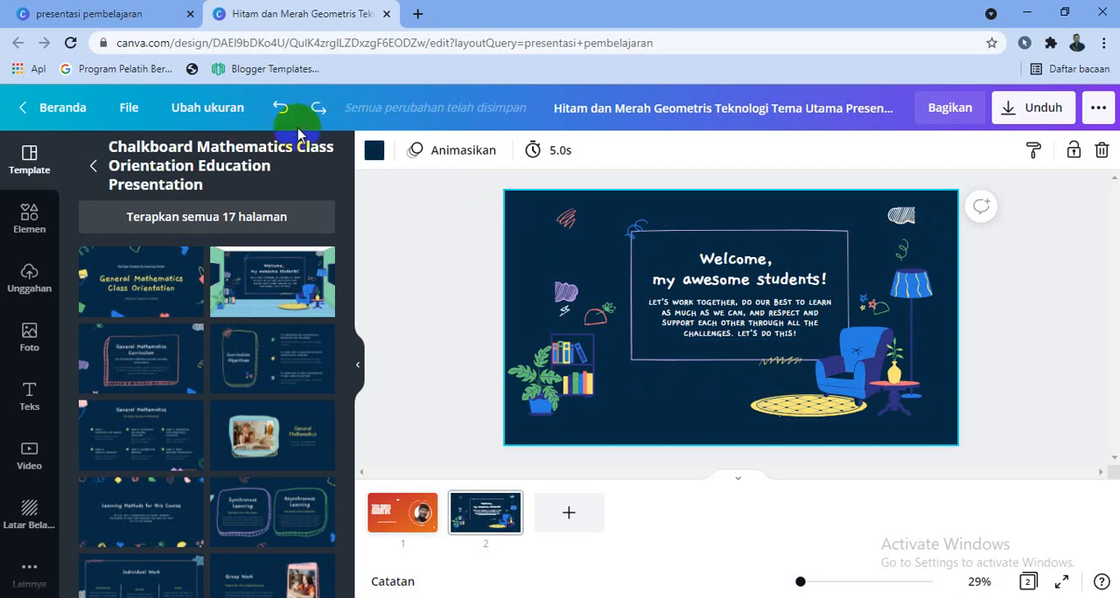
left_click(284, 110)
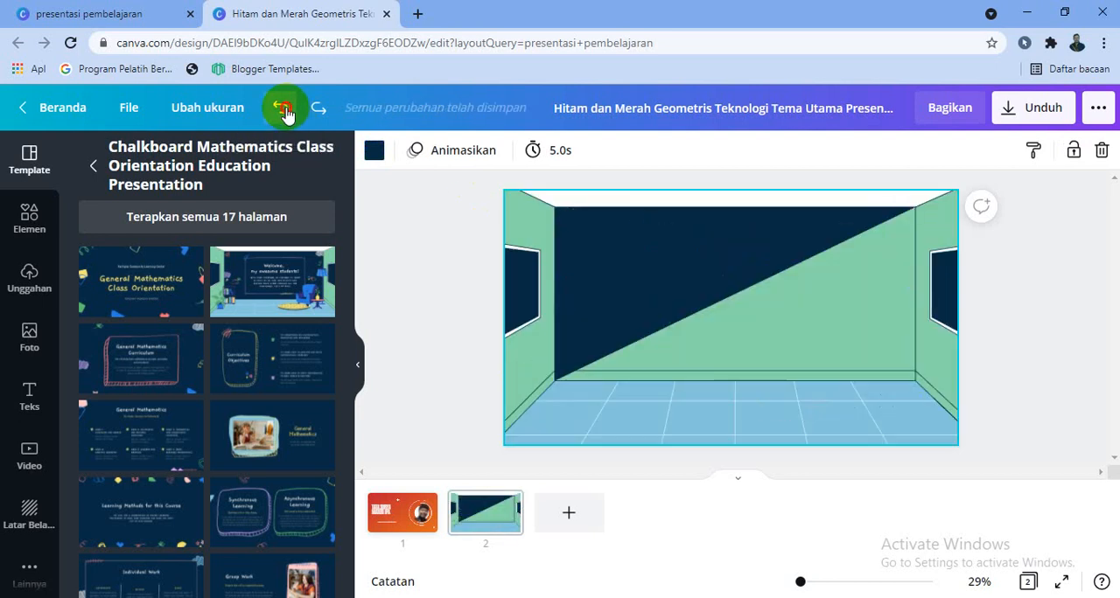
left_click(283, 110)
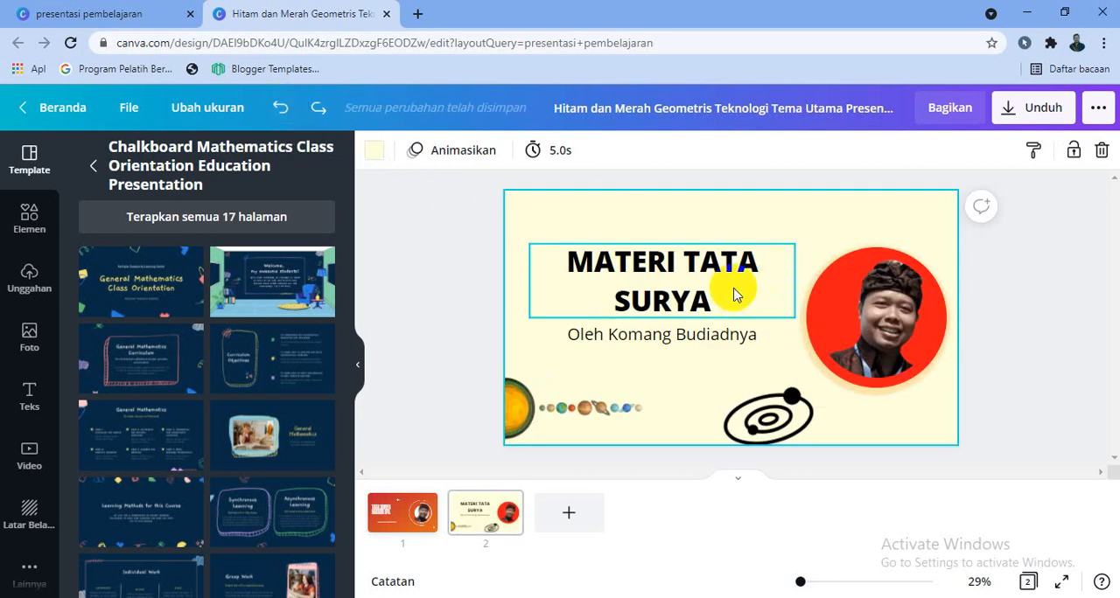
- Move the black orbit graphic on page 2 slightly up and left, beneath the subtitle
left_click_drag(772, 426, 742, 399)
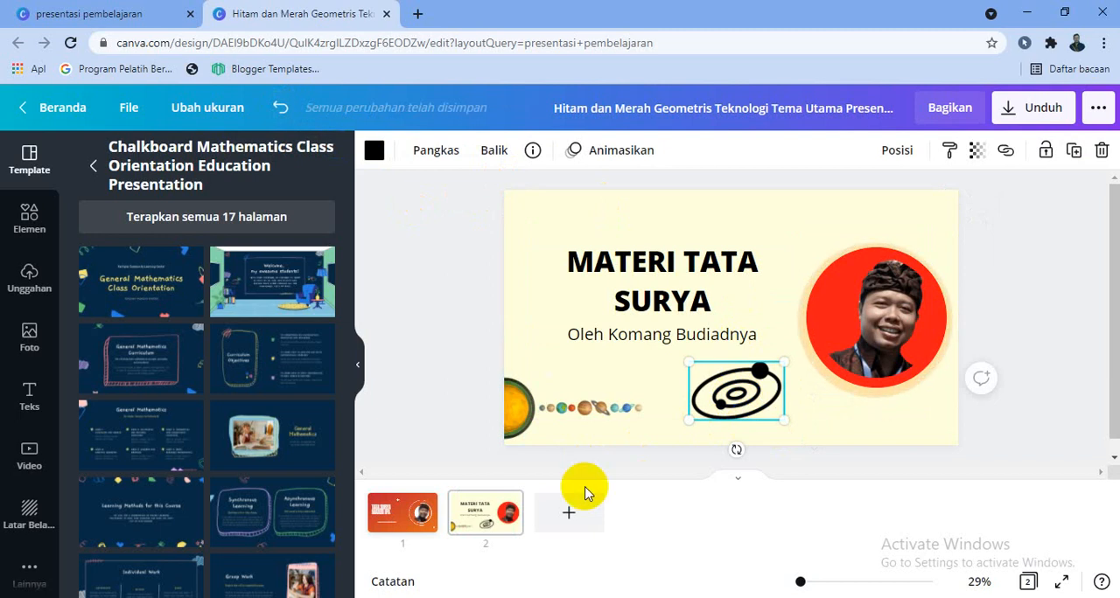
- Add a third page and apply the "Hello, dear students! Welcome to our online class!" page from the Blue and Pink Classroom Rules template
left_click(570, 516)
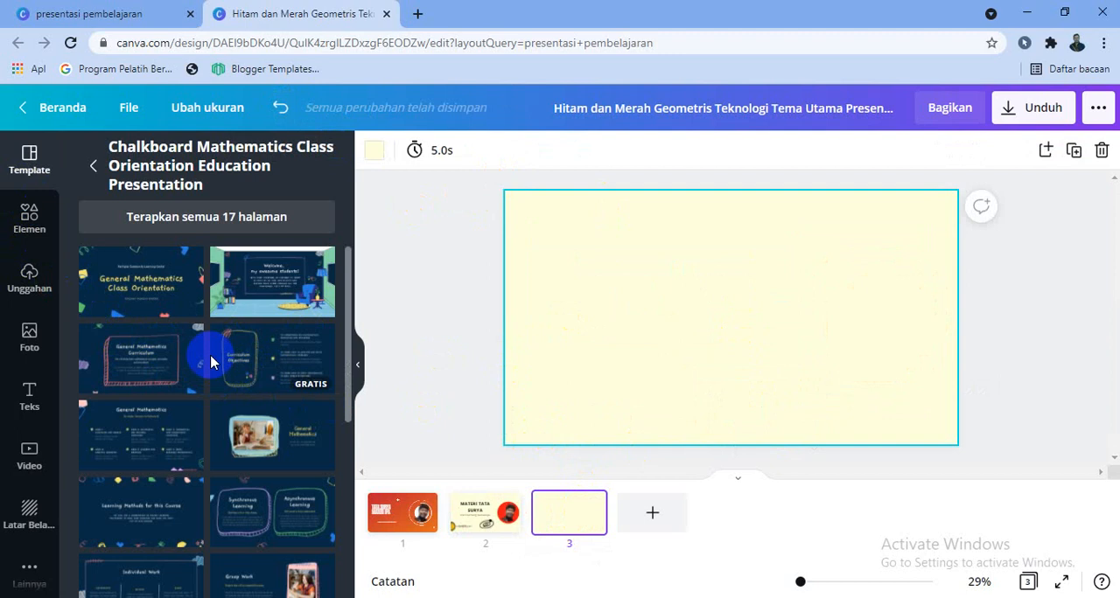
left_click(93, 165)
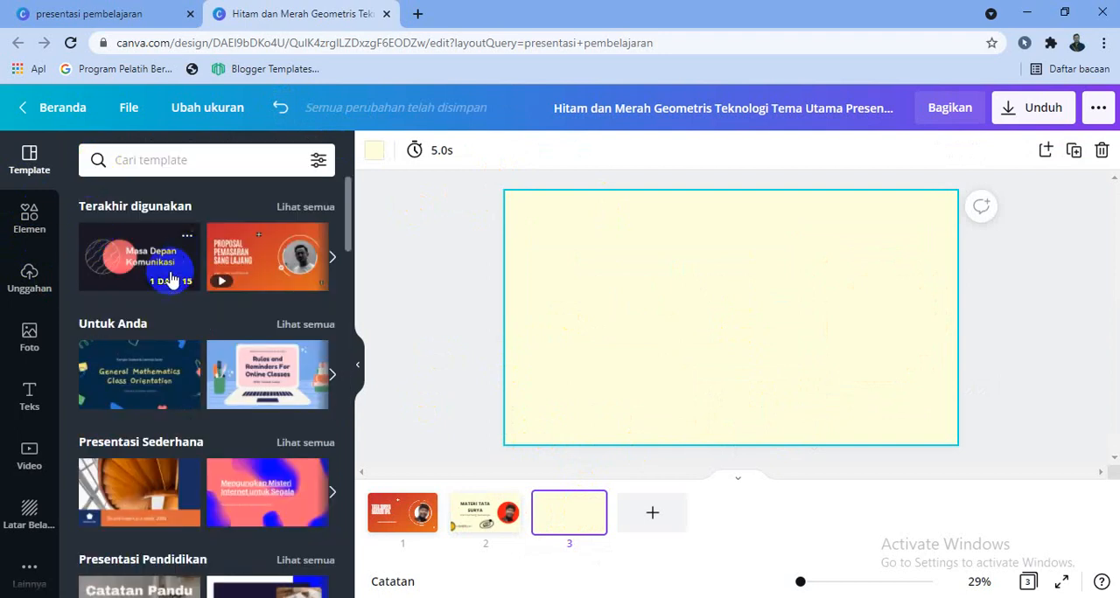
scroll(234, 378, "down", 1)
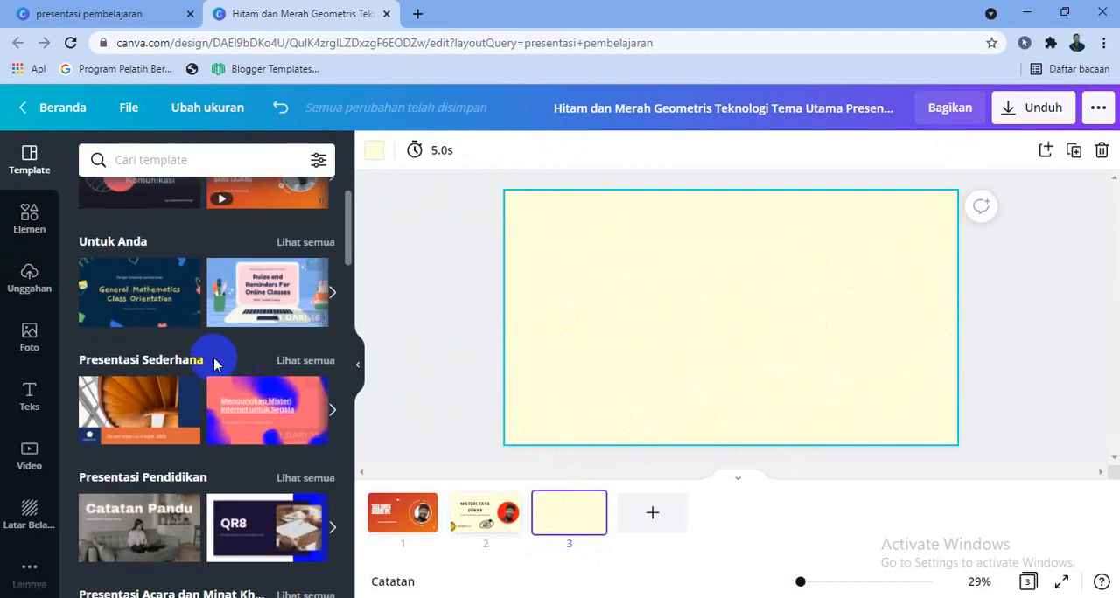
left_click(254, 289)
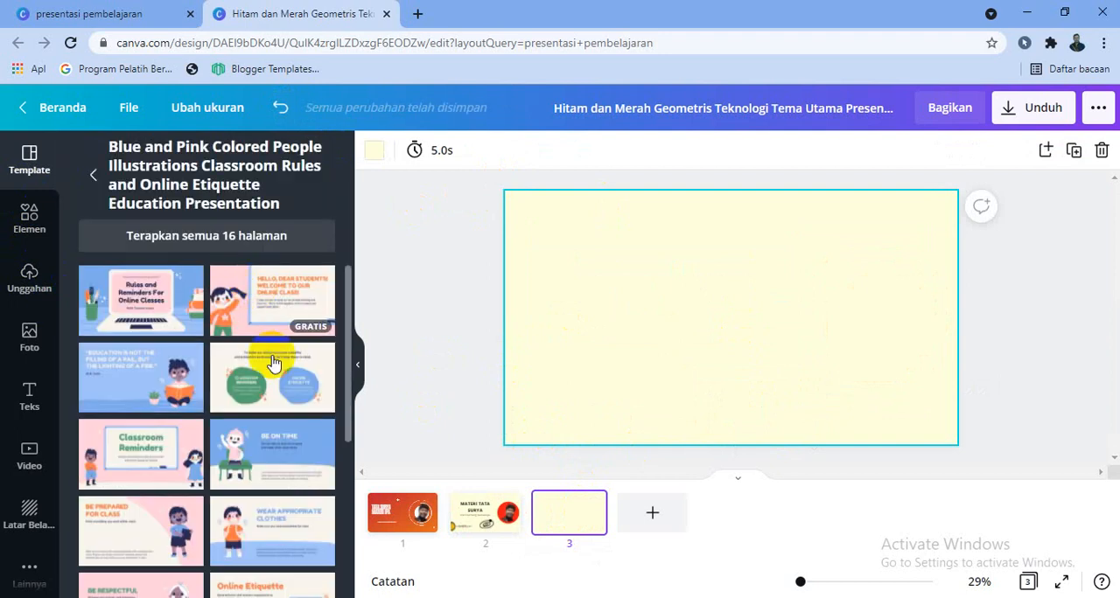
left_click(268, 308)
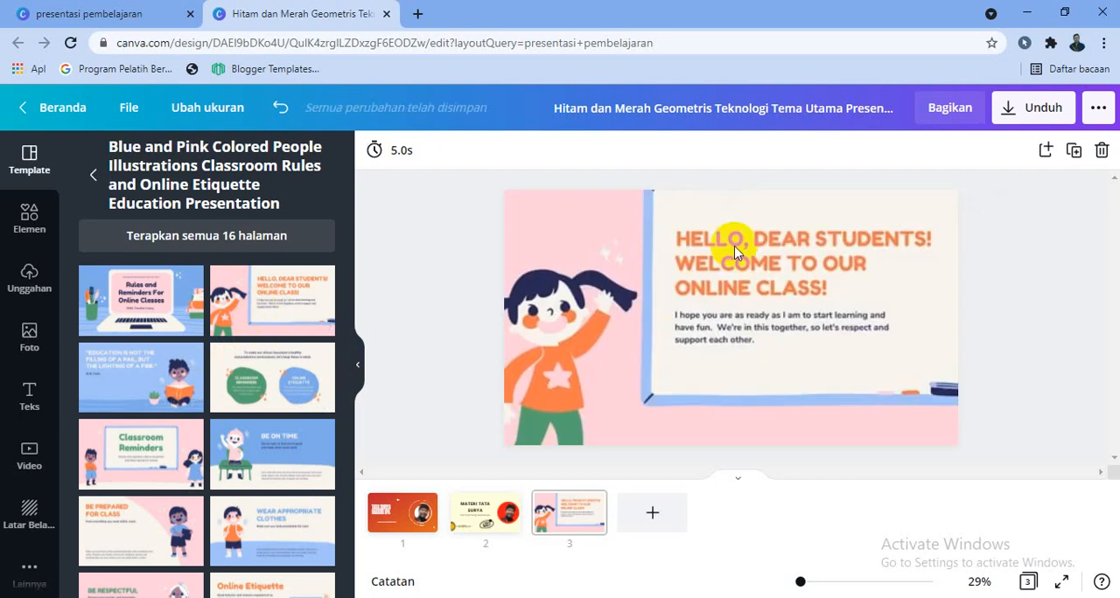
- Replace the "Hello, dear students! Welcome to our online class!" heading on page 3 with "TATA SURYA"
left_click(743, 321)
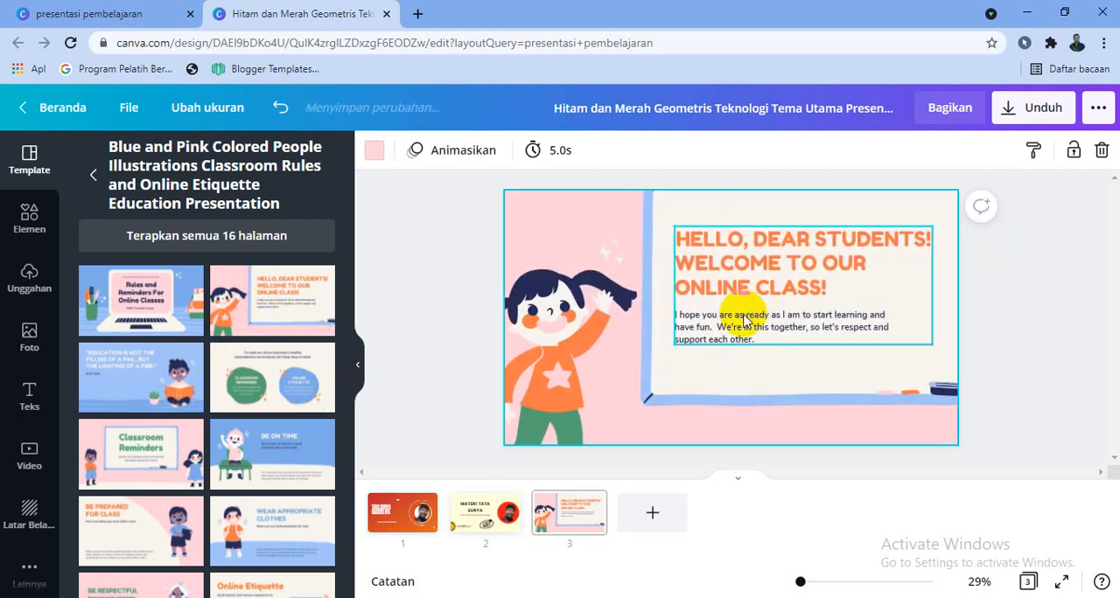
left_click(764, 290)
left_click(827, 289)
left_click(827, 289)
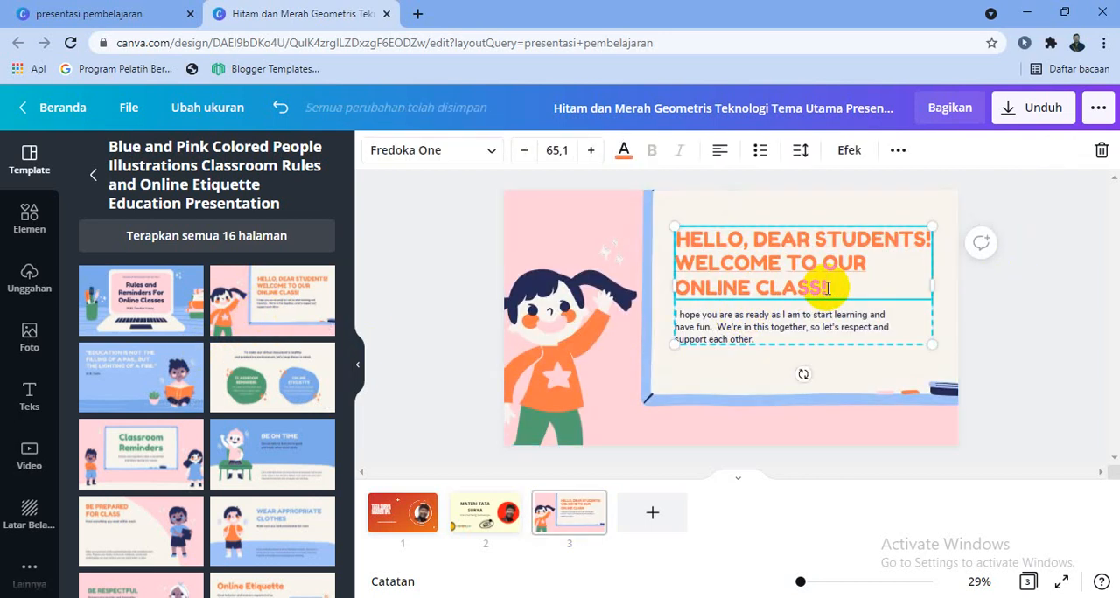
left_click_drag(827, 289, 670, 218)
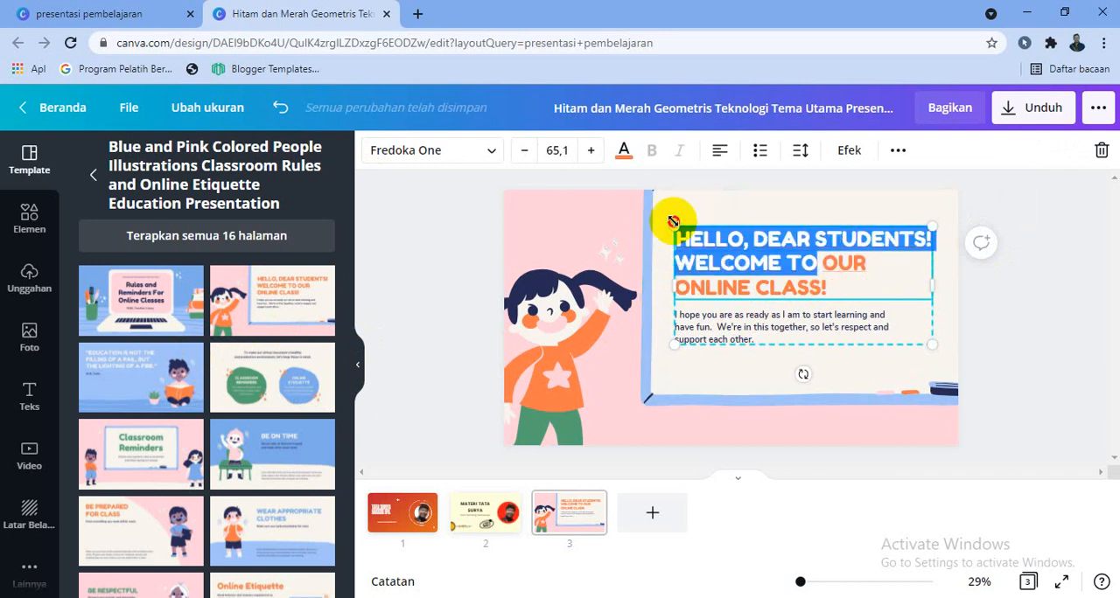
left_click(829, 286)
left_click_drag(830, 285, 705, 242)
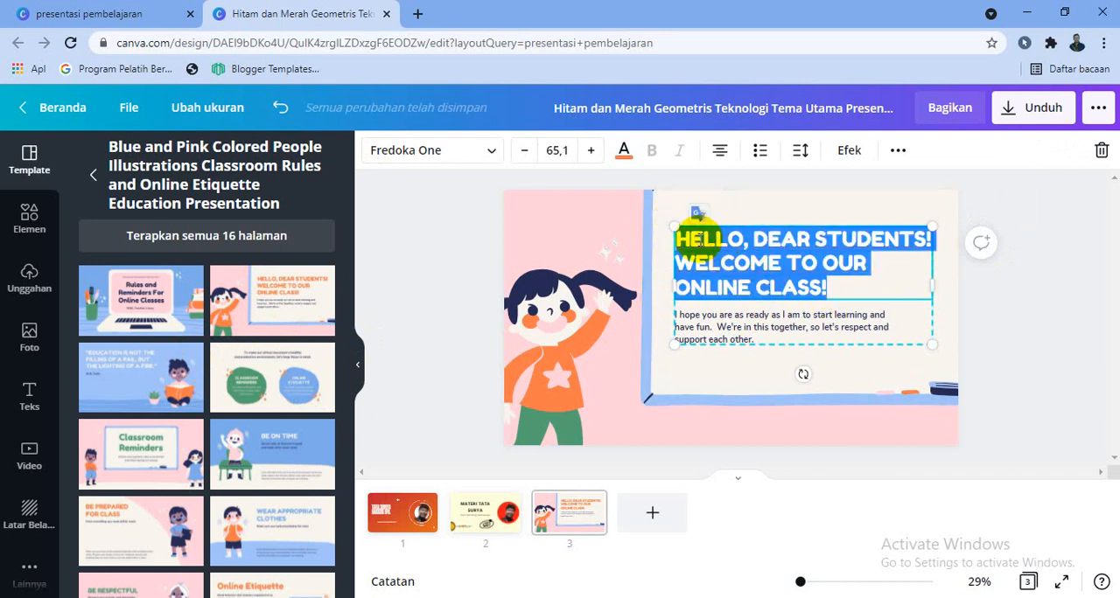
type("TATA SU")
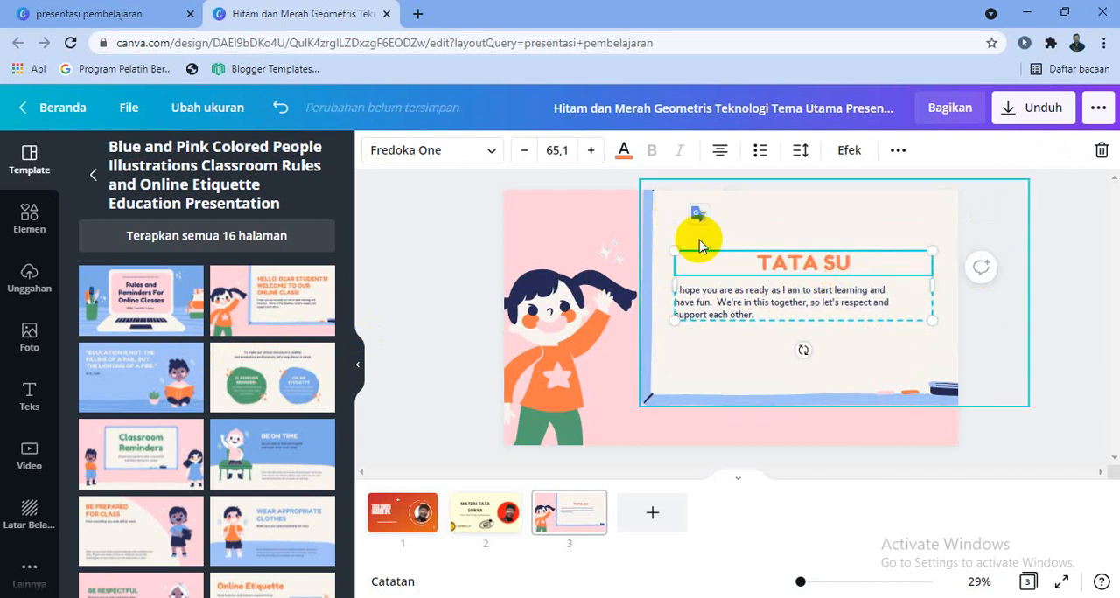
type("RYA")
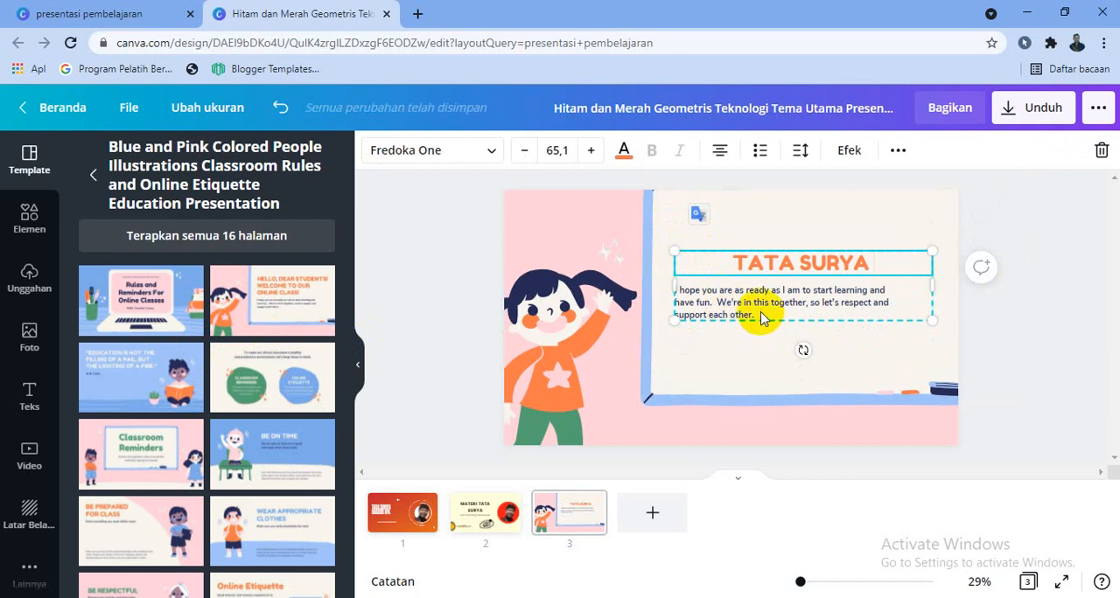
- Replace the paragraph under page 3's heading with "Merupakan rangkaian formasi bintang dan planet-planet yaitu antara matahari dan 9 planet yang lain"
double_click(759, 316)
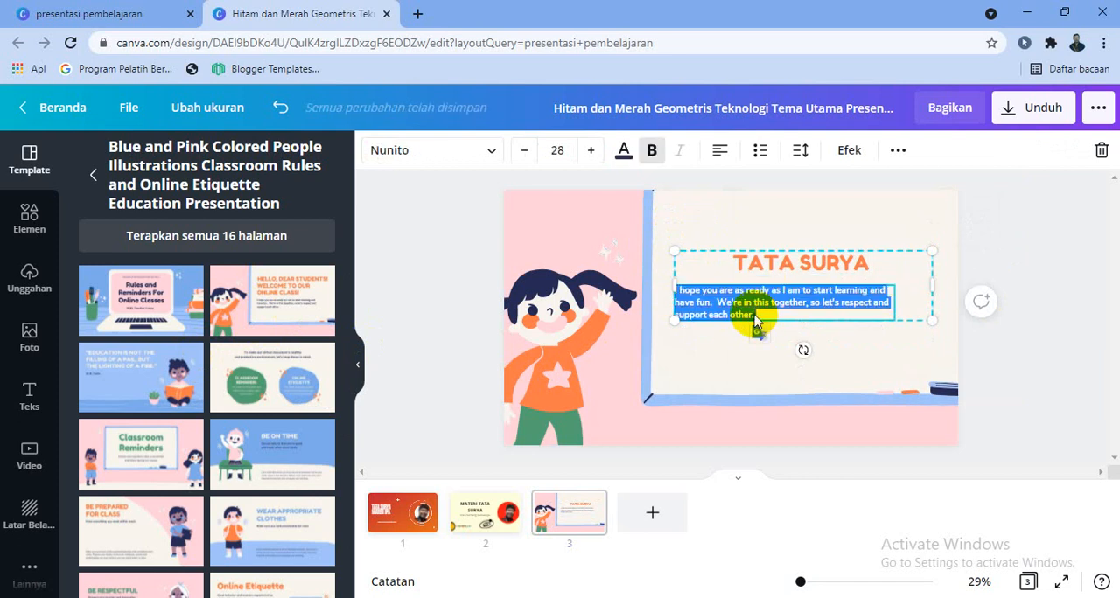
type("Merupakan rangkaian formasi bintang dan pla")
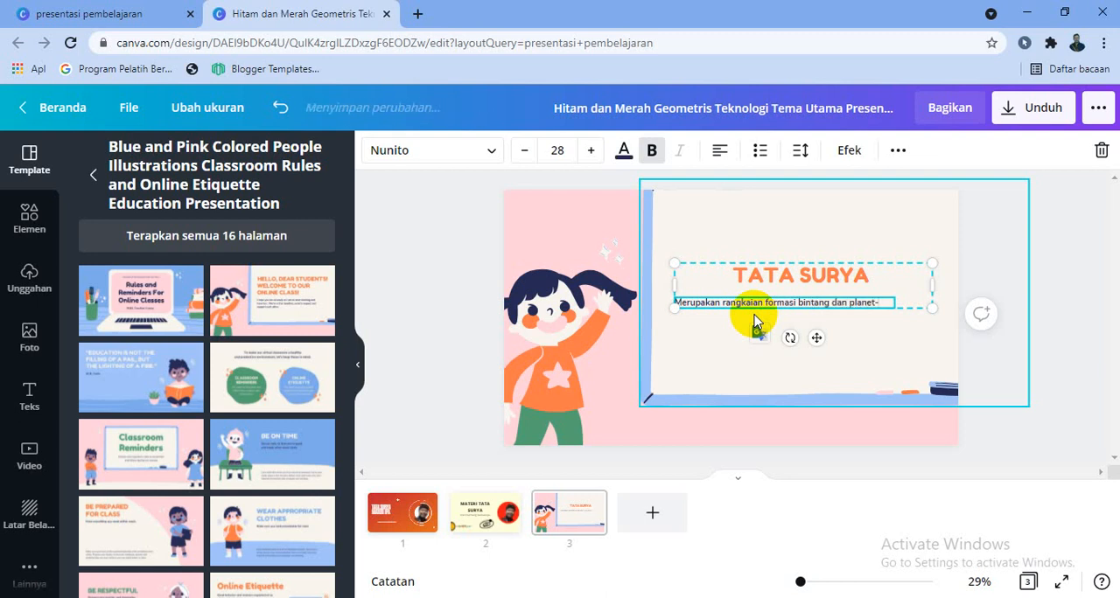
type("net")
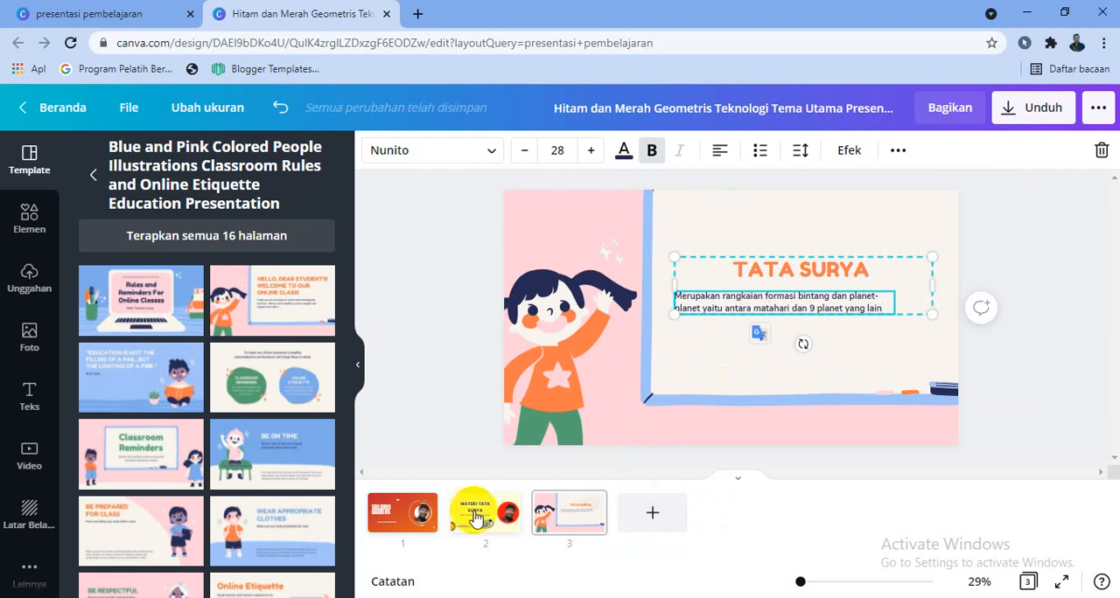
- Apply the Pan page animation to page 1 and the Mesin tik text animation to its "TATA SURYA MATERI IPA" title
left_click(405, 520)
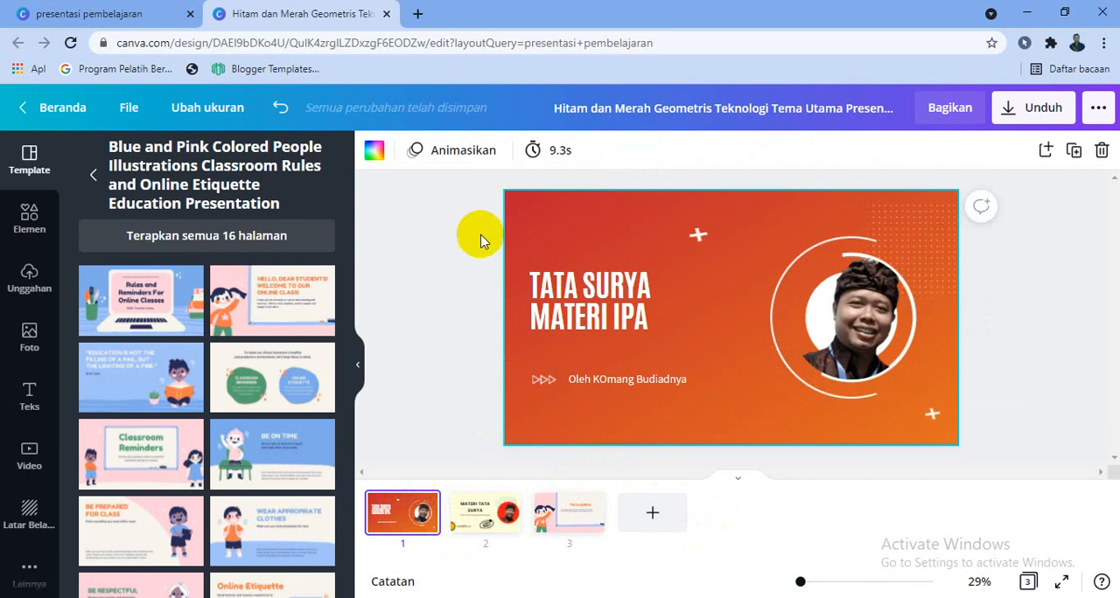
left_click(446, 161)
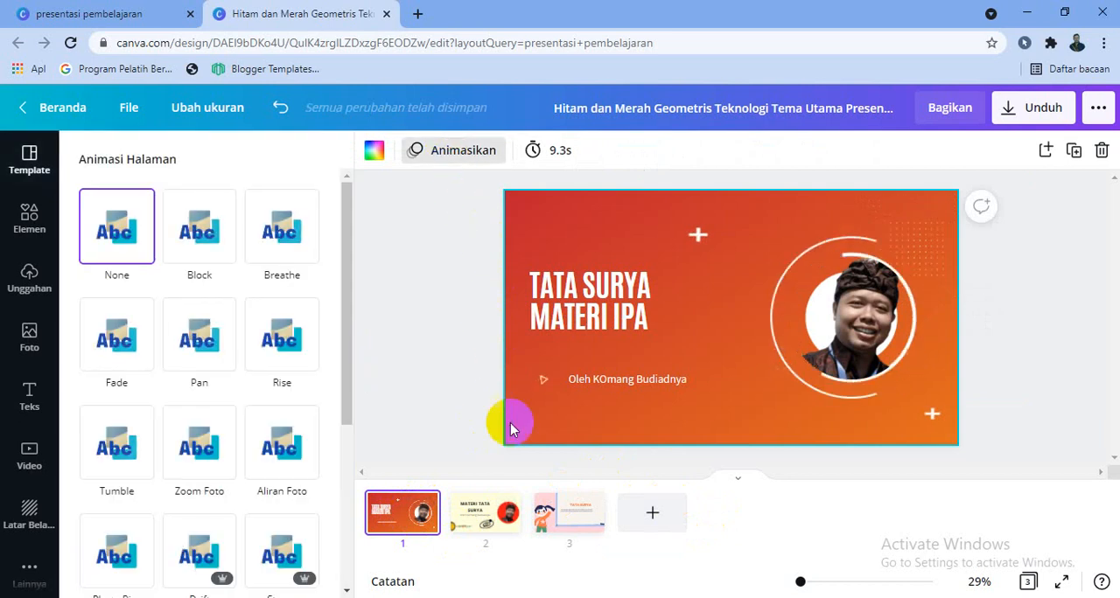
left_click(208, 259)
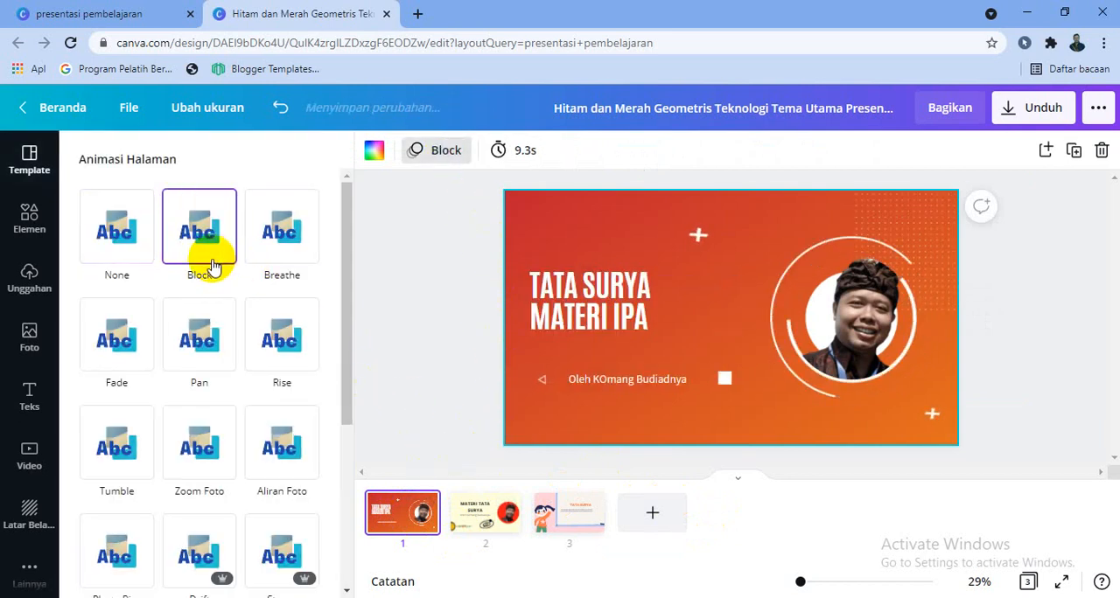
left_click(210, 363)
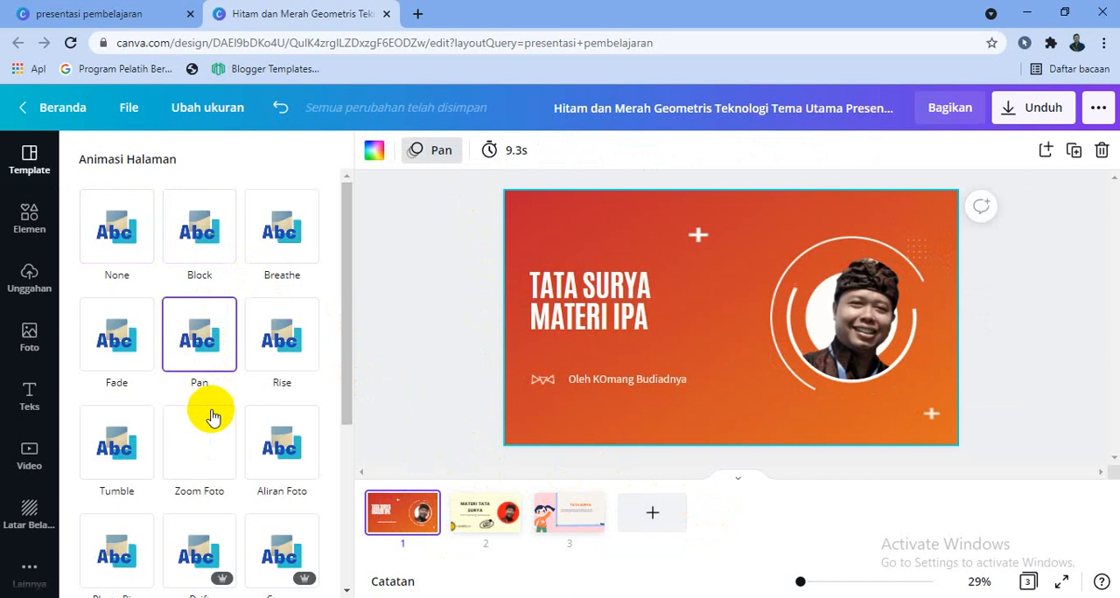
left_click(602, 324)
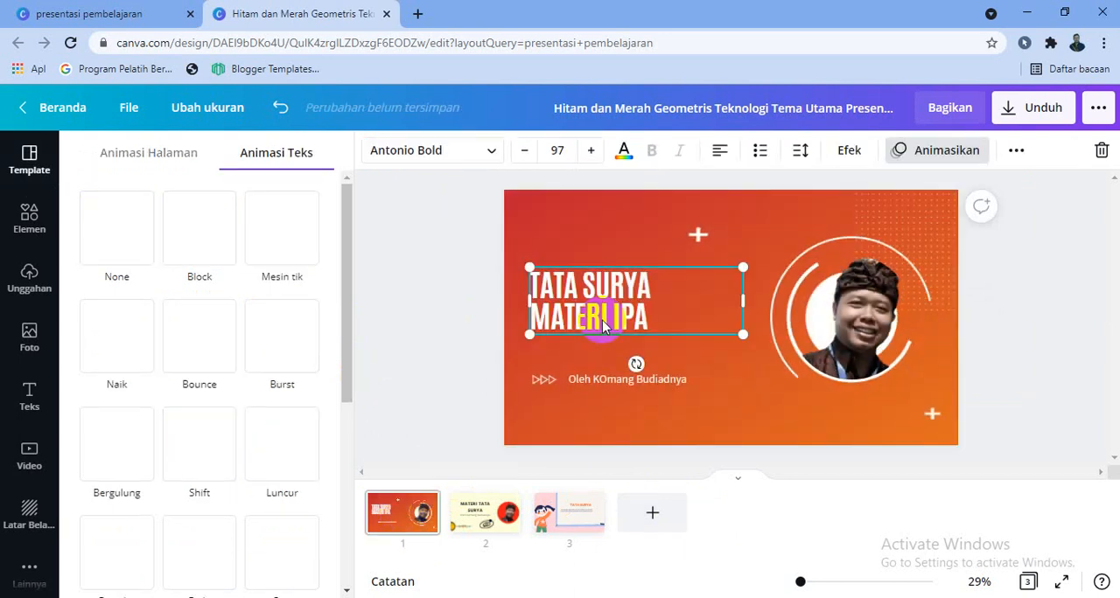
left_click(279, 245)
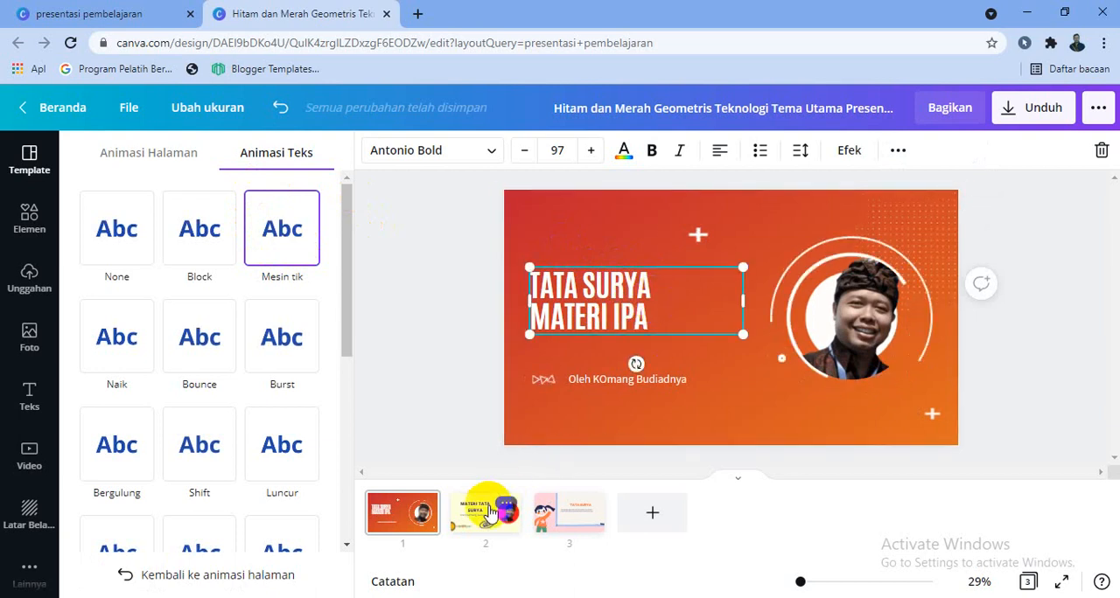
- Apply the Breathe page animation to page 2 and set the page's duration to 8.5 seconds
left_click(483, 512)
left_click(283, 258)
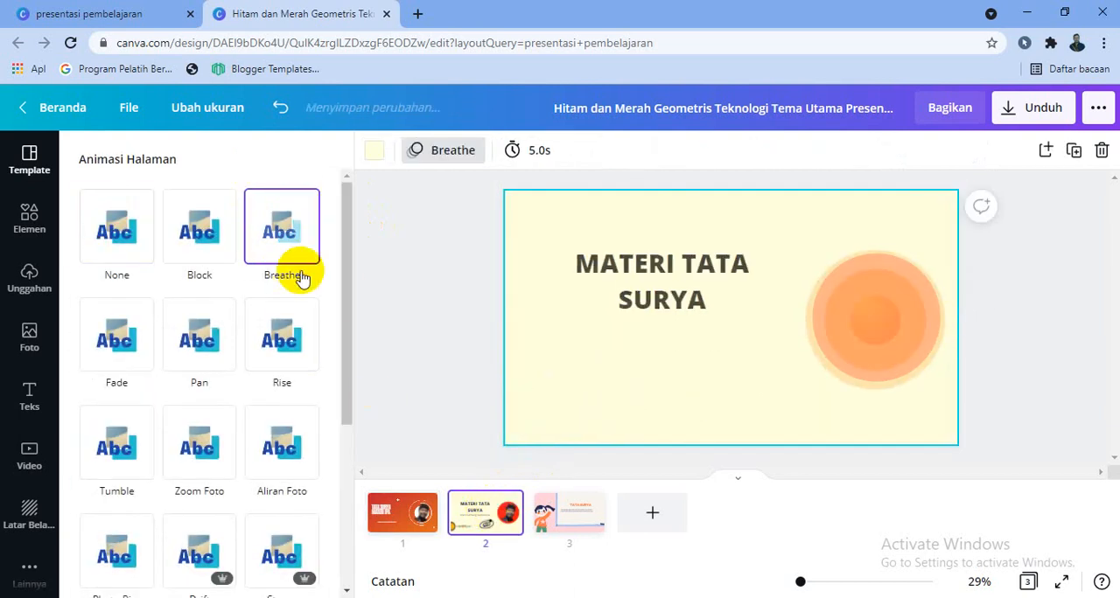
left_click(517, 149)
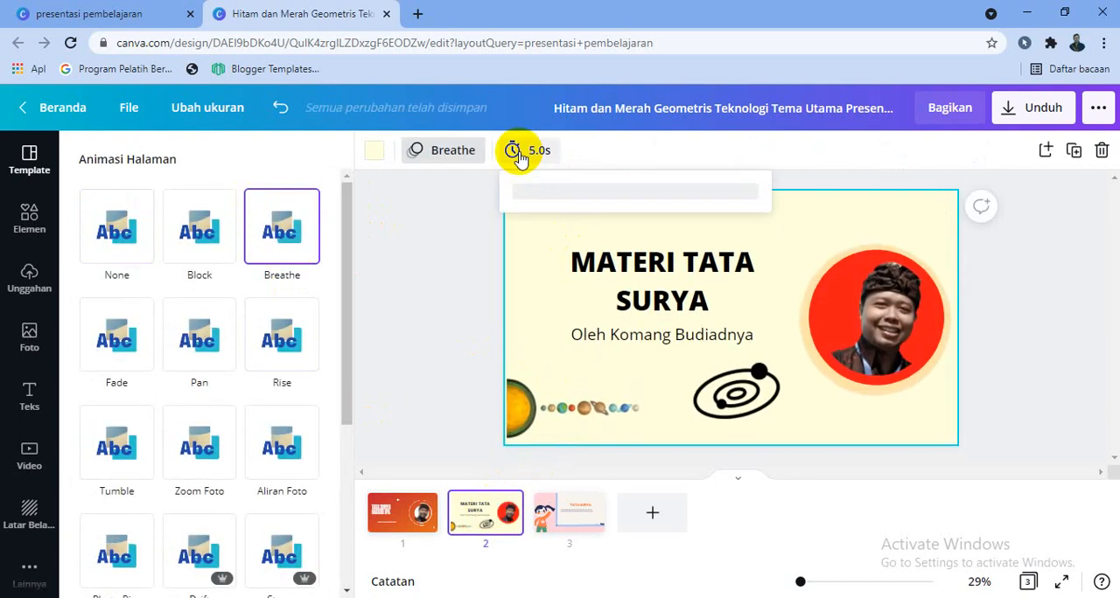
left_click_drag(667, 210, 675, 207)
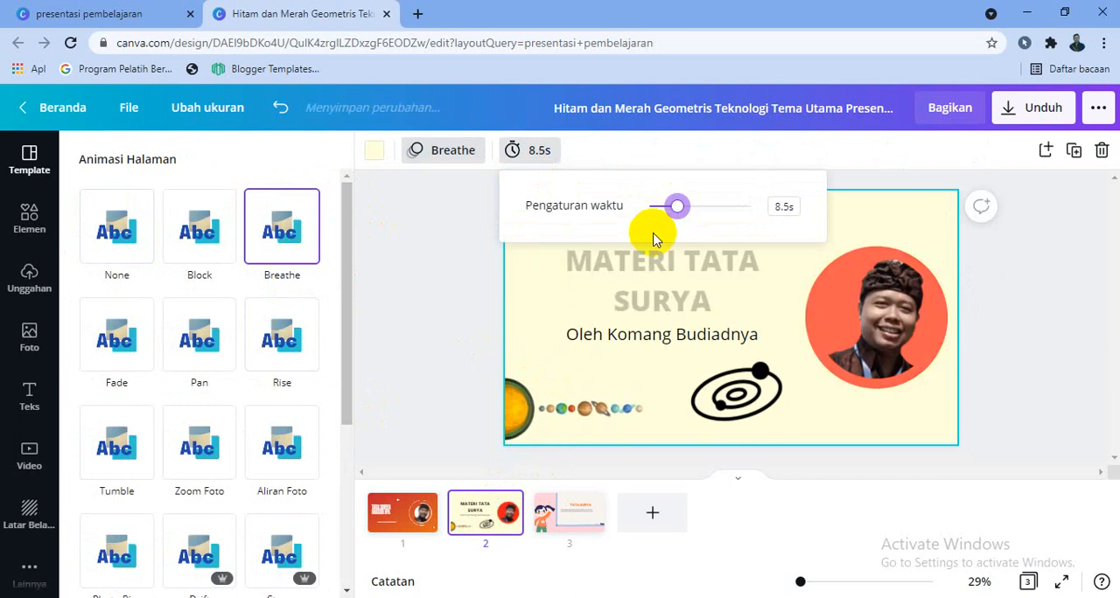
- Set the design's sharing link to view only (lihat) and copy the link
left_click(573, 542)
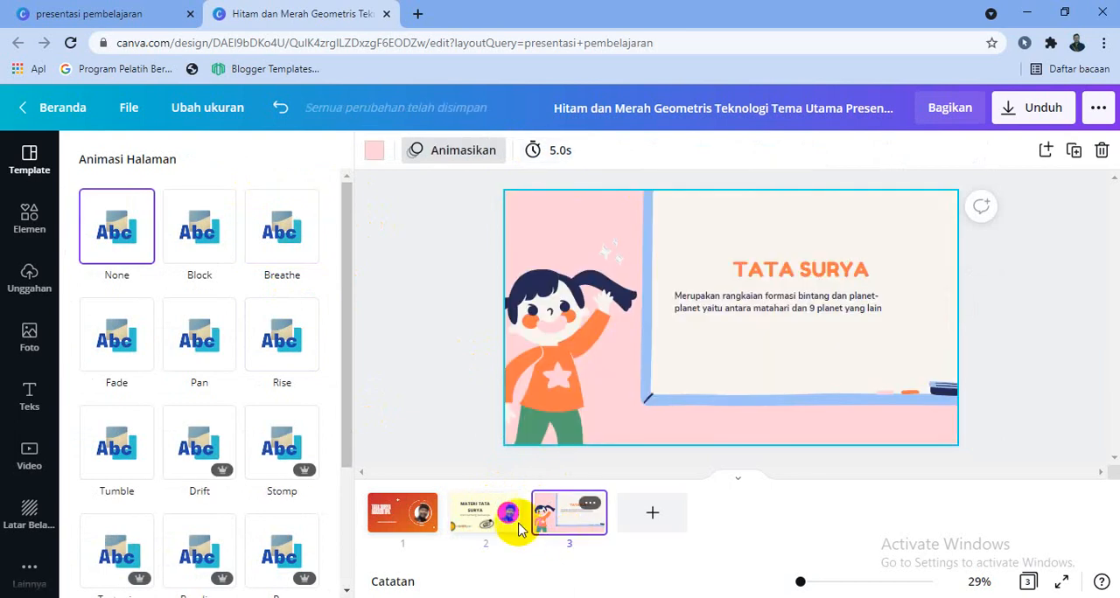
left_click(403, 514)
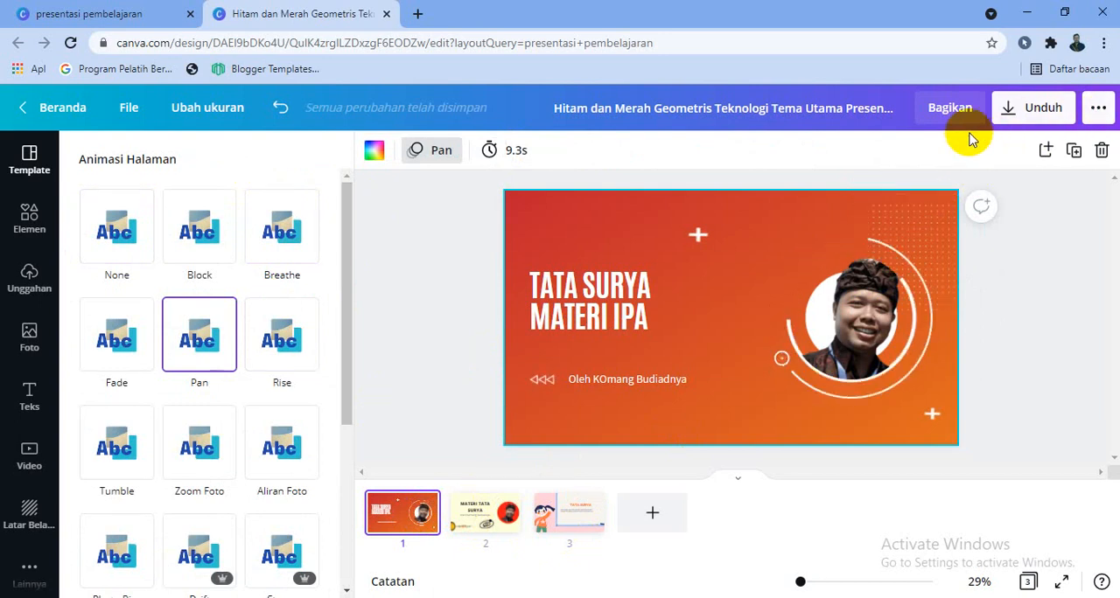
left_click(952, 109)
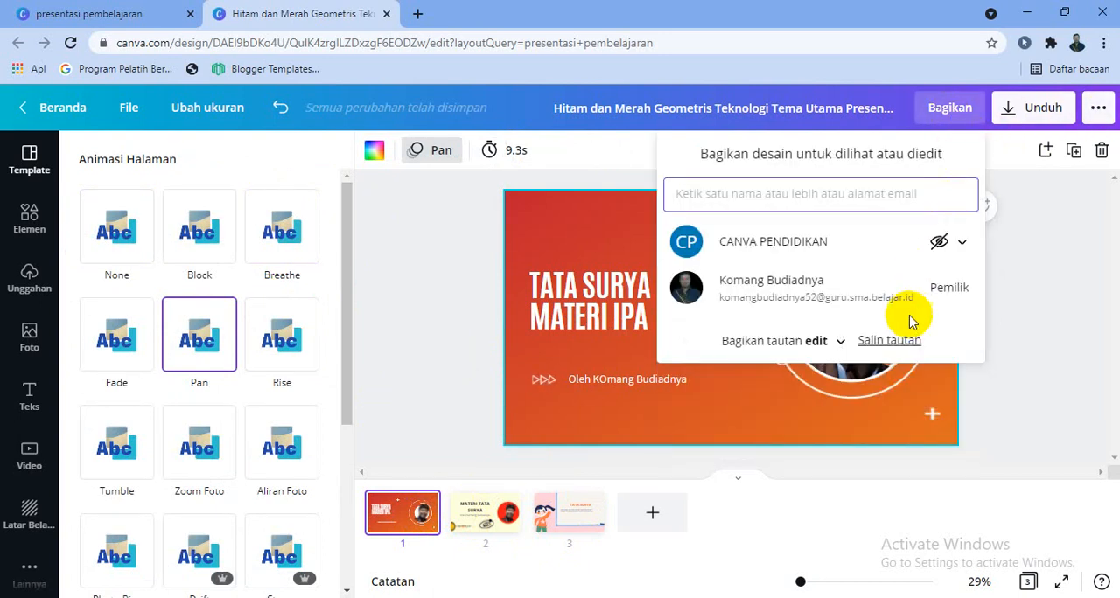
left_click(840, 345)
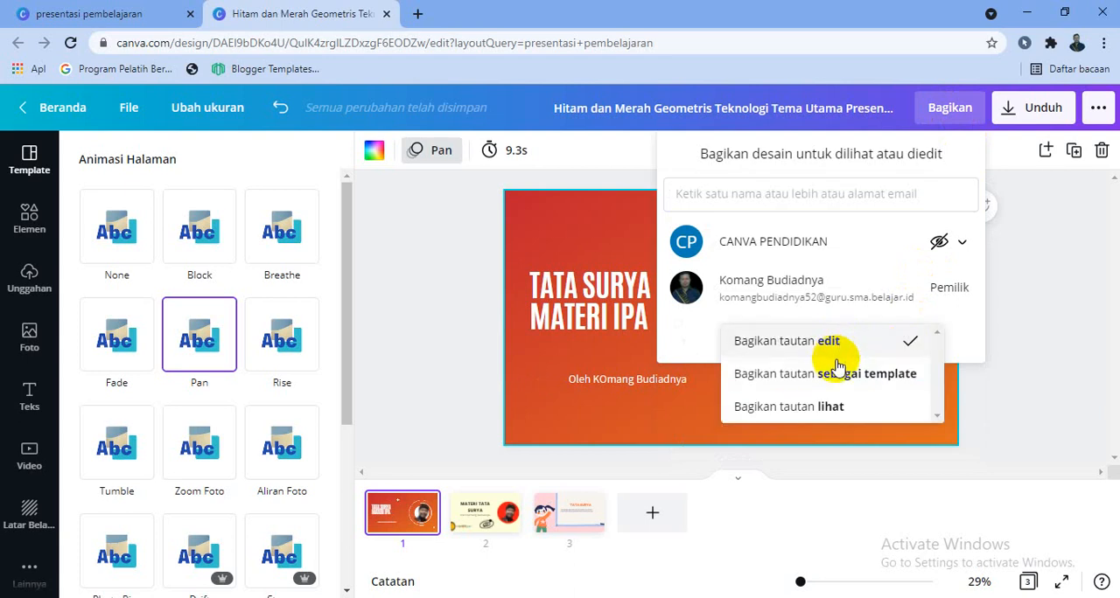
left_click(831, 410)
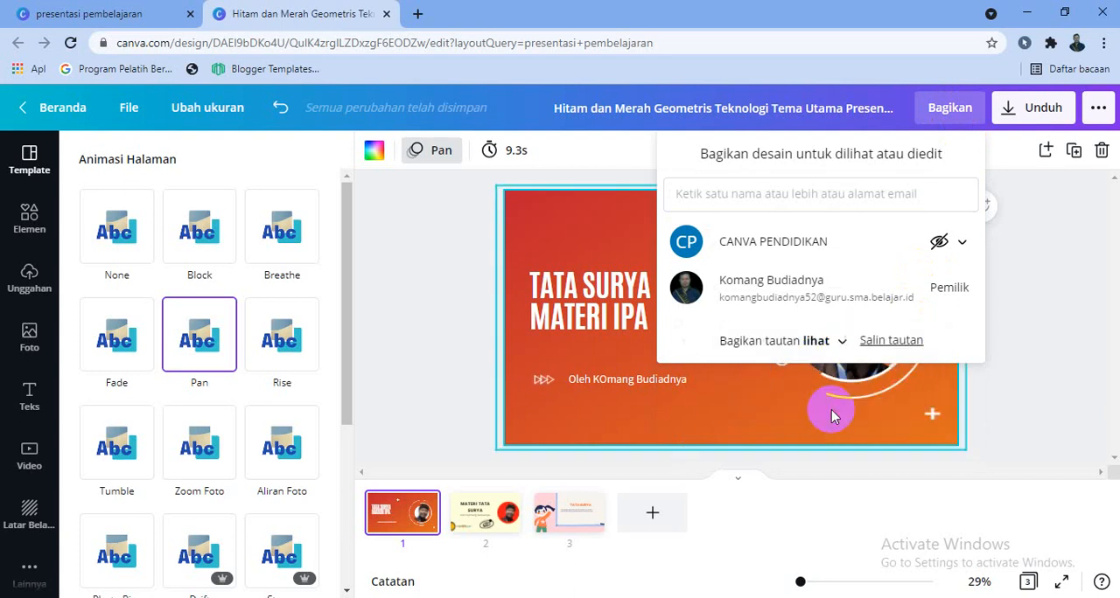
left_click(885, 340)
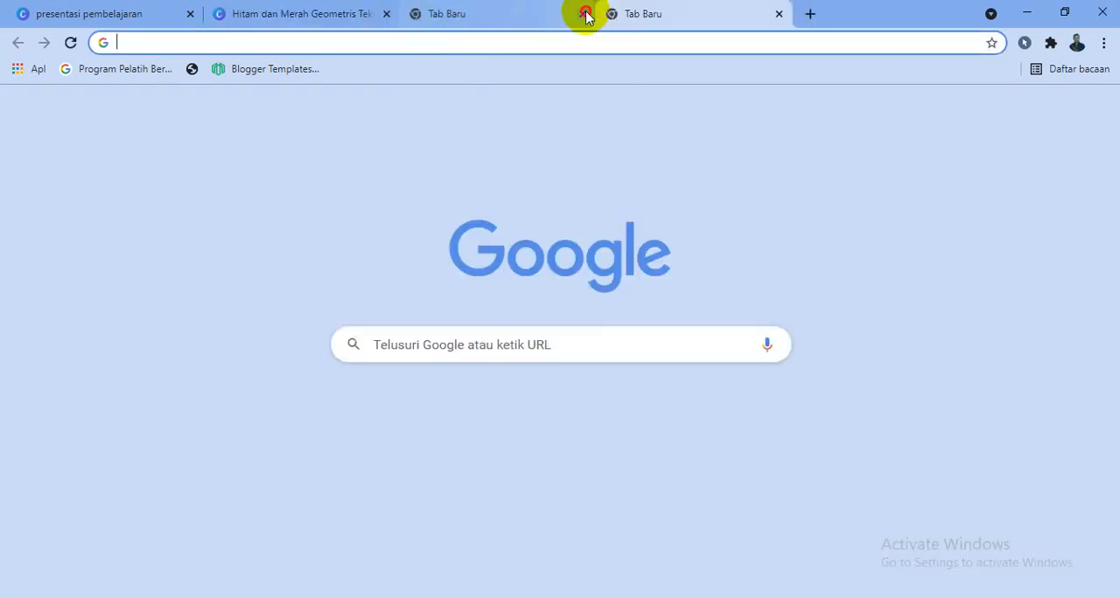
- Open the copied view link in a new browser tab, page through the shared presentation and close that tab
left_click(581, 13)
left_click(551, 45)
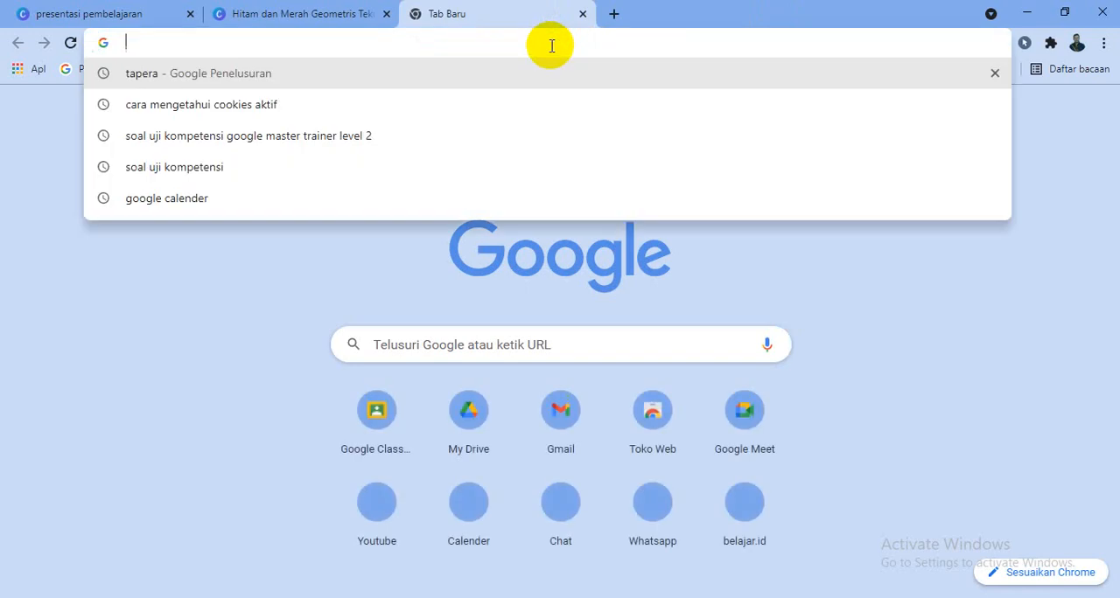
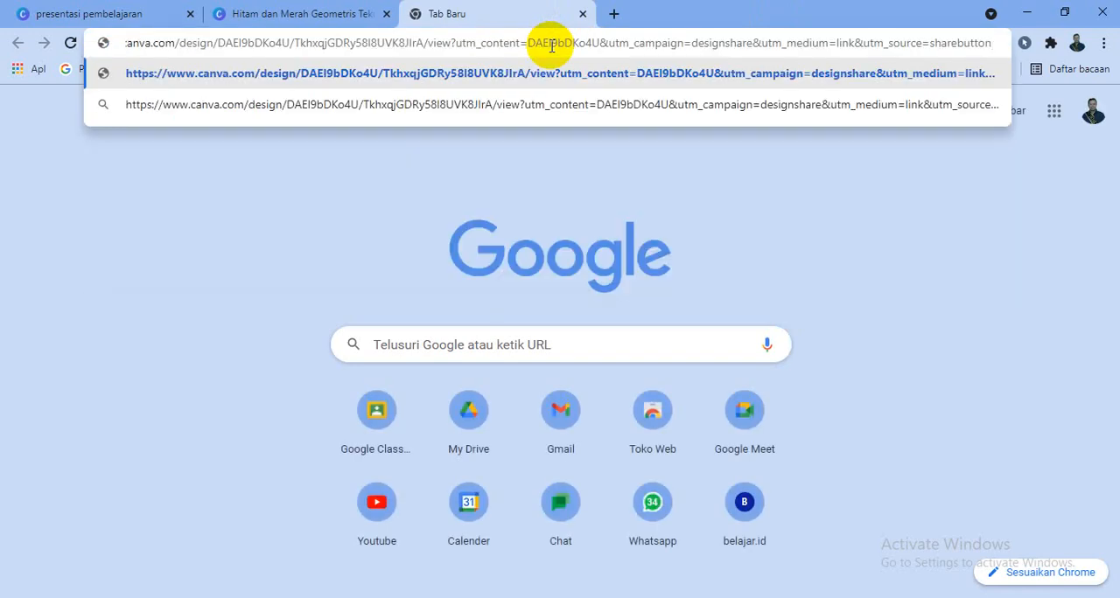
key("Return")
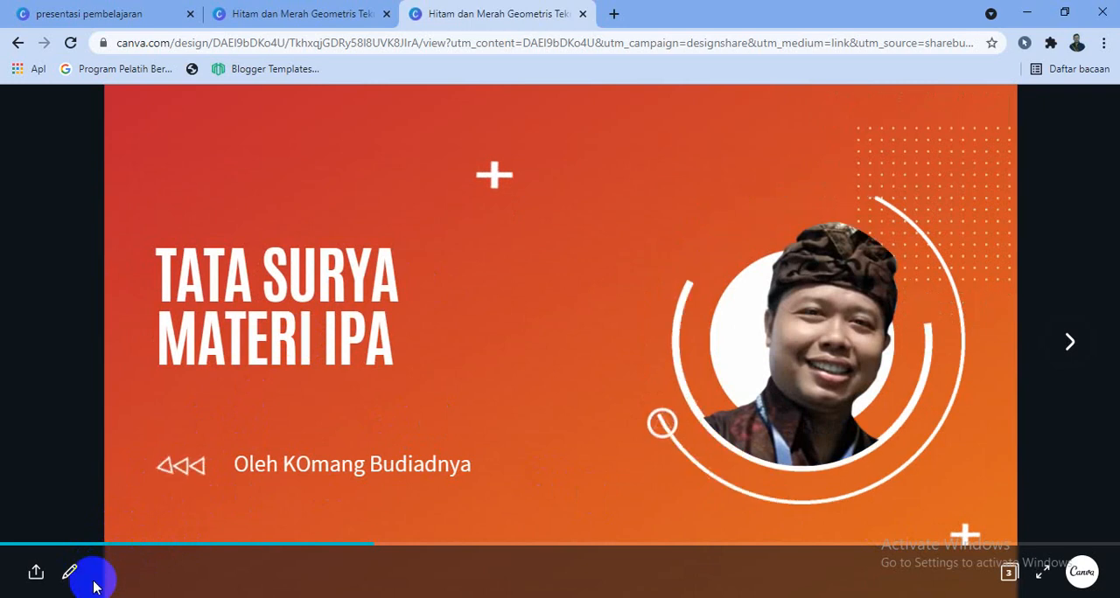
left_click(576, 478)
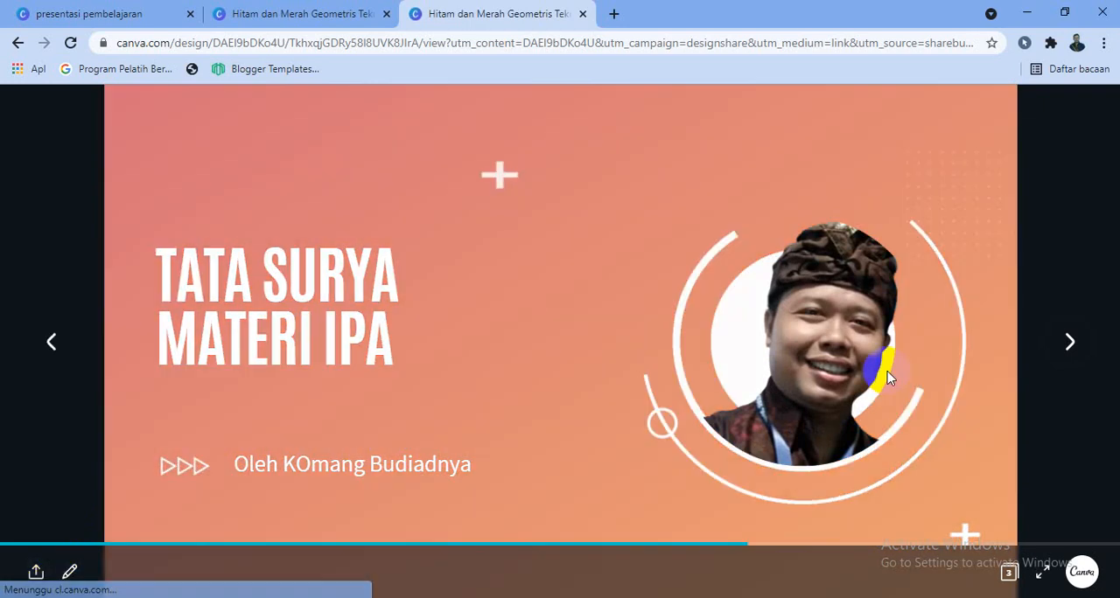
left_click(1061, 351)
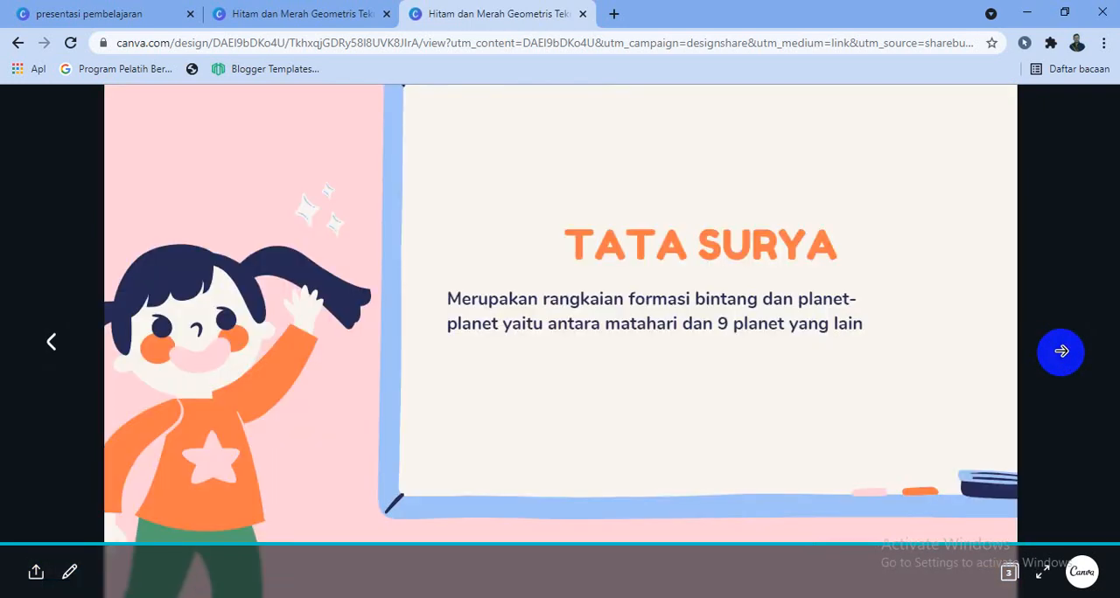
left_click(583, 15)
- Download all three pages of the presentation as a Video MP4 file
left_click(1043, 288)
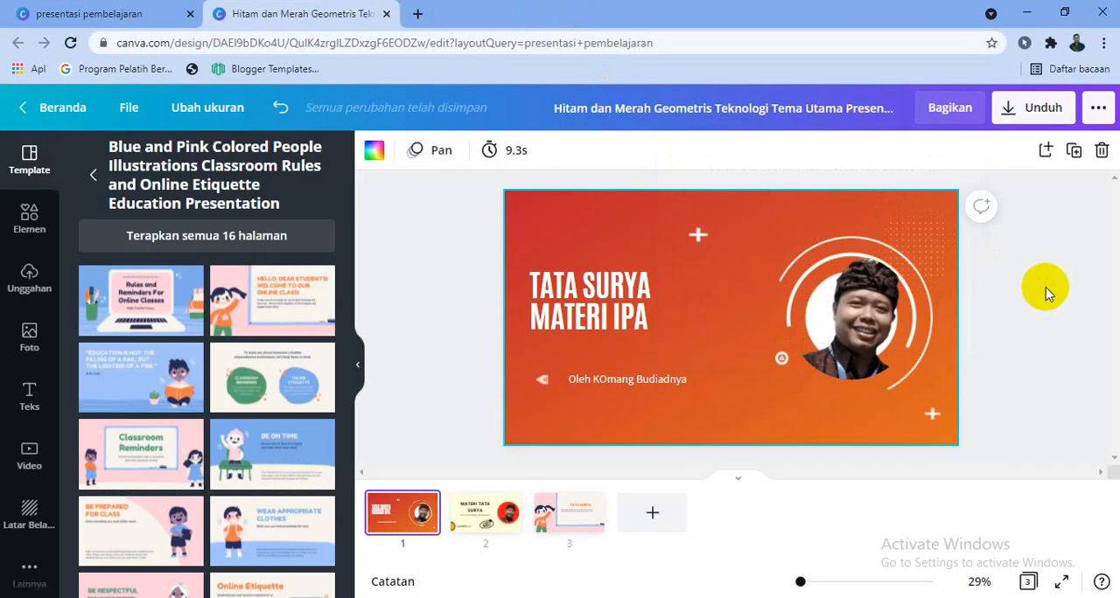
left_click(1022, 108)
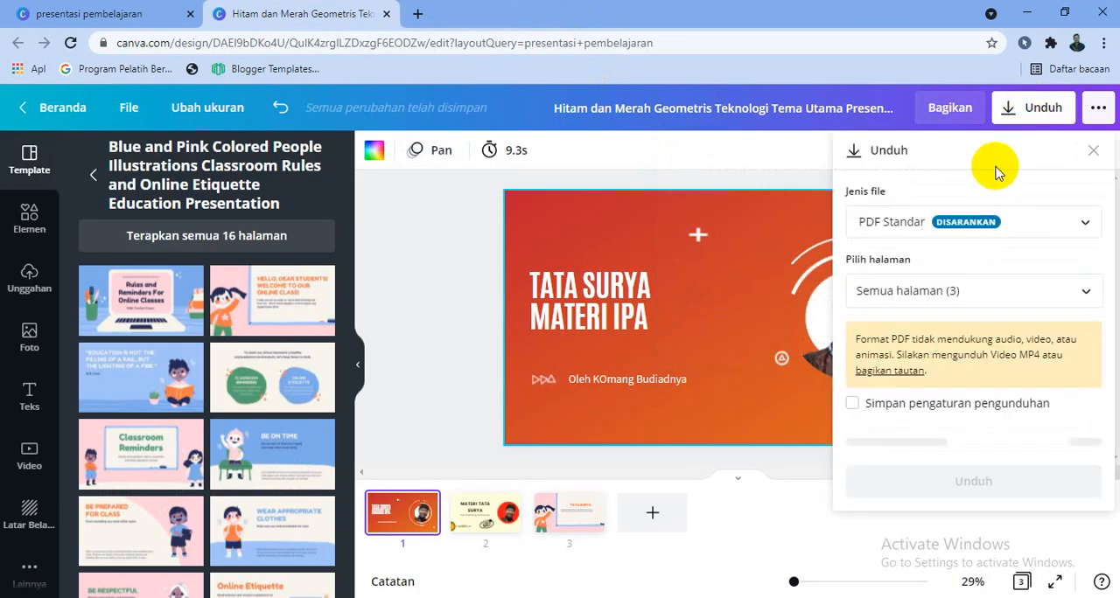
left_click(1033, 227)
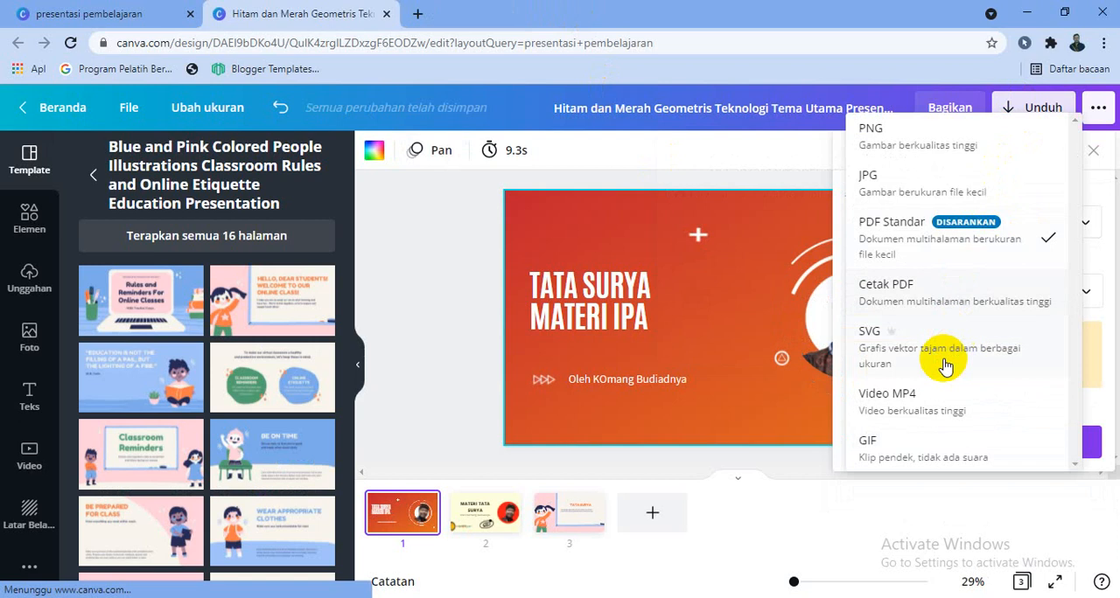
left_click(935, 403)
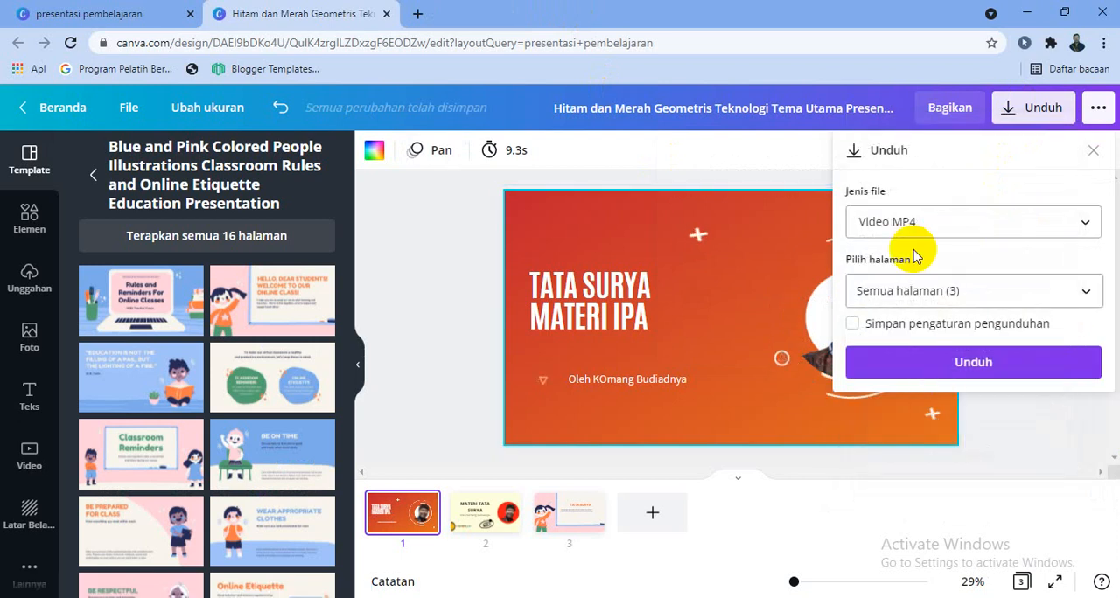
left_click(955, 378)
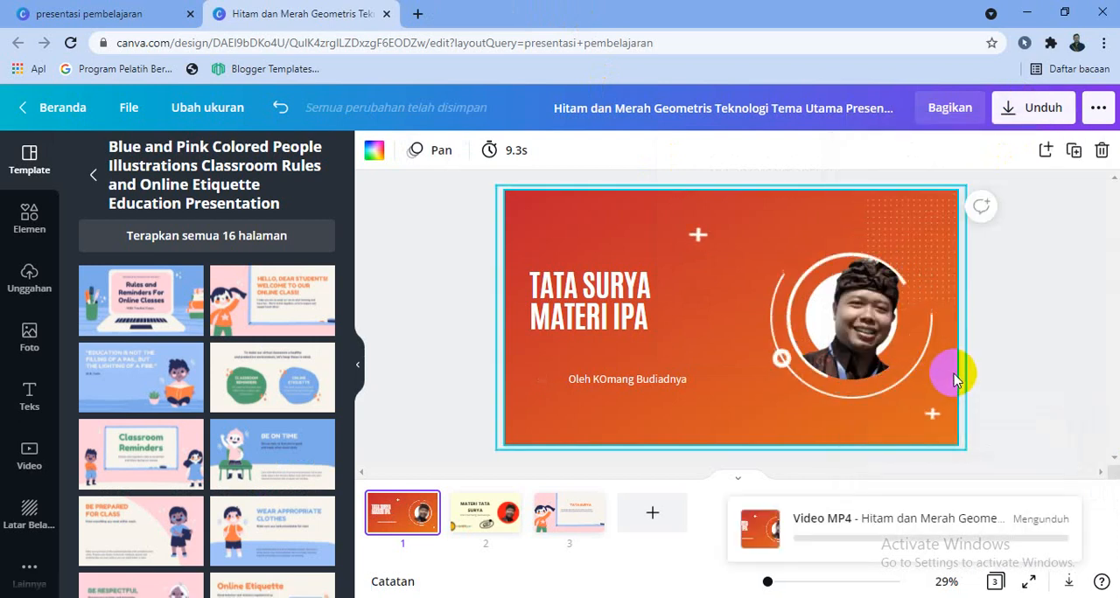
- Expand the full set of sharing destinations (Bagikan) in the design's publishing options and look through them
left_click(1098, 108)
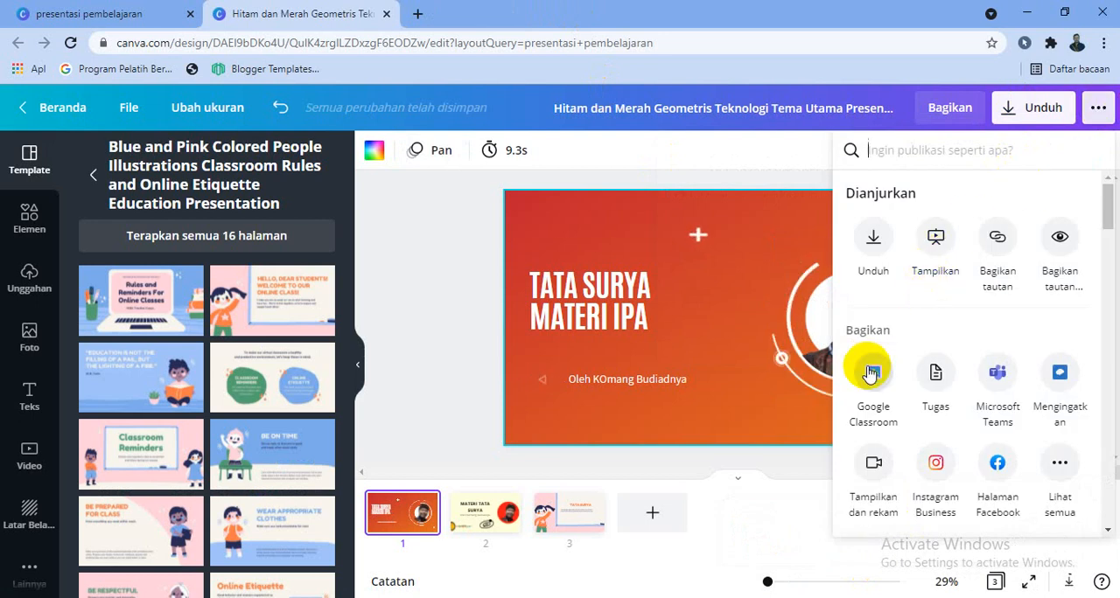
scroll(1012, 389, "down", 1)
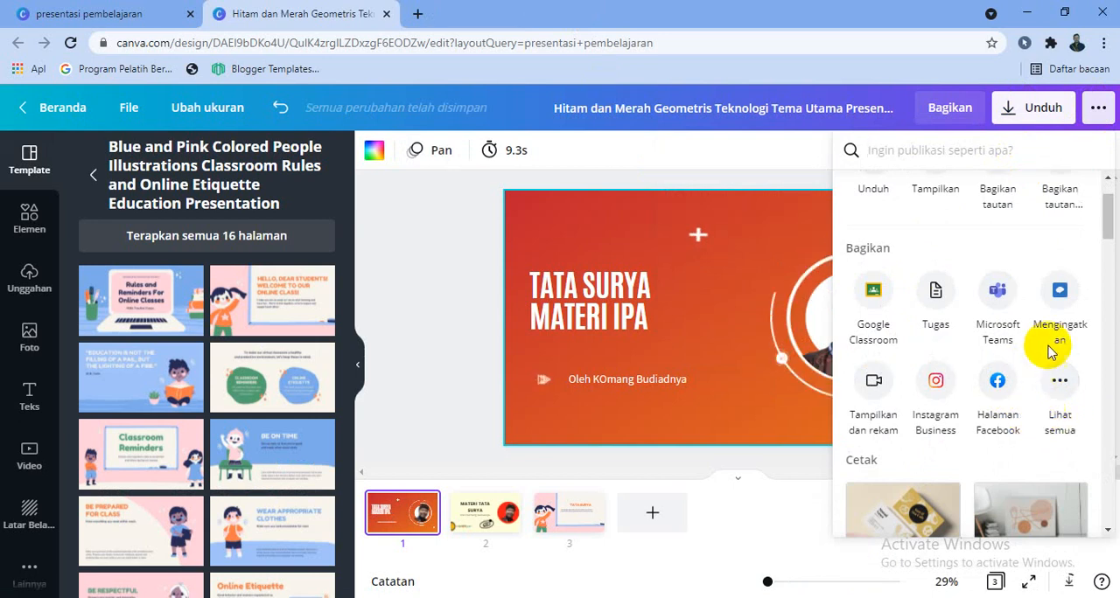
left_click(1060, 378)
scroll(1060, 381, "down", 3)
scroll(1061, 382, "down", 4)
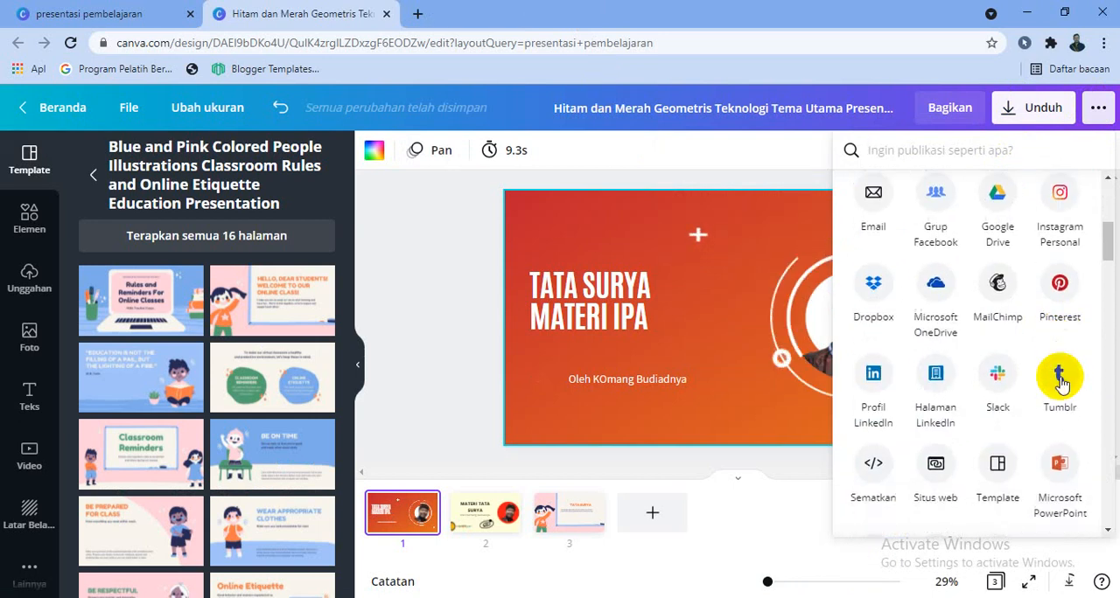
scroll(969, 289, "up", 8)
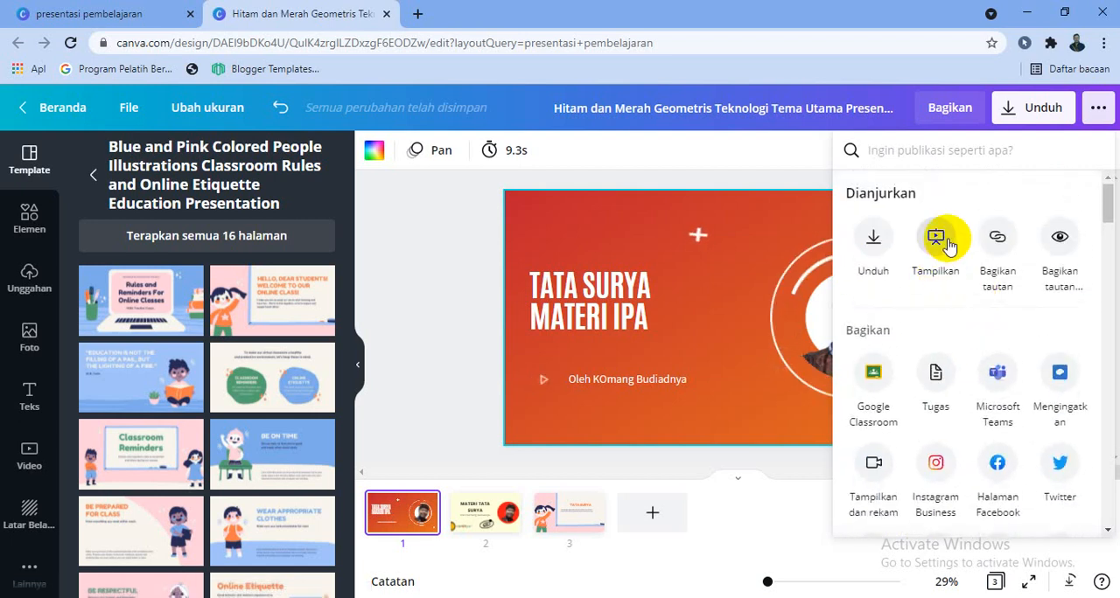
- Present the design full screen with the Standar type, advance to page 2 and exit the full-screen view
left_click(937, 242)
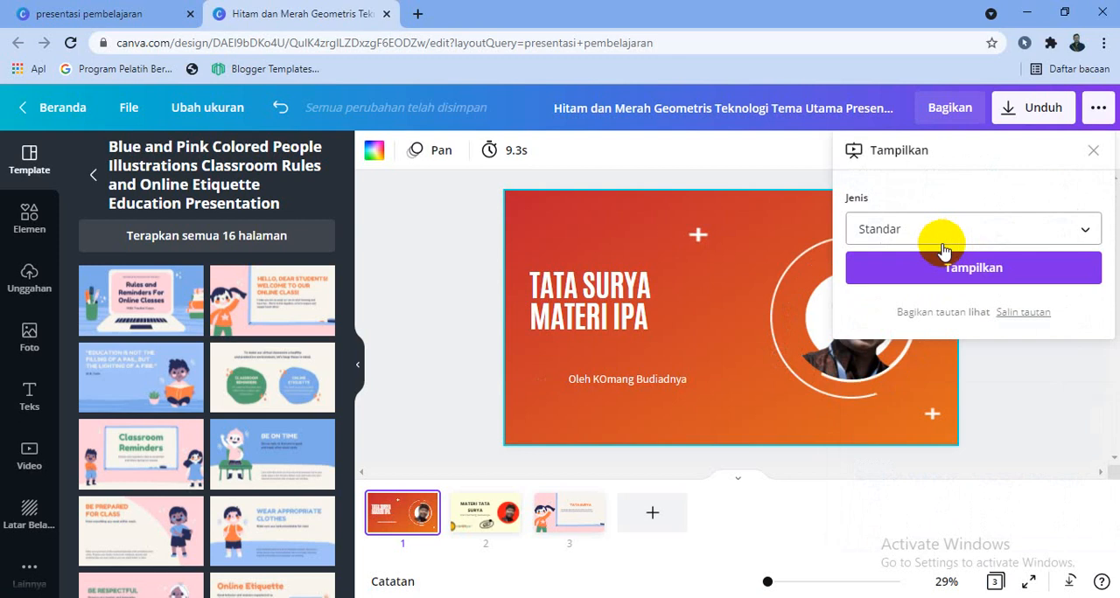
left_click(1096, 115)
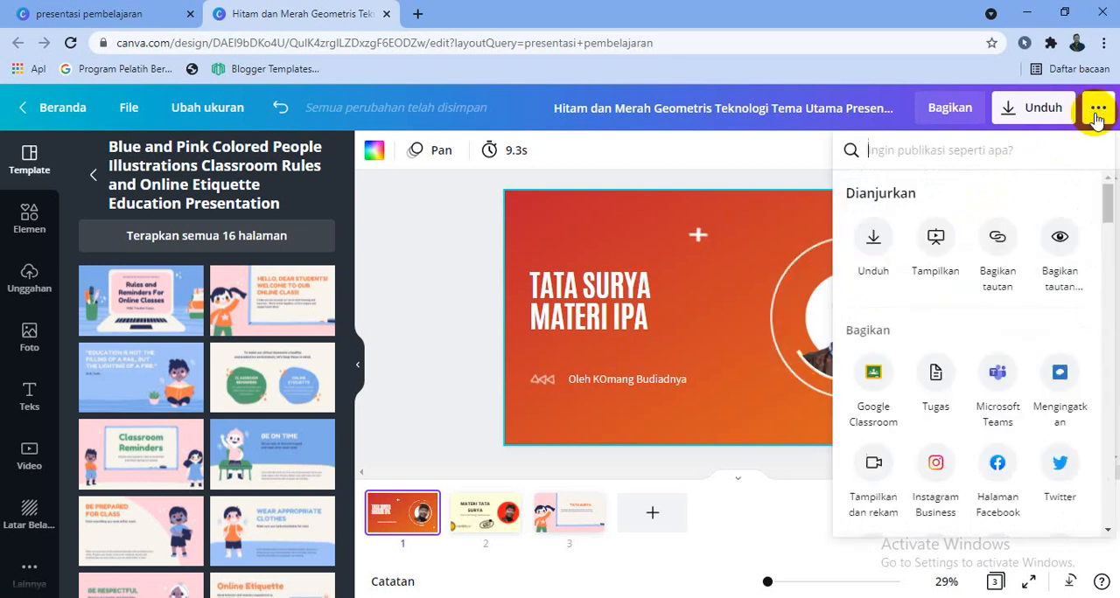
left_click(931, 251)
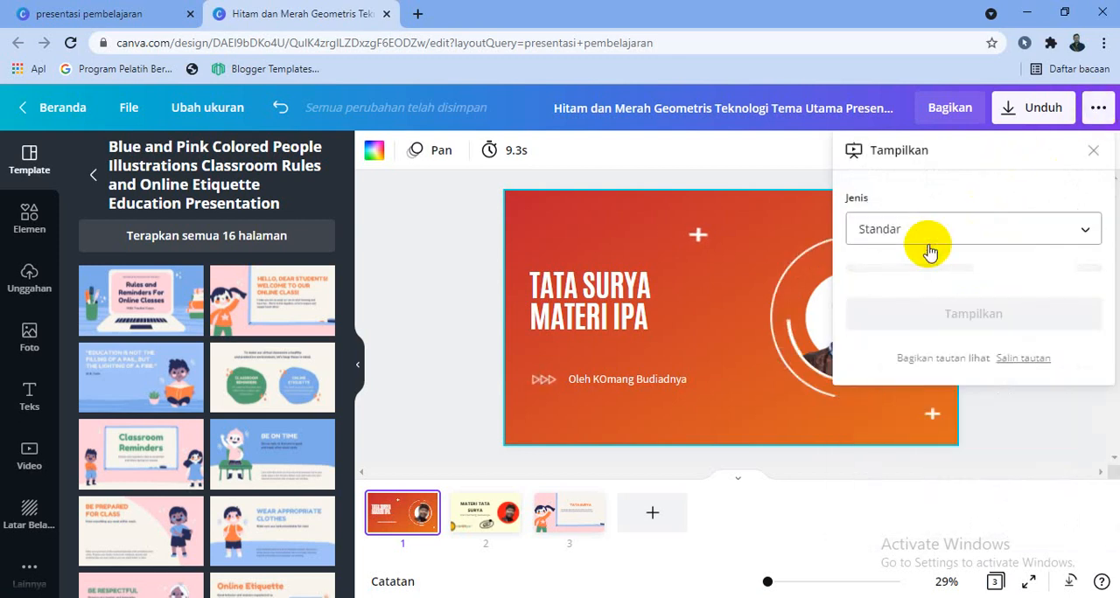
left_click(987, 265)
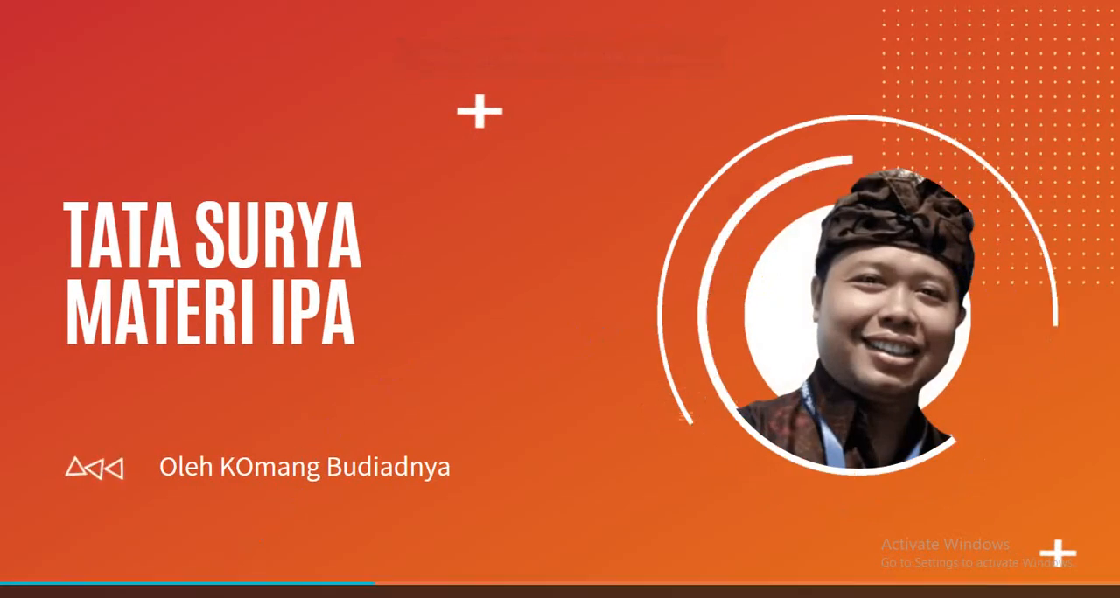
left_click(108, 597)
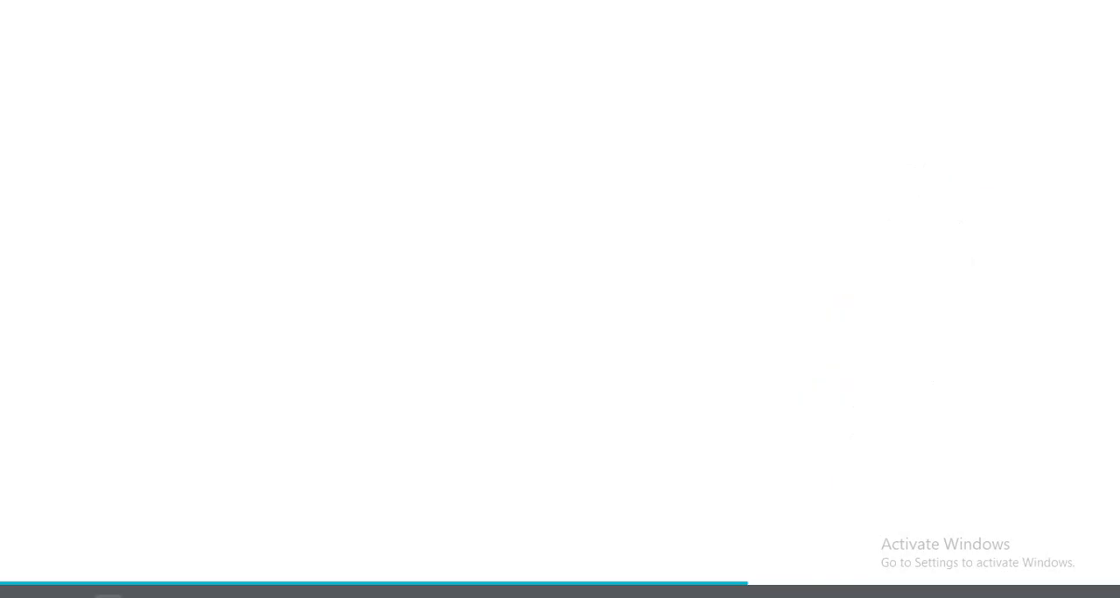
key("Escape")
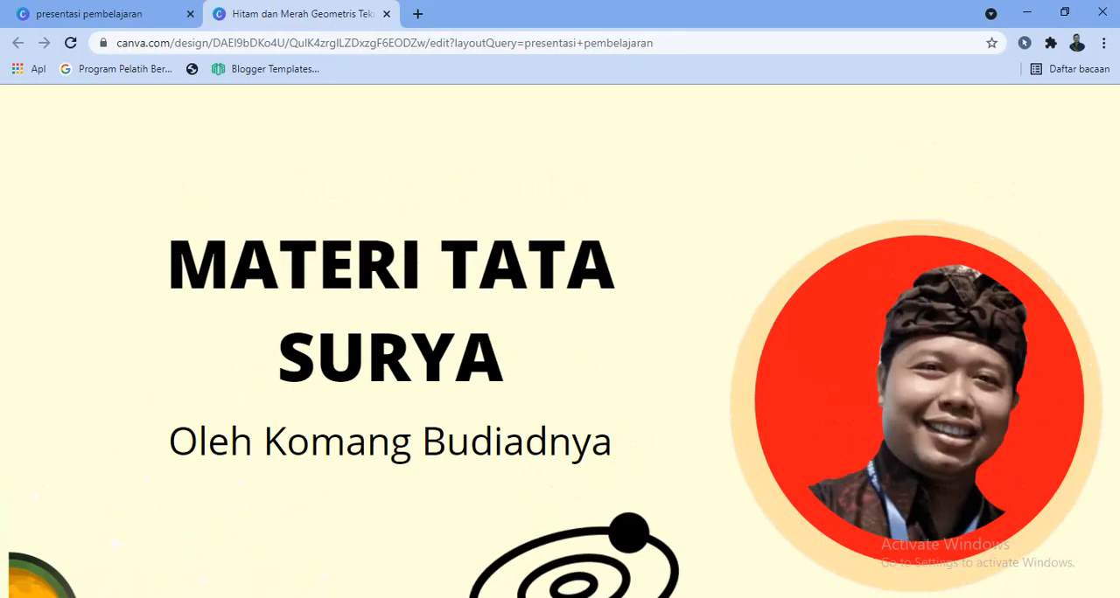